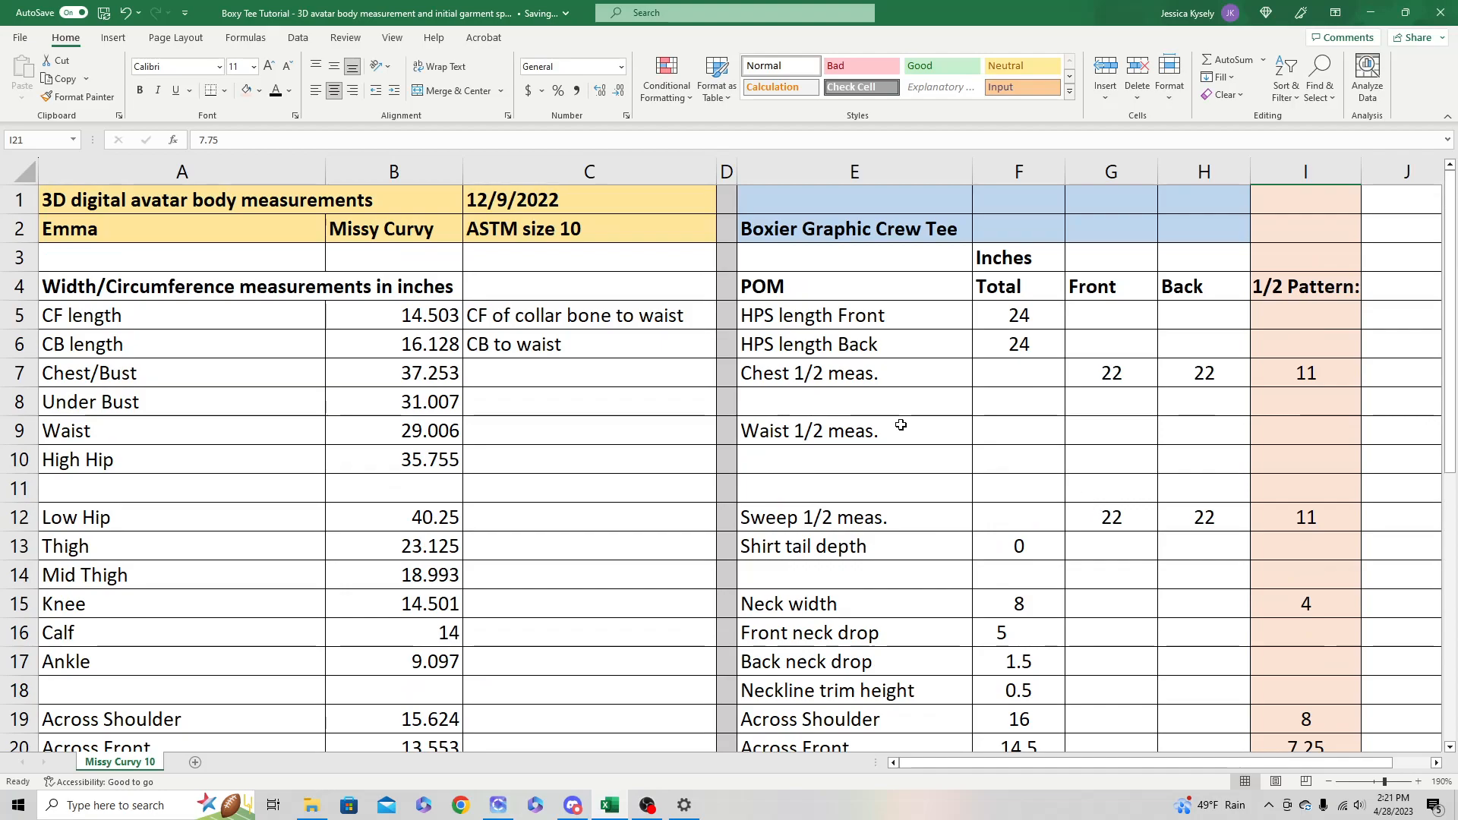
Step: Switch from the measurement spreadsheet to CLO and create a rectangular pattern piece 11 in wide and 24 in high
scroll(1075, 606, down, 4)
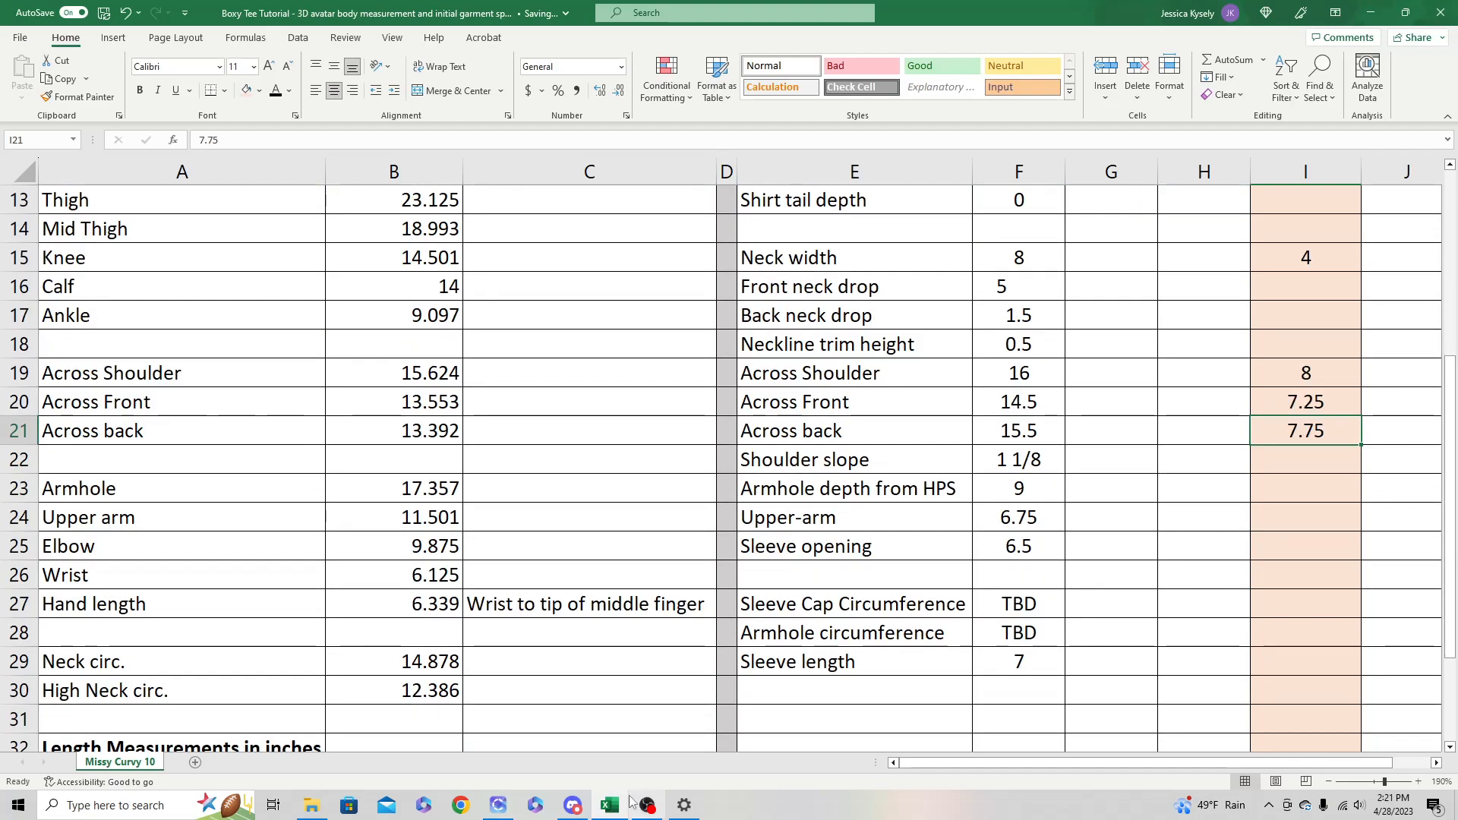
click(506, 809)
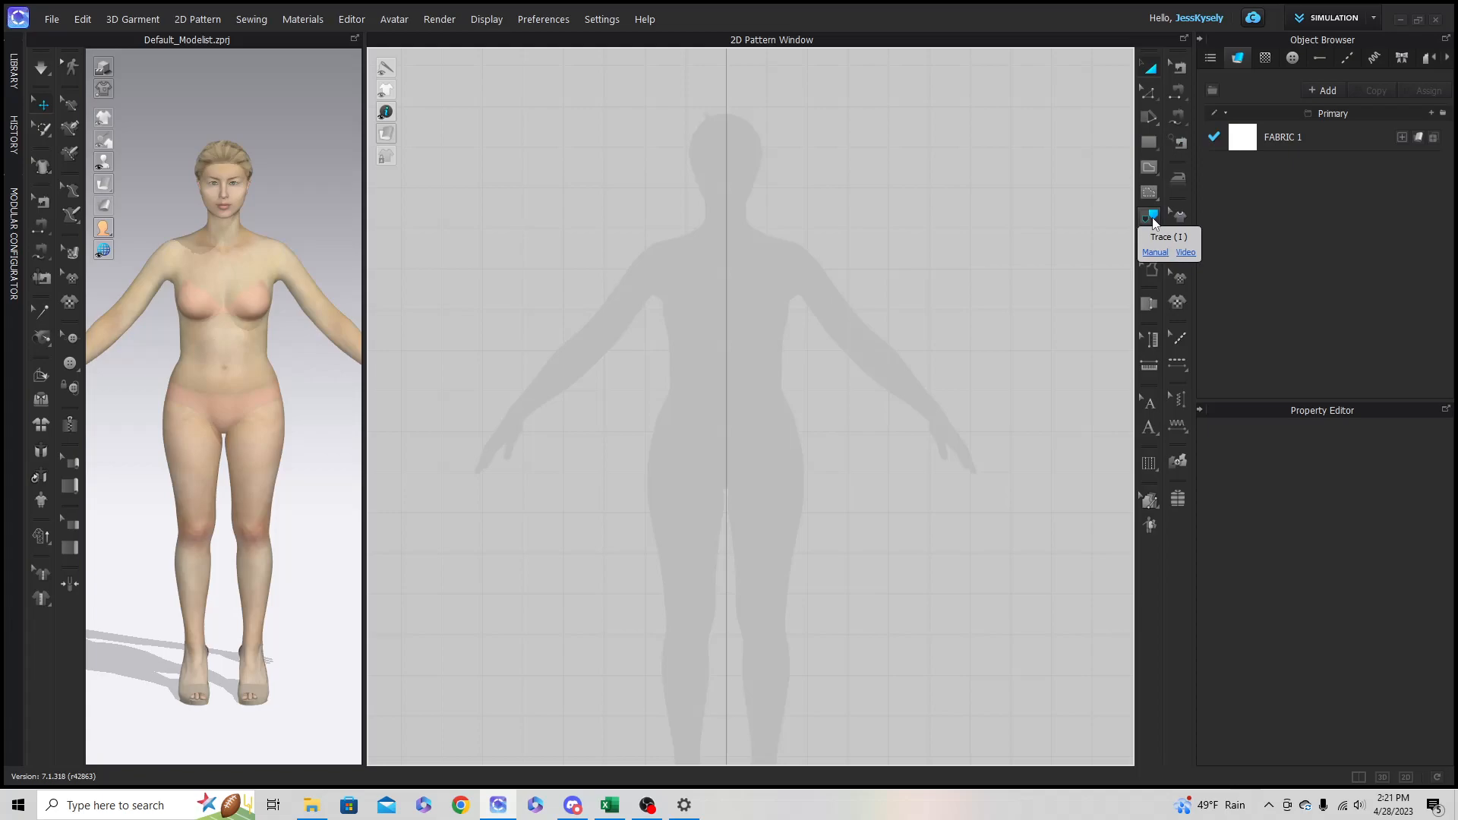
click(1150, 144)
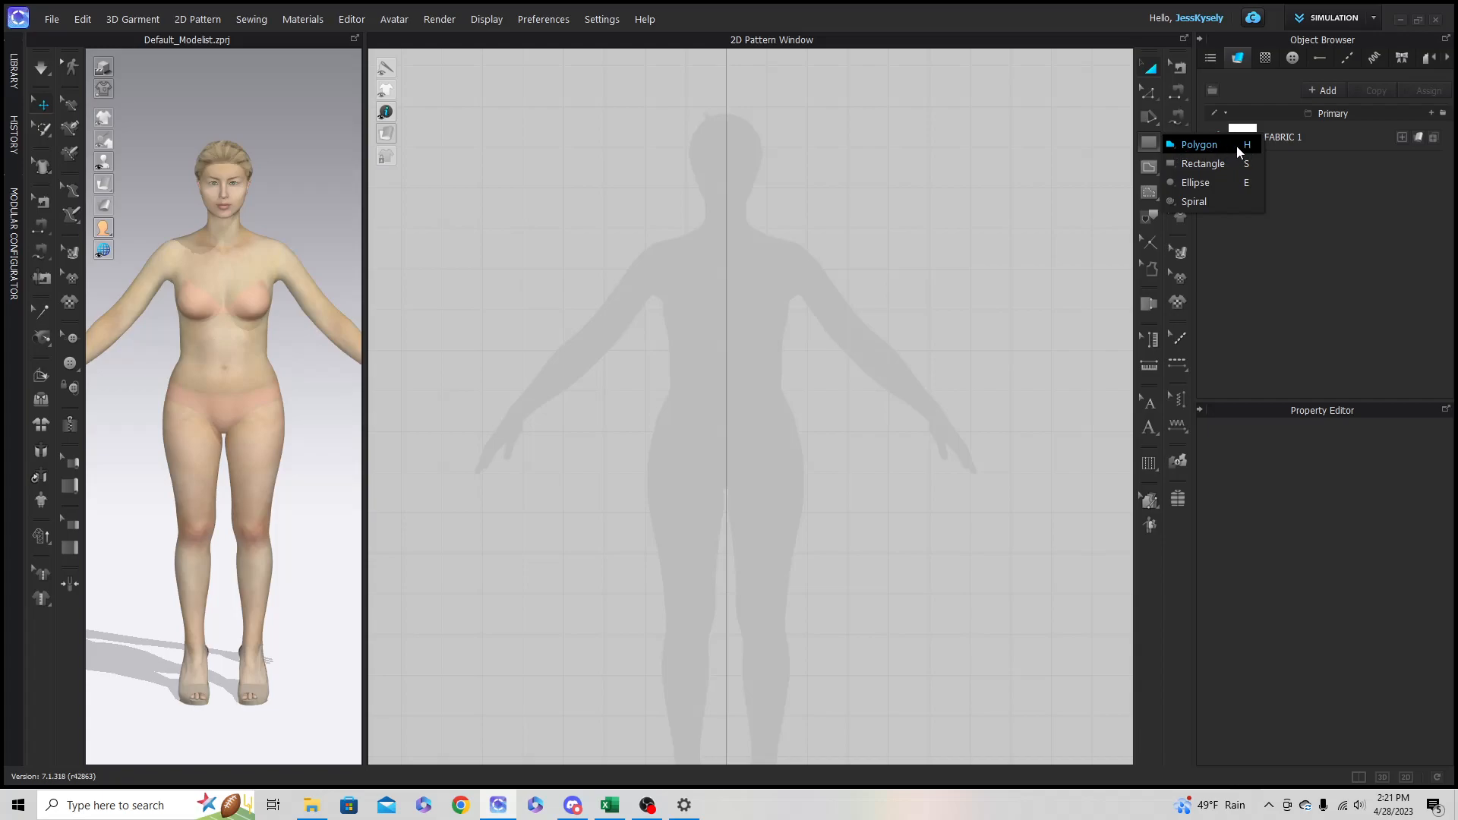
click(1233, 166)
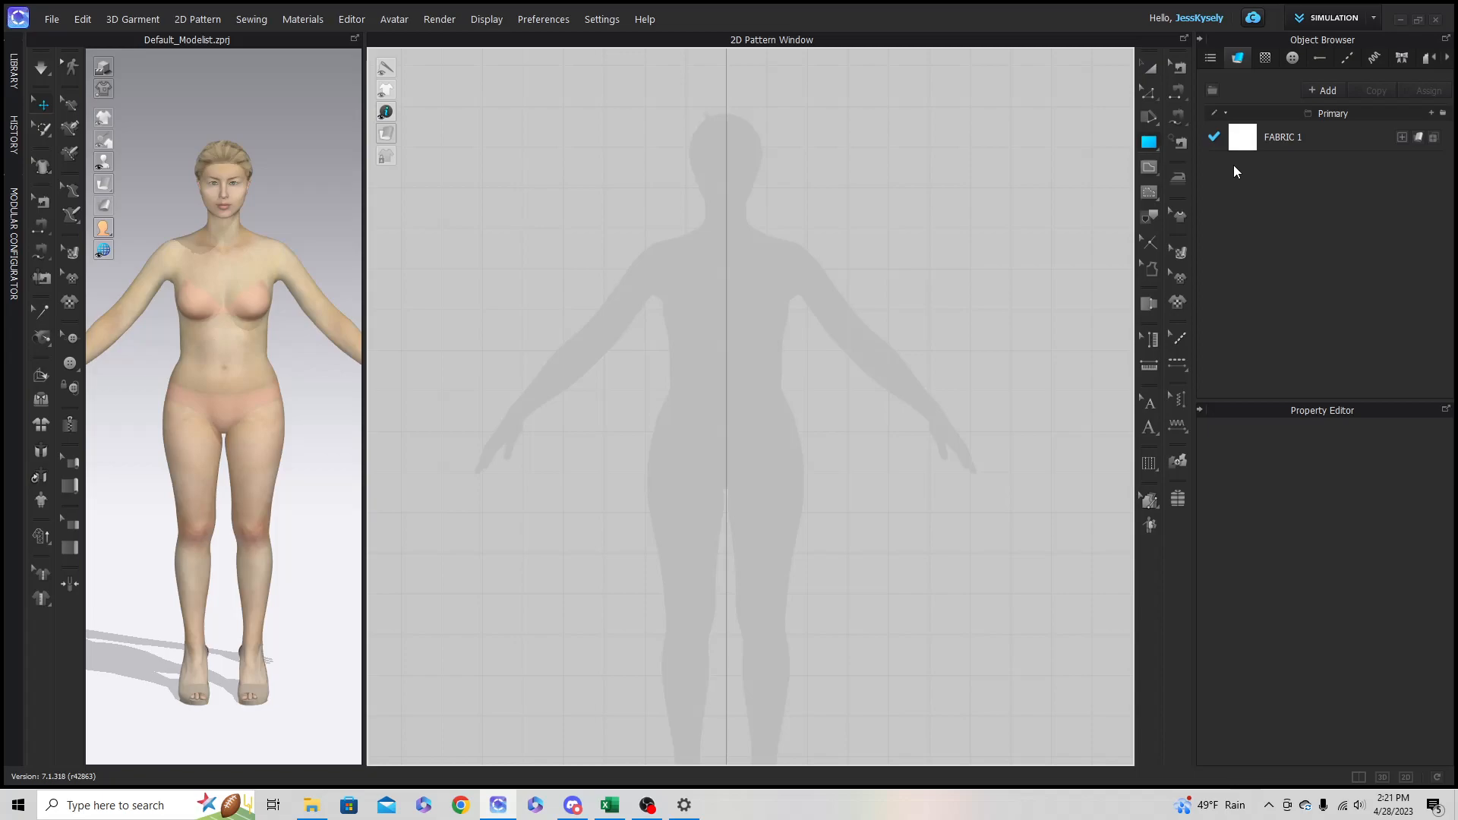
click(631, 304)
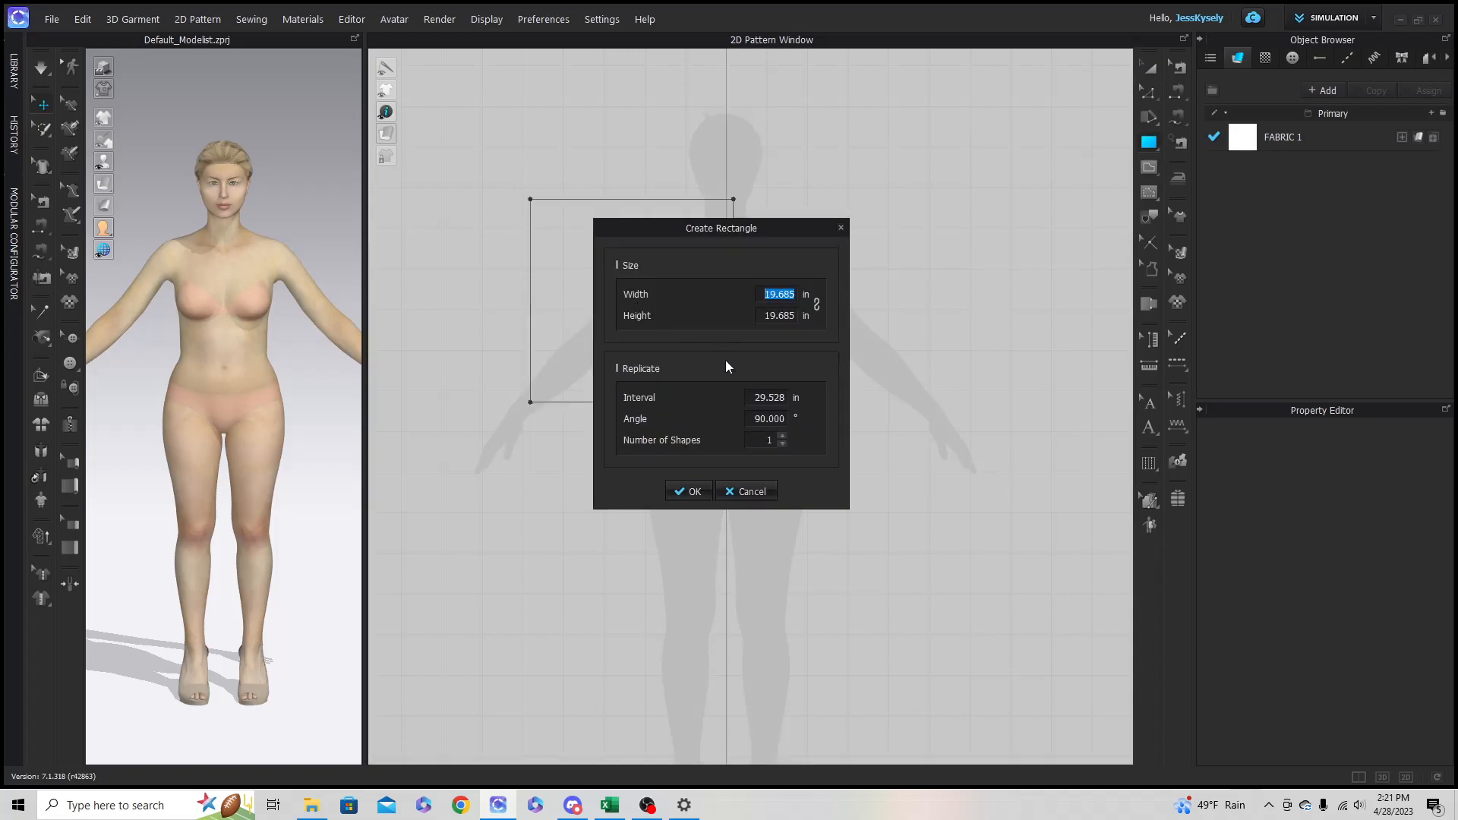
text(11)
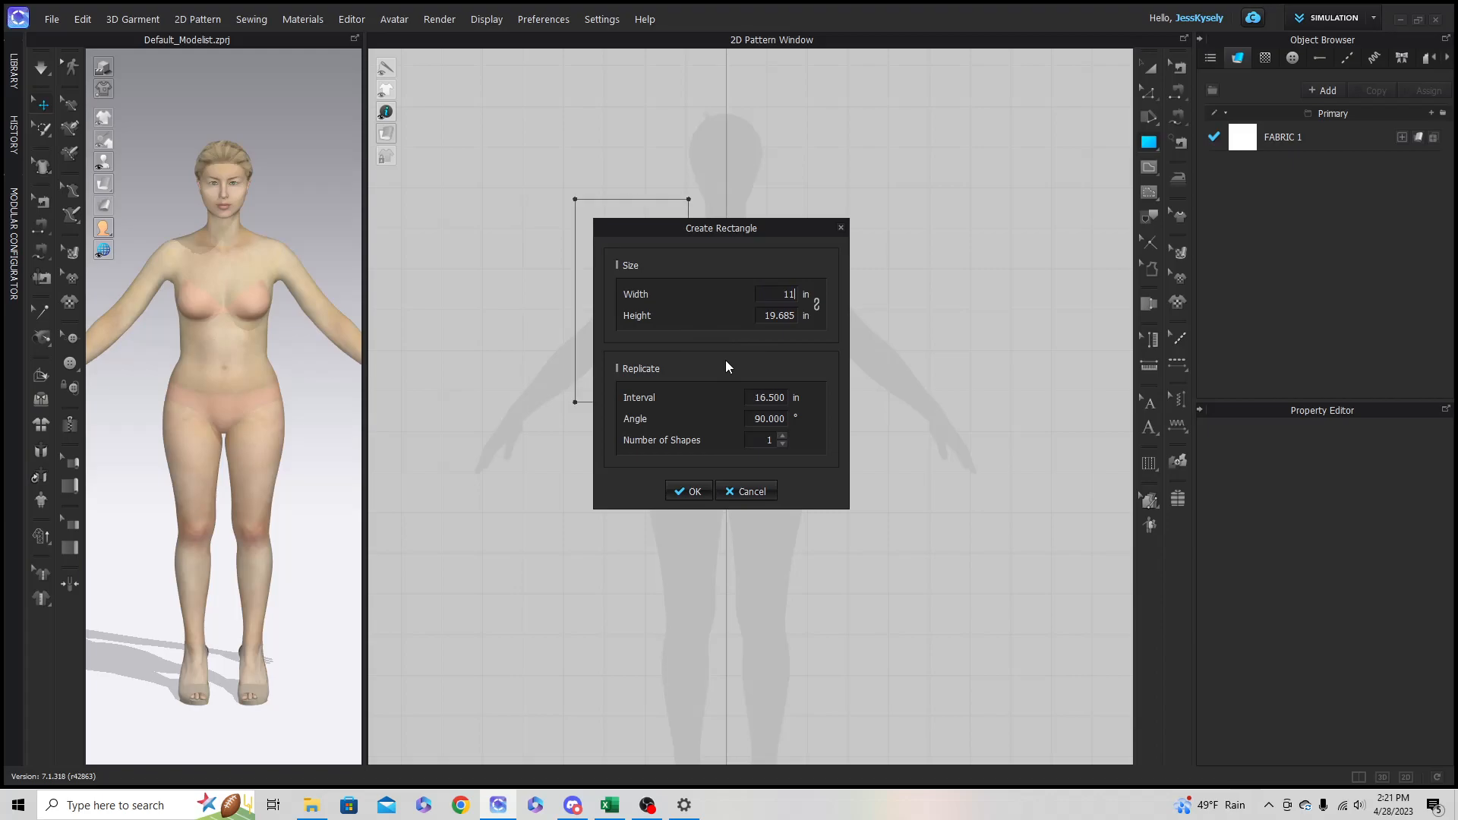
double_click(783, 314)
text(24)
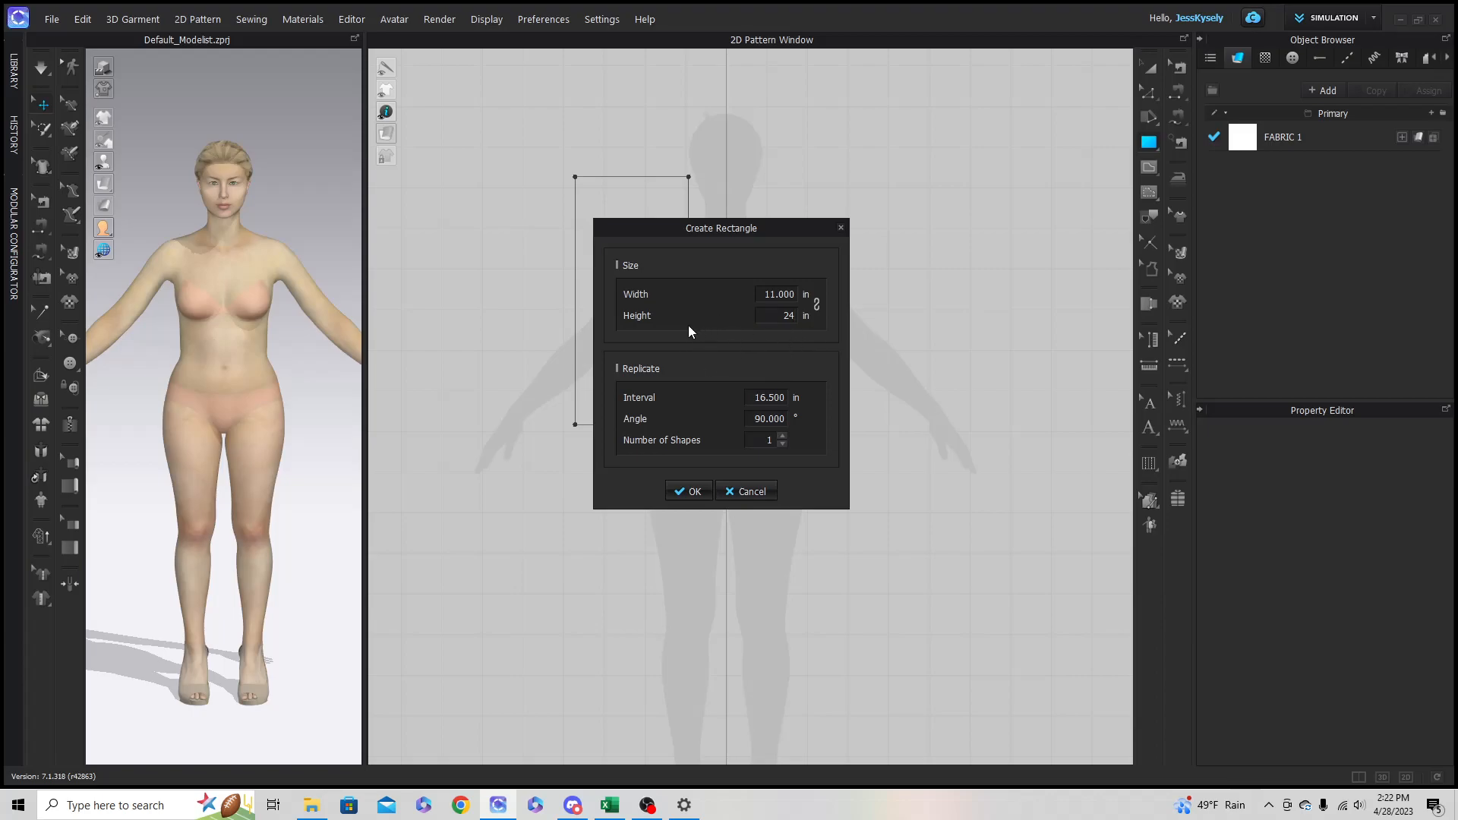
click(696, 491)
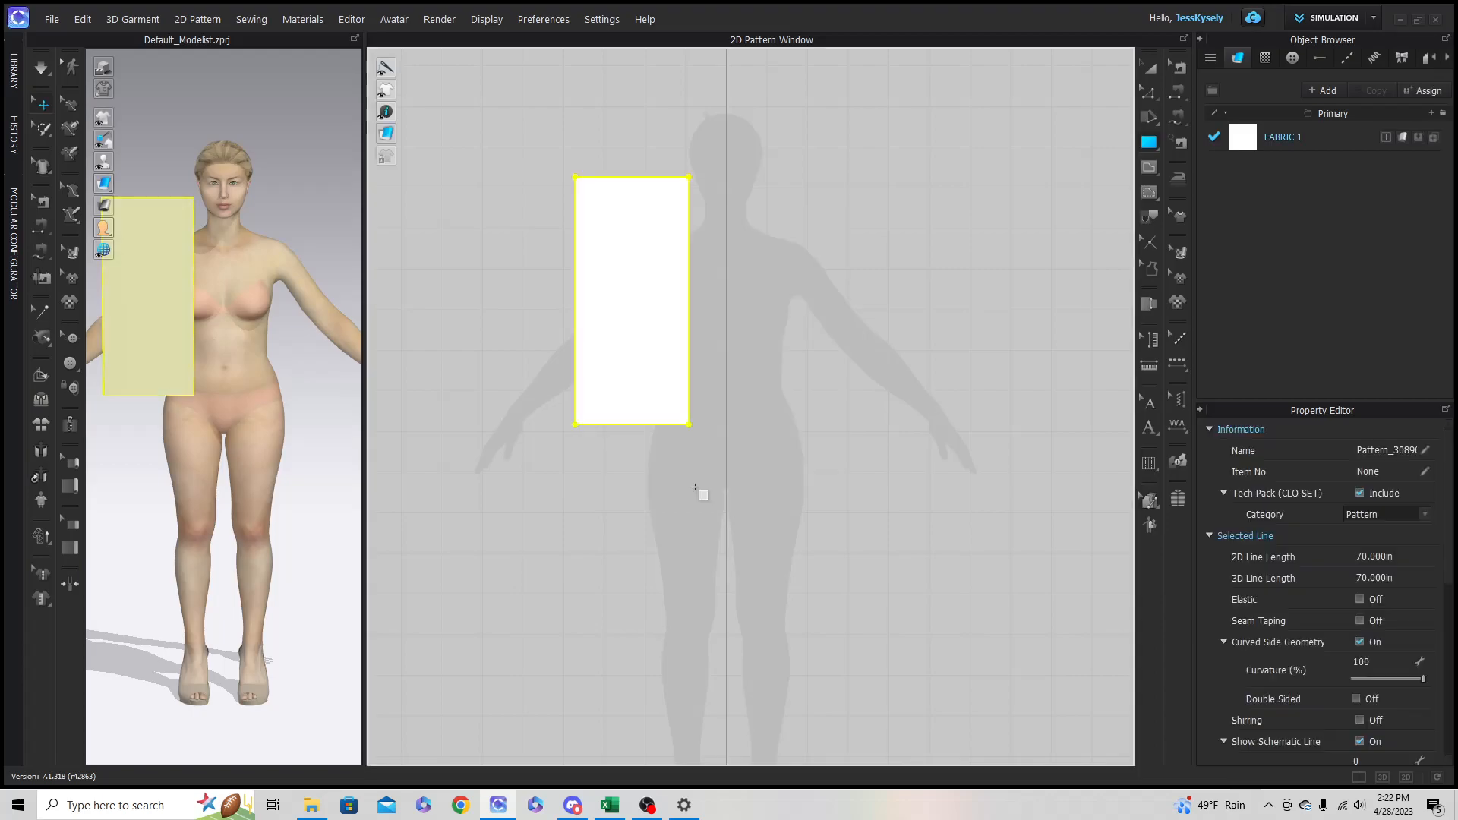
Step: Move the rectangle over the avatar silhouette's torso, alongside the centre line with its upper edge at shoulder level, and deselect it
key(a)
drag(685, 226, 700, 280)
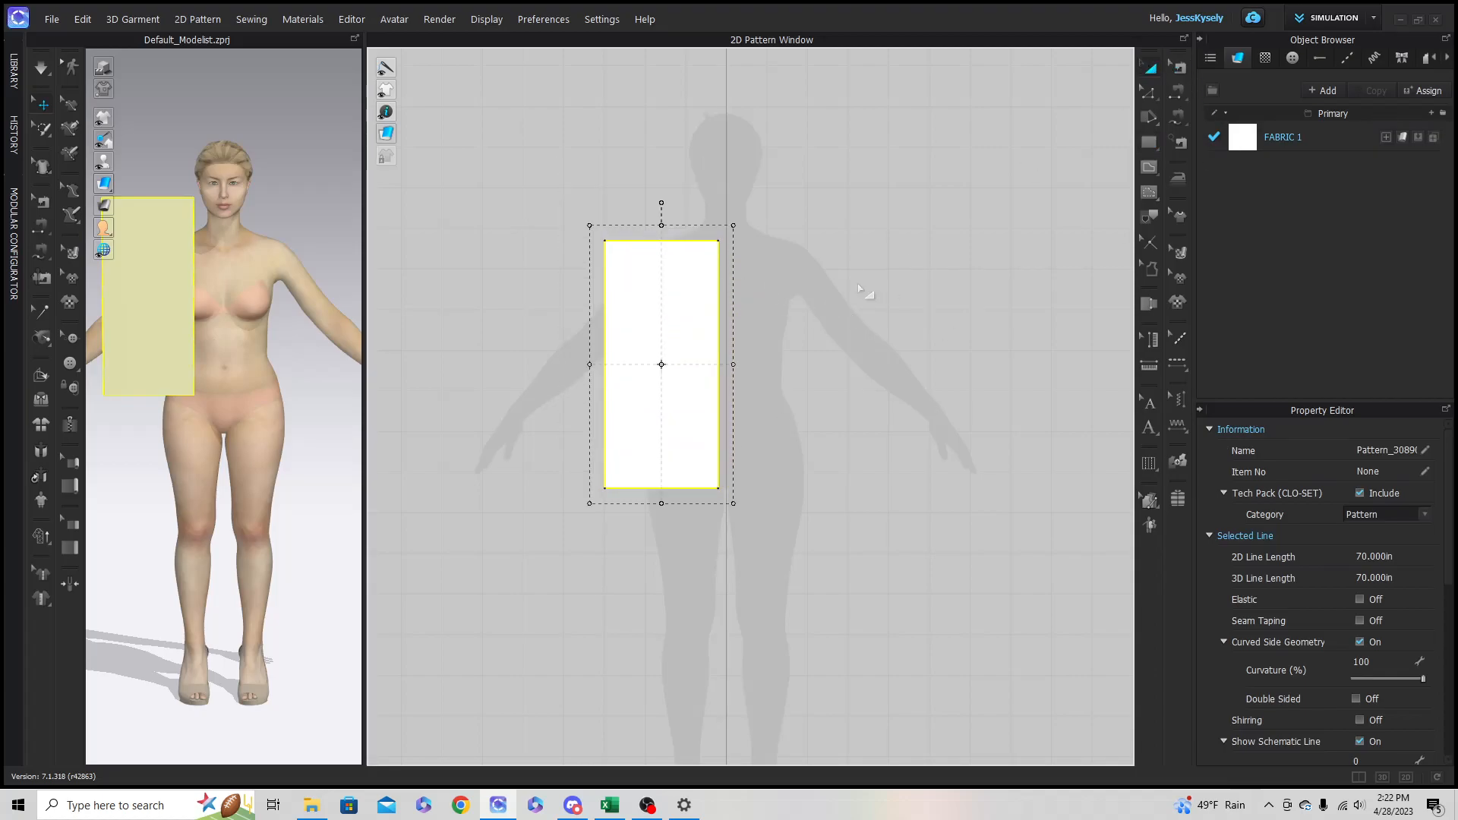
click(871, 296)
Step: Offset the rectangle's upper edge inward by 1.125 in as an internal line for the shoulder slope
click(1152, 92)
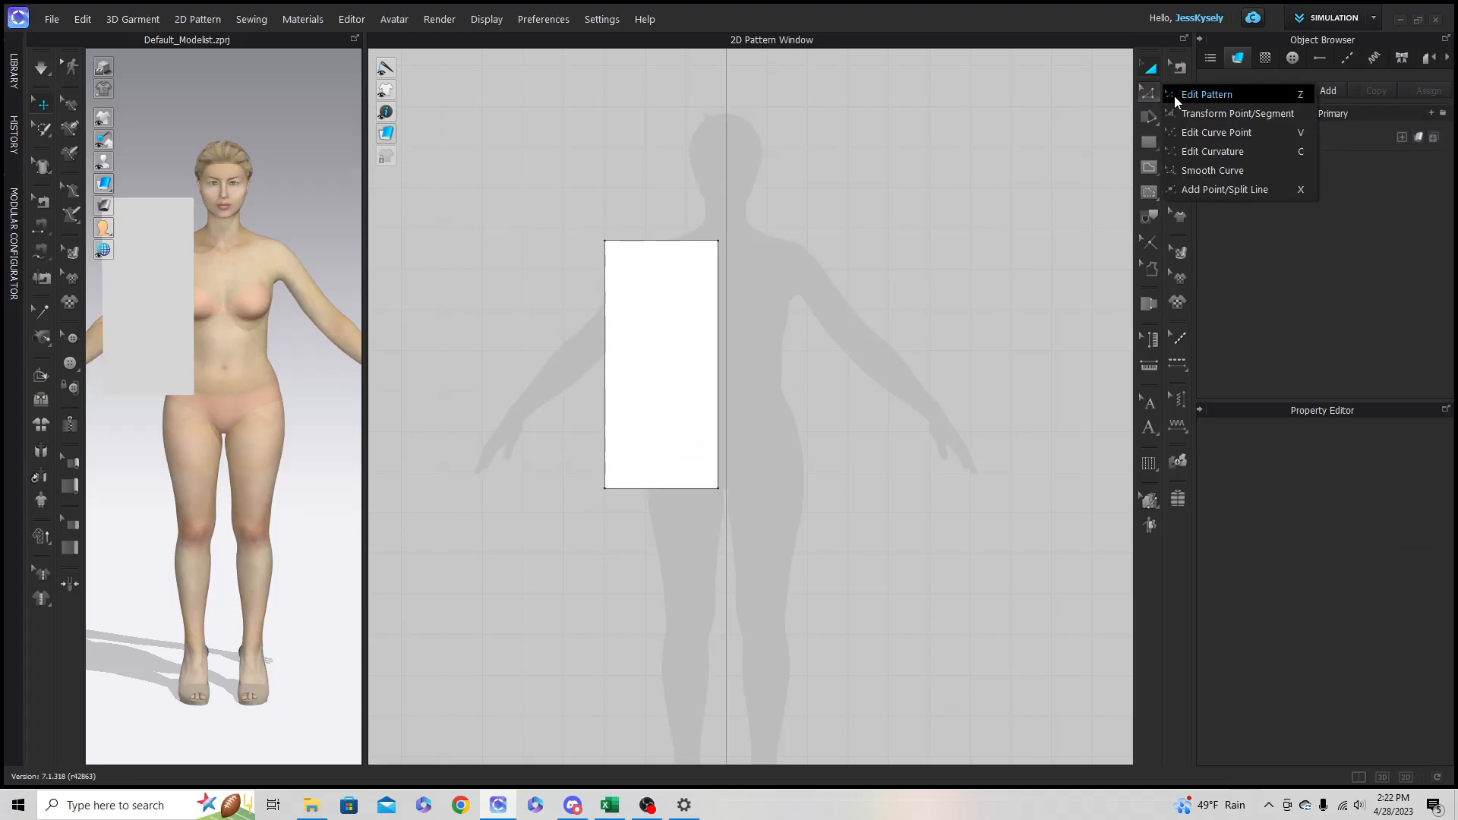
click(1214, 96)
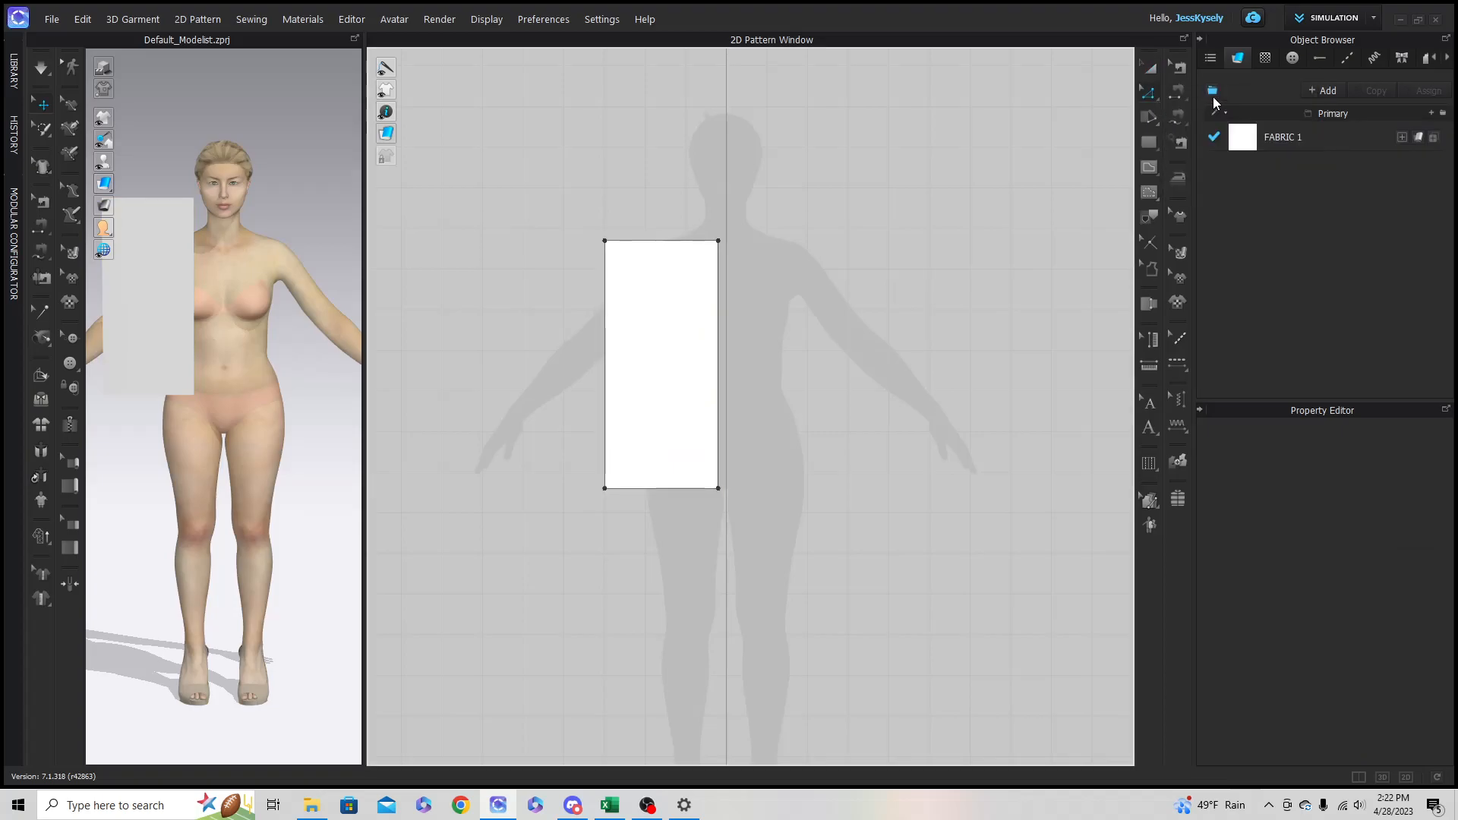
click(699, 251)
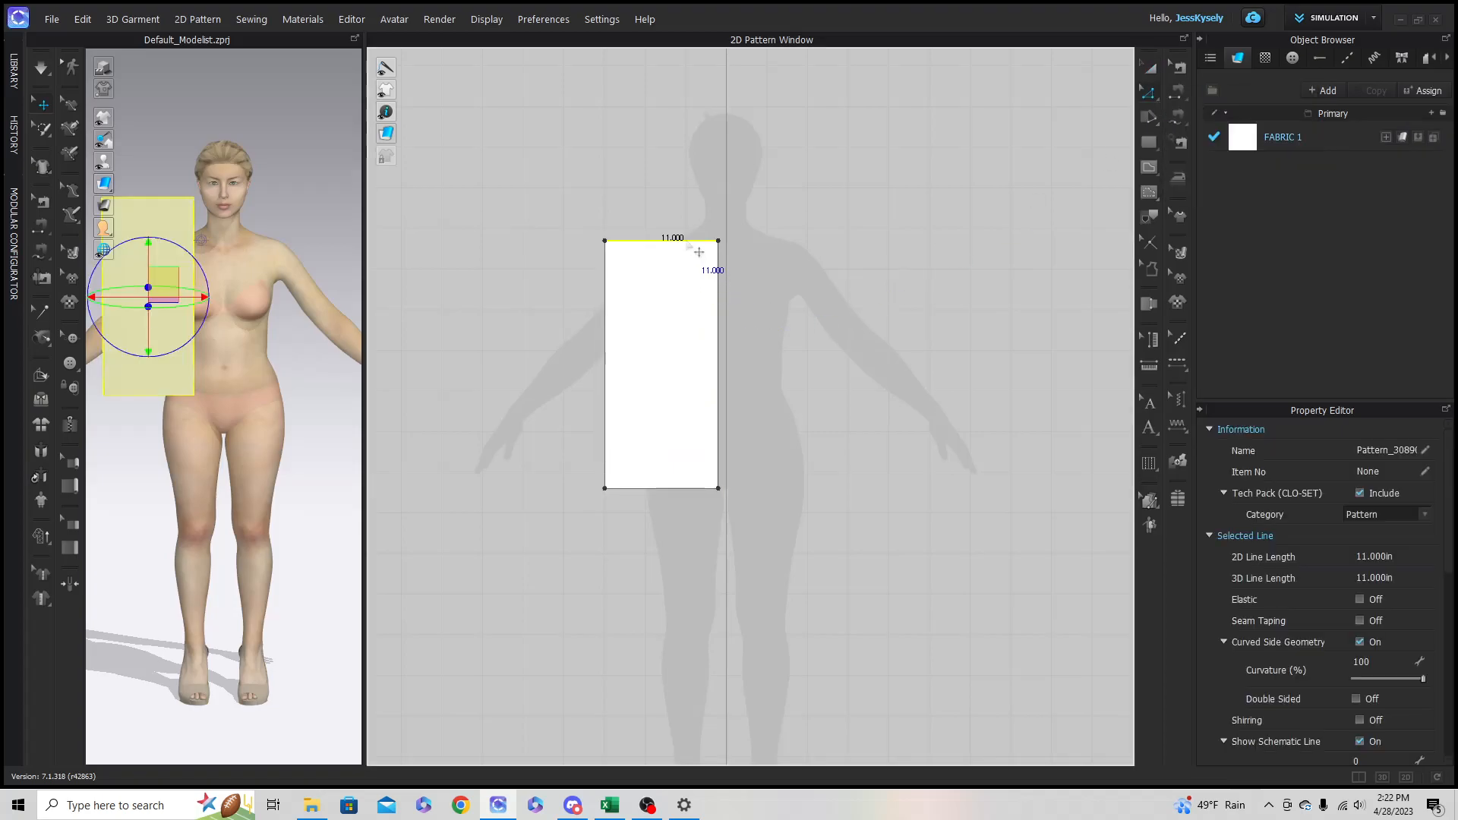
right_click(699, 252)
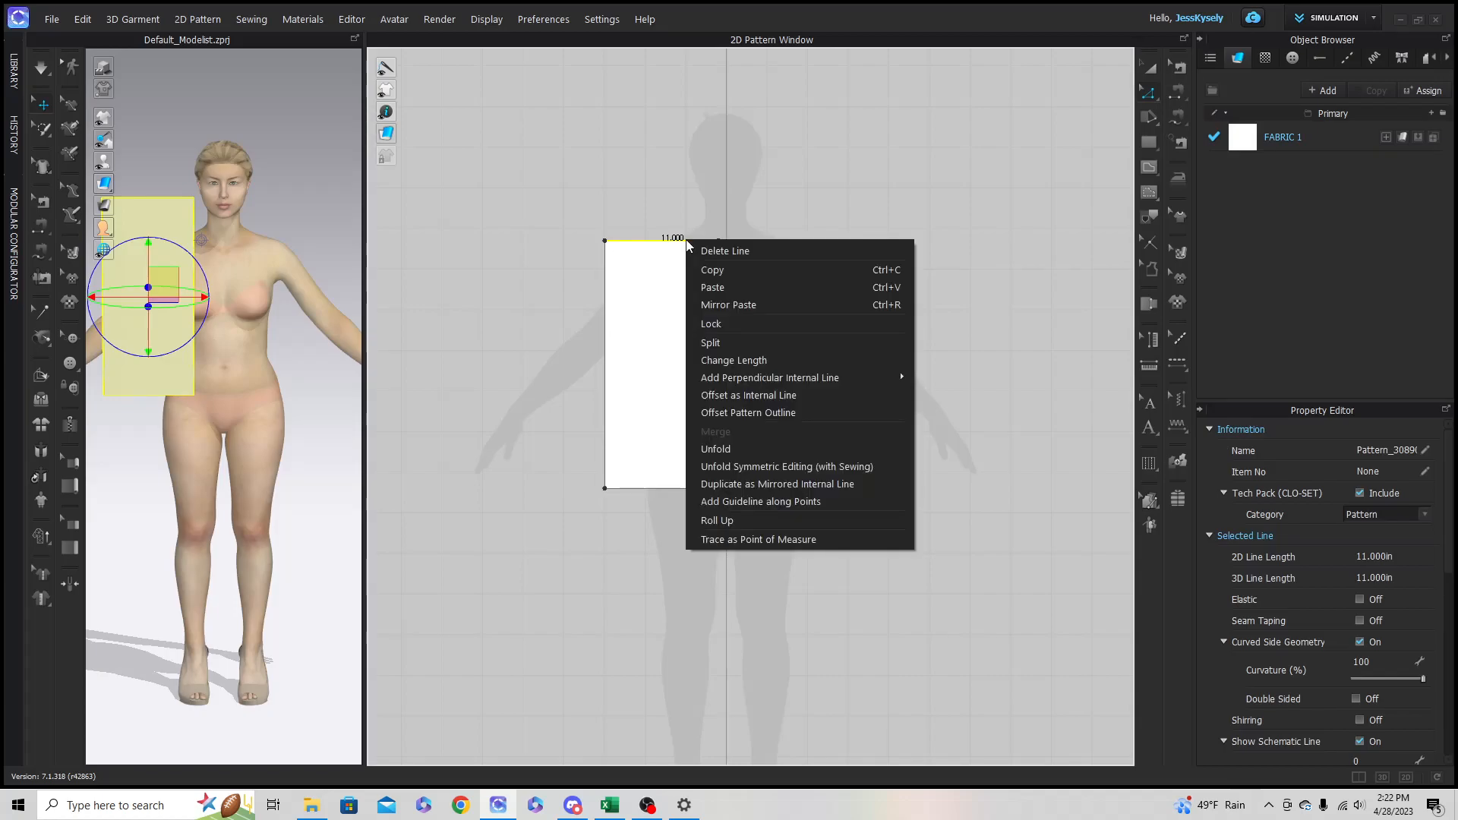
click(746, 390)
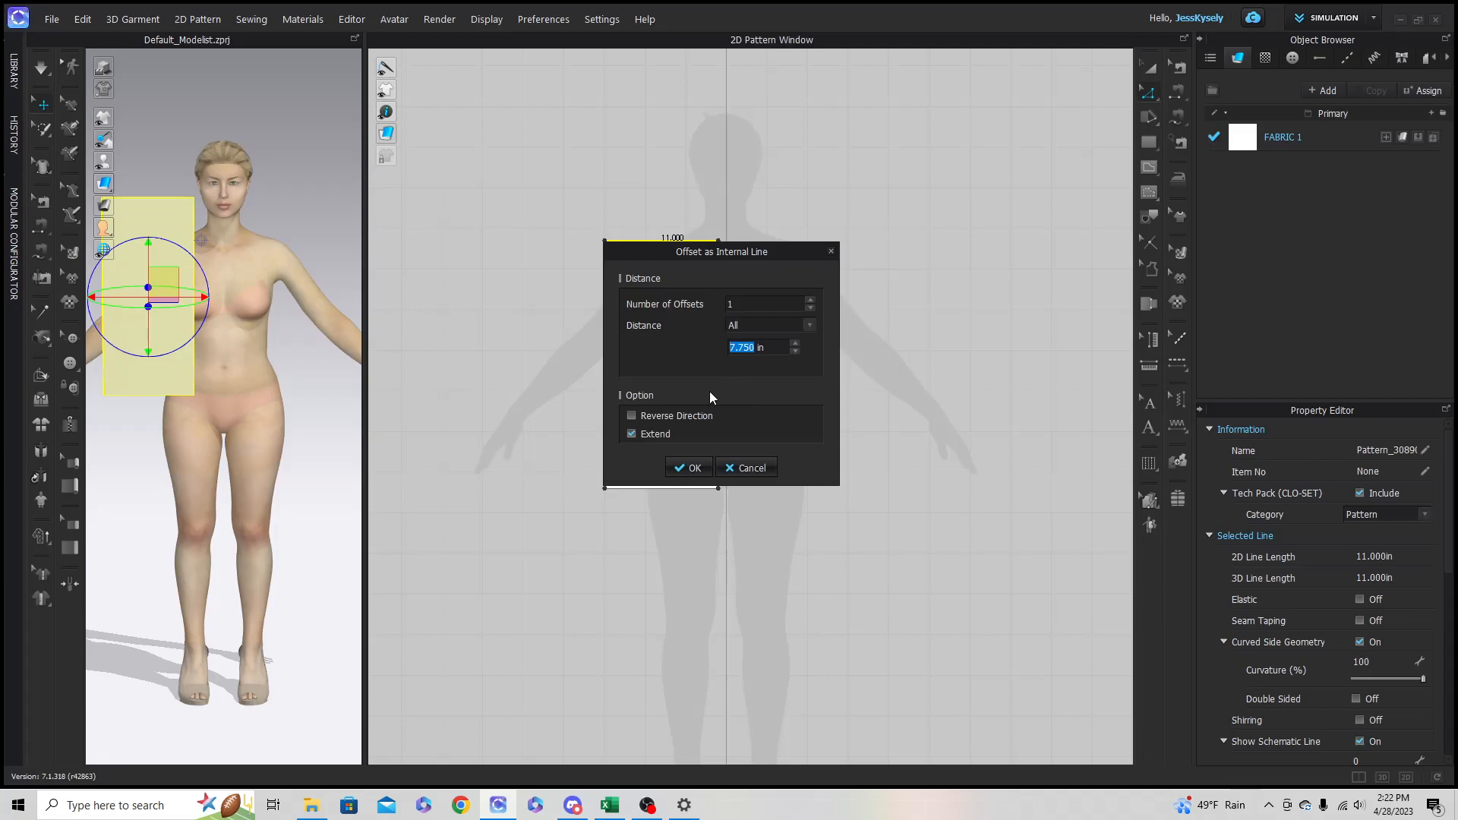
text(1.125)
click(694, 468)
click(764, 363)
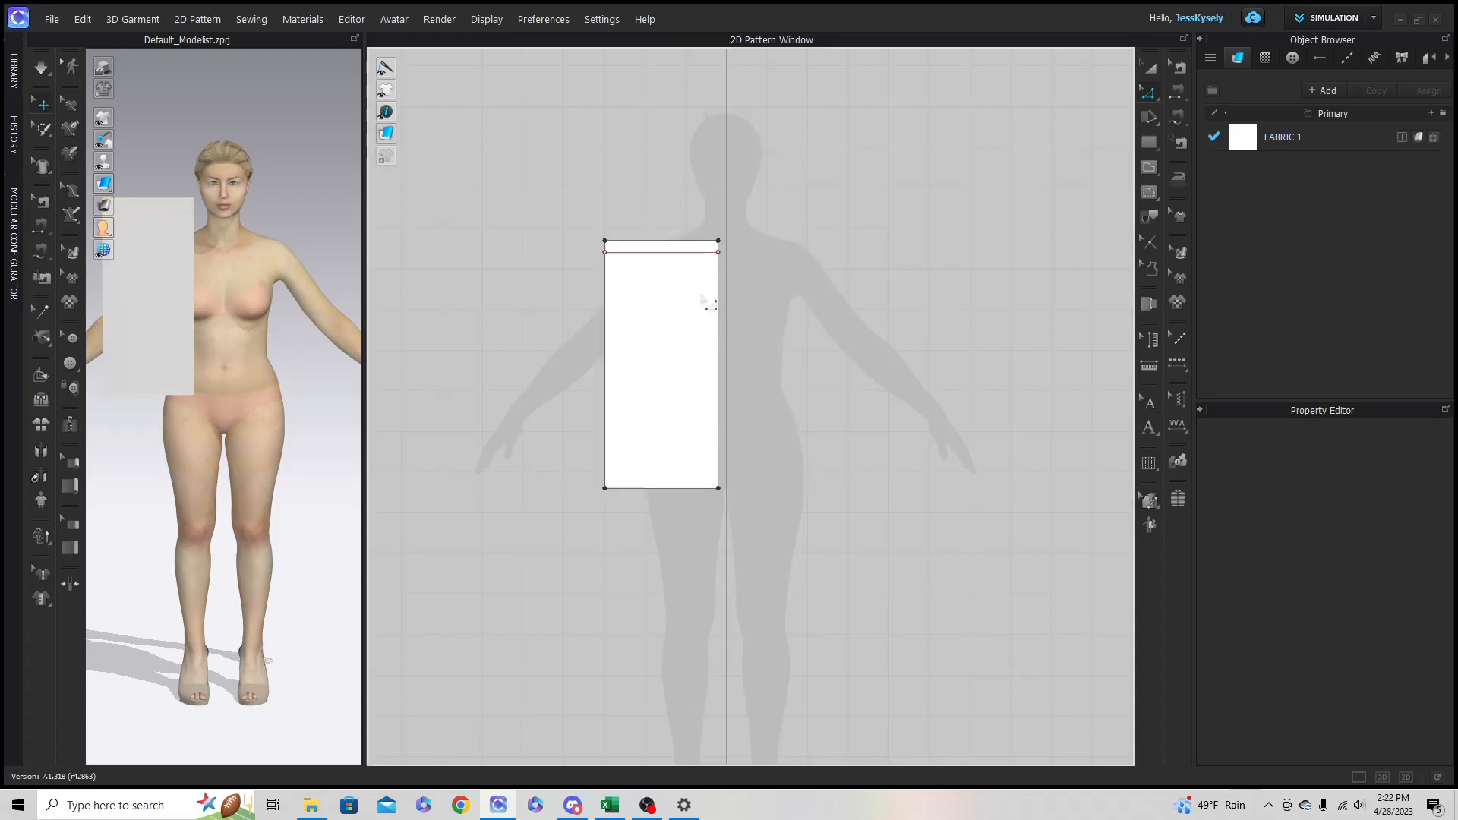
Step: Offset the rectangle's upper edge inward by 5 in as an internal line for the front neck drop
click(682, 245)
right_click(682, 245)
click(754, 394)
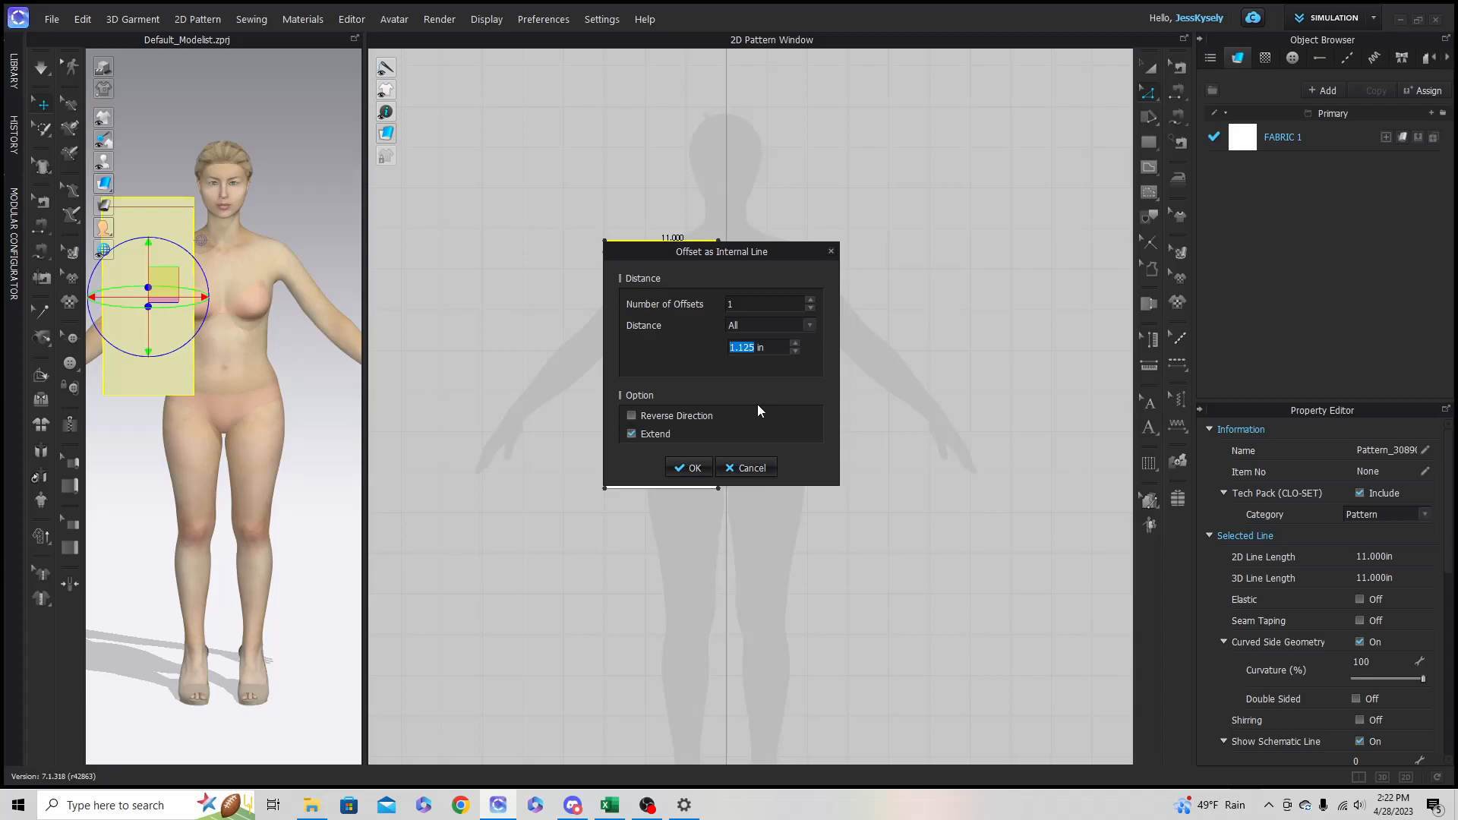
text(5)
click(691, 468)
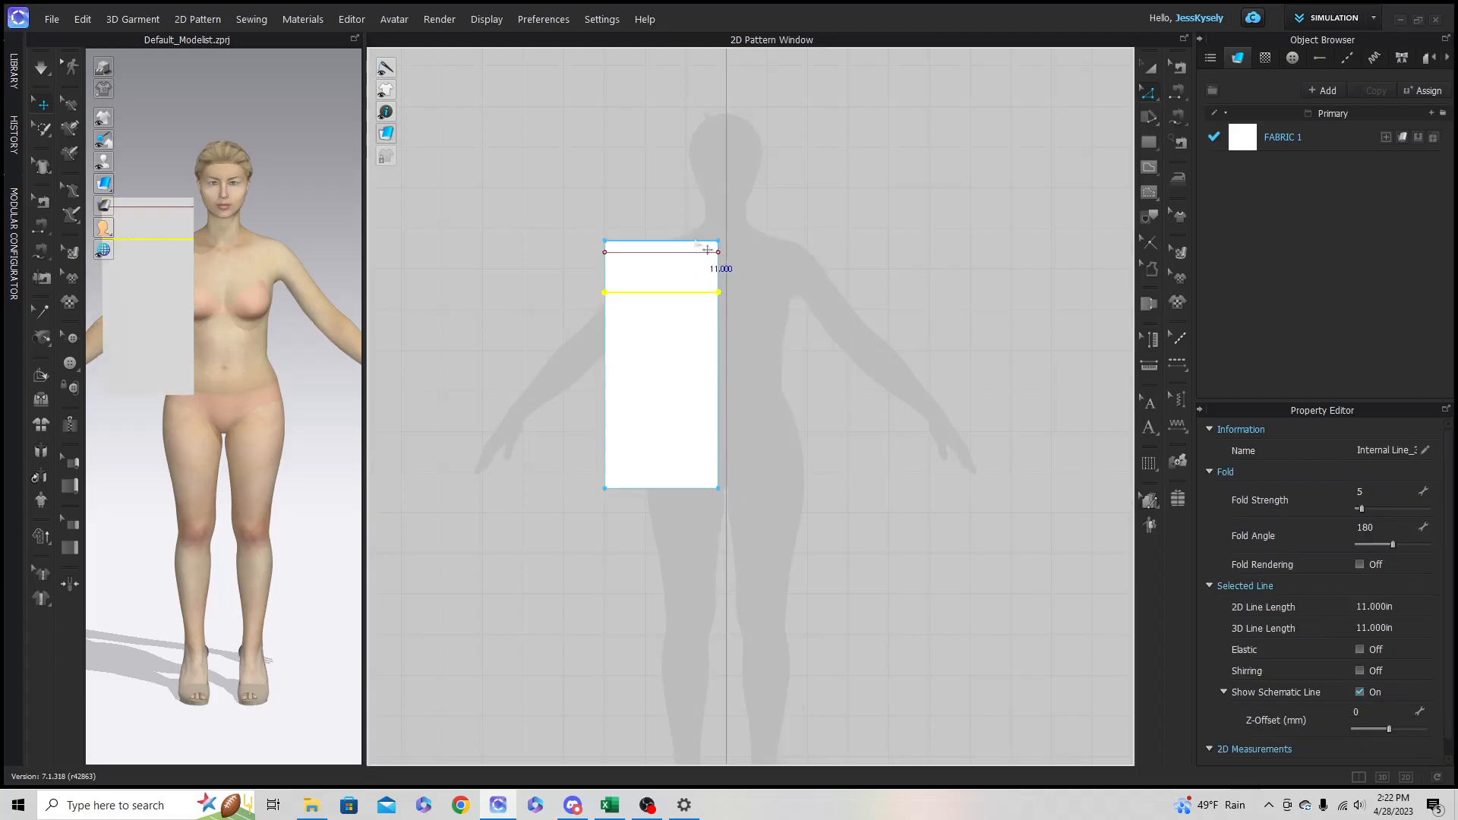
Step: Offset the rectangle's upper edge inward by 9 in as an internal line for the armhole depth
click(696, 241)
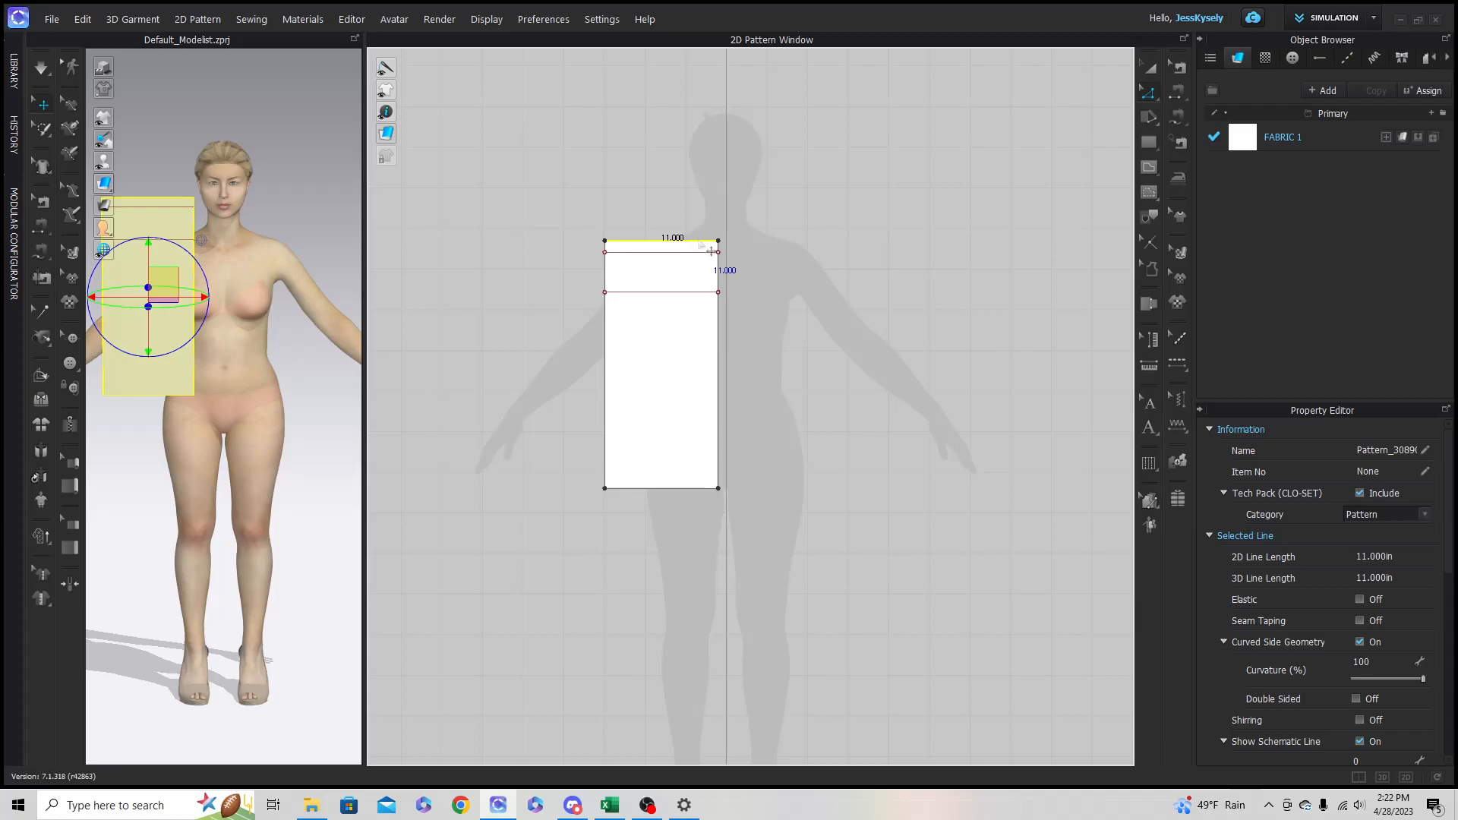
right_click(699, 240)
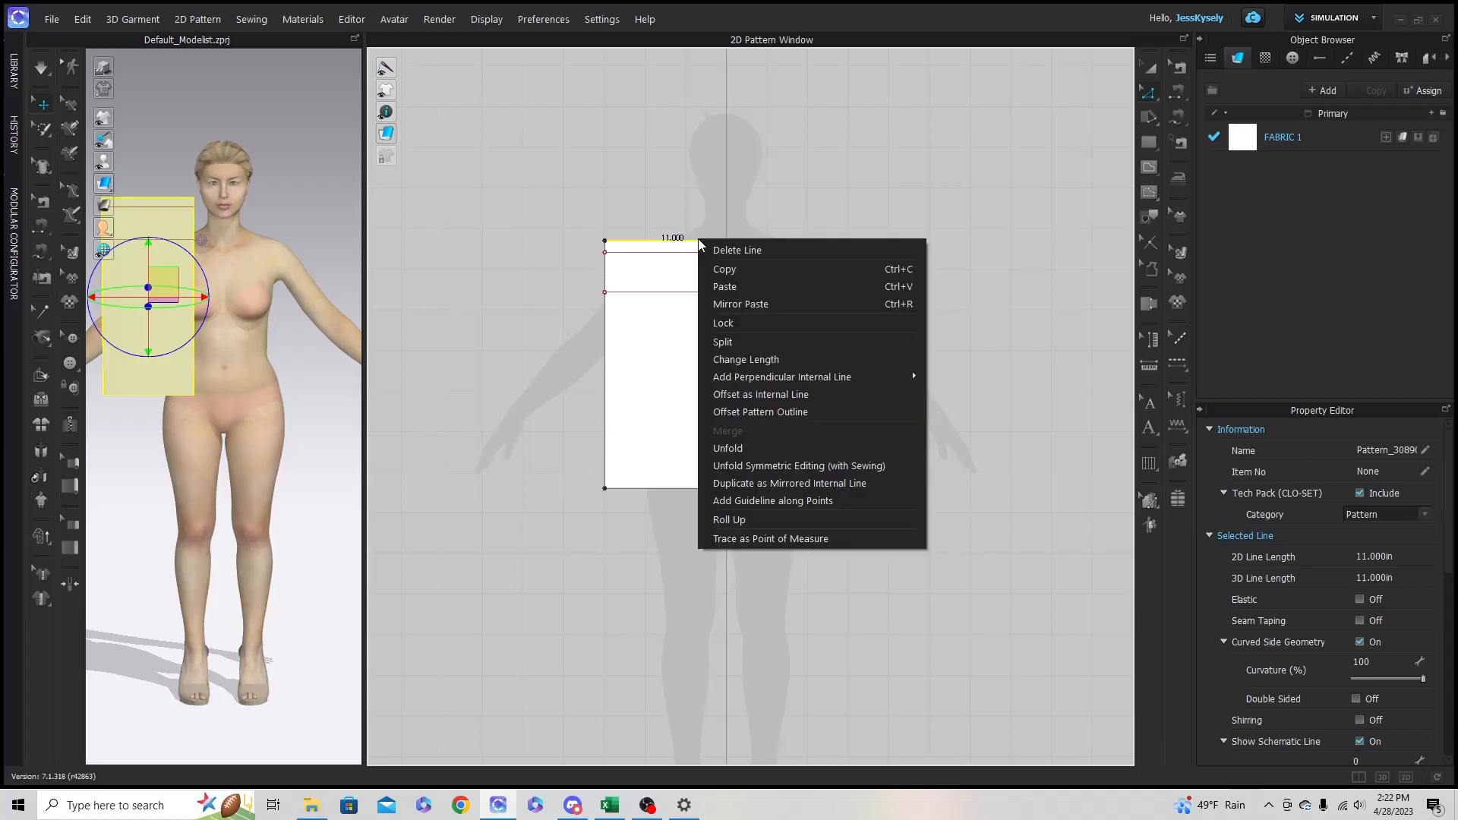
click(750, 395)
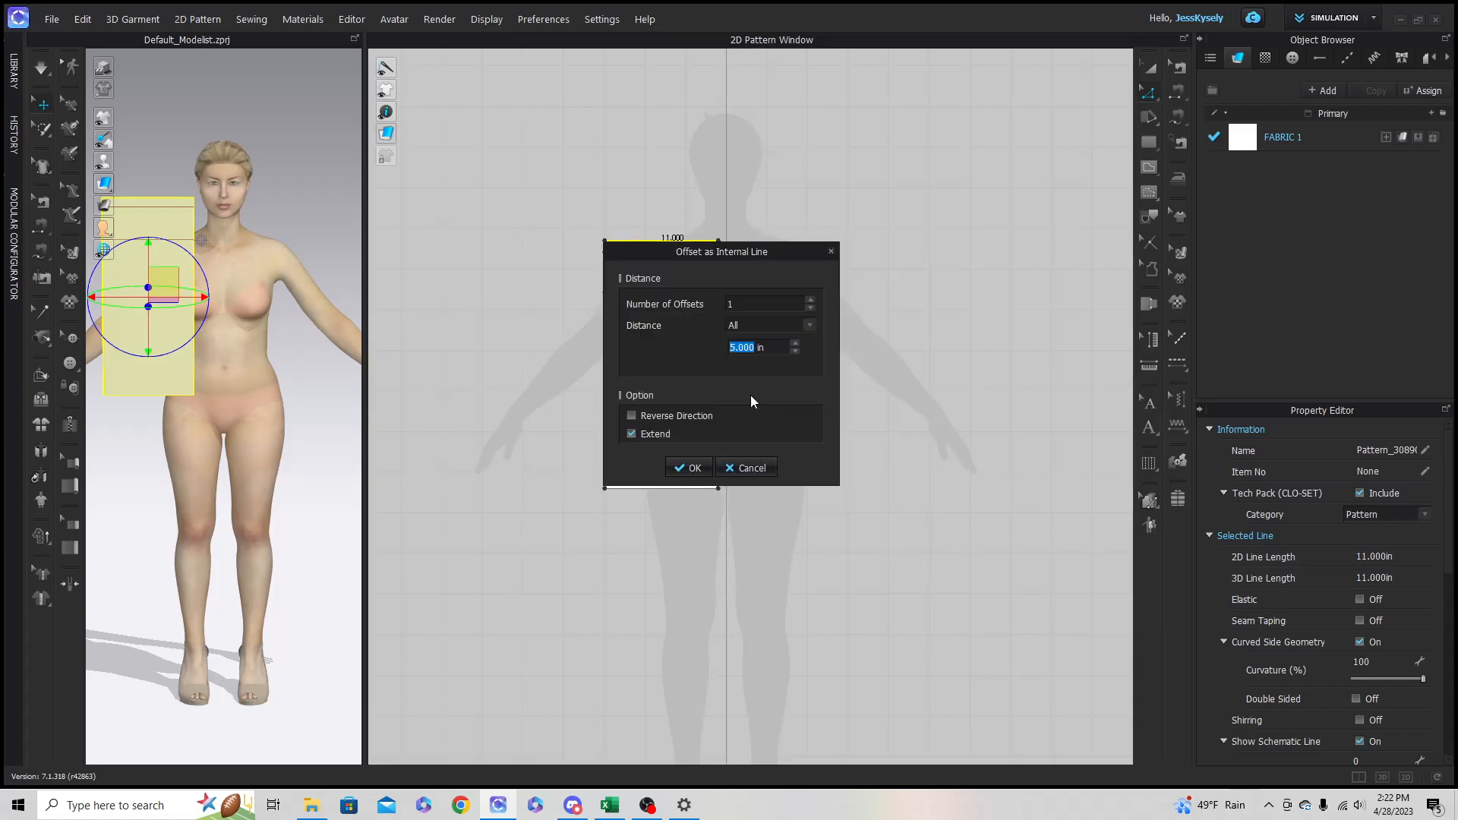
text(9)
click(695, 468)
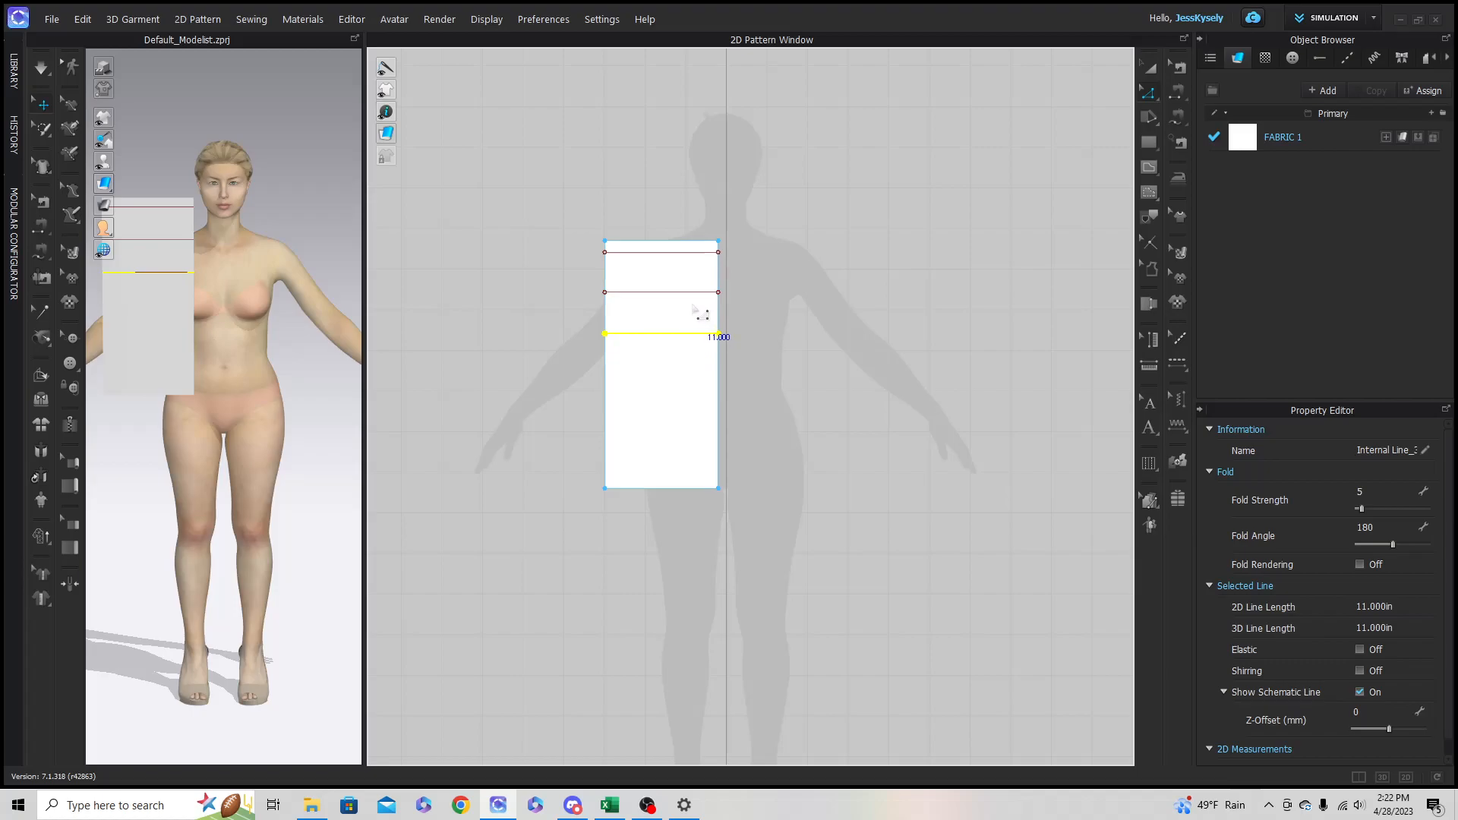
click(787, 313)
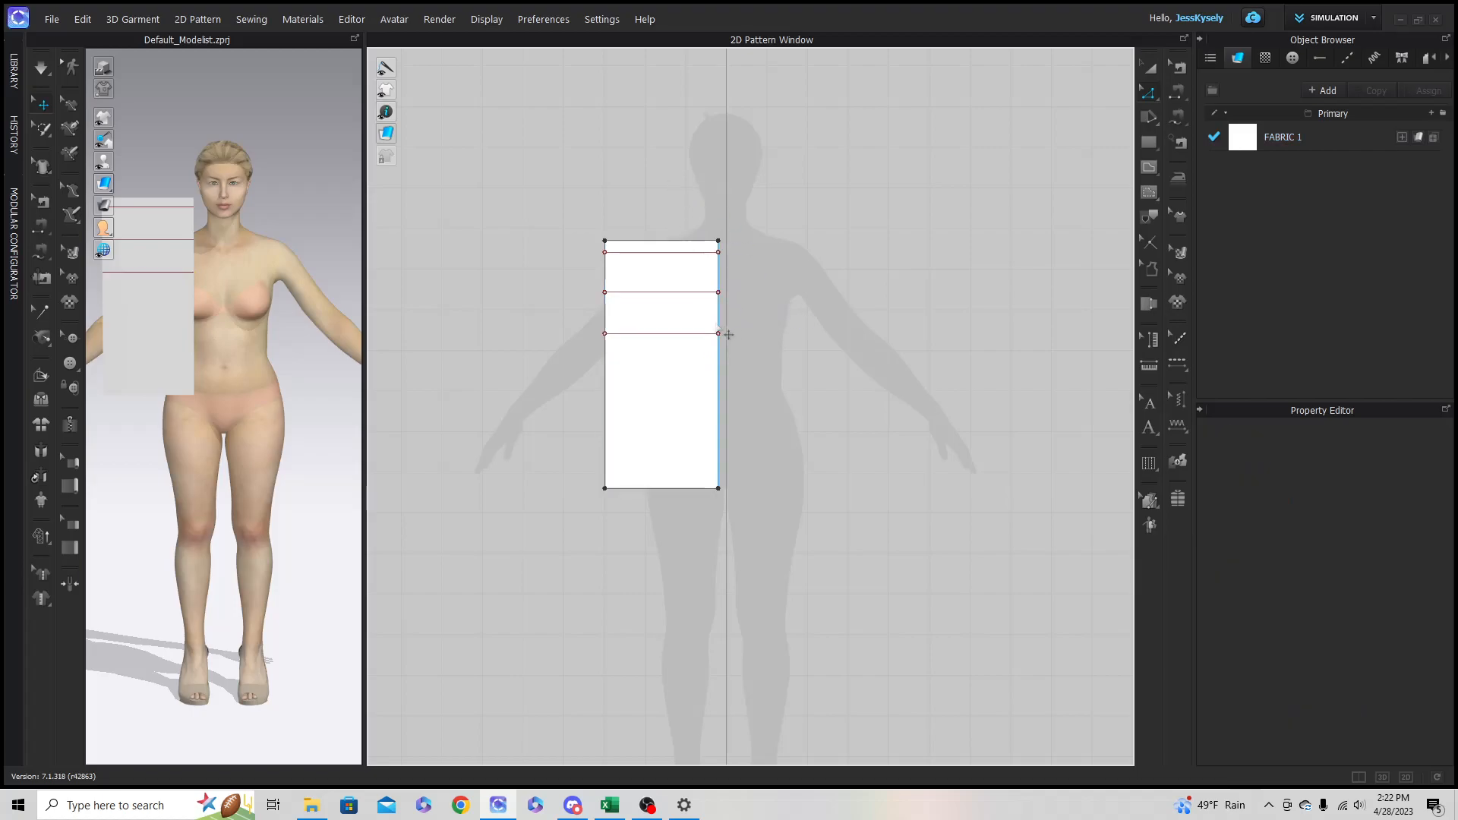
Step: Offset the vertical edge nearest the centre line inward by 4 in as an internal line for the half neck width
click(719, 329)
scroll(662, 334, up, 3)
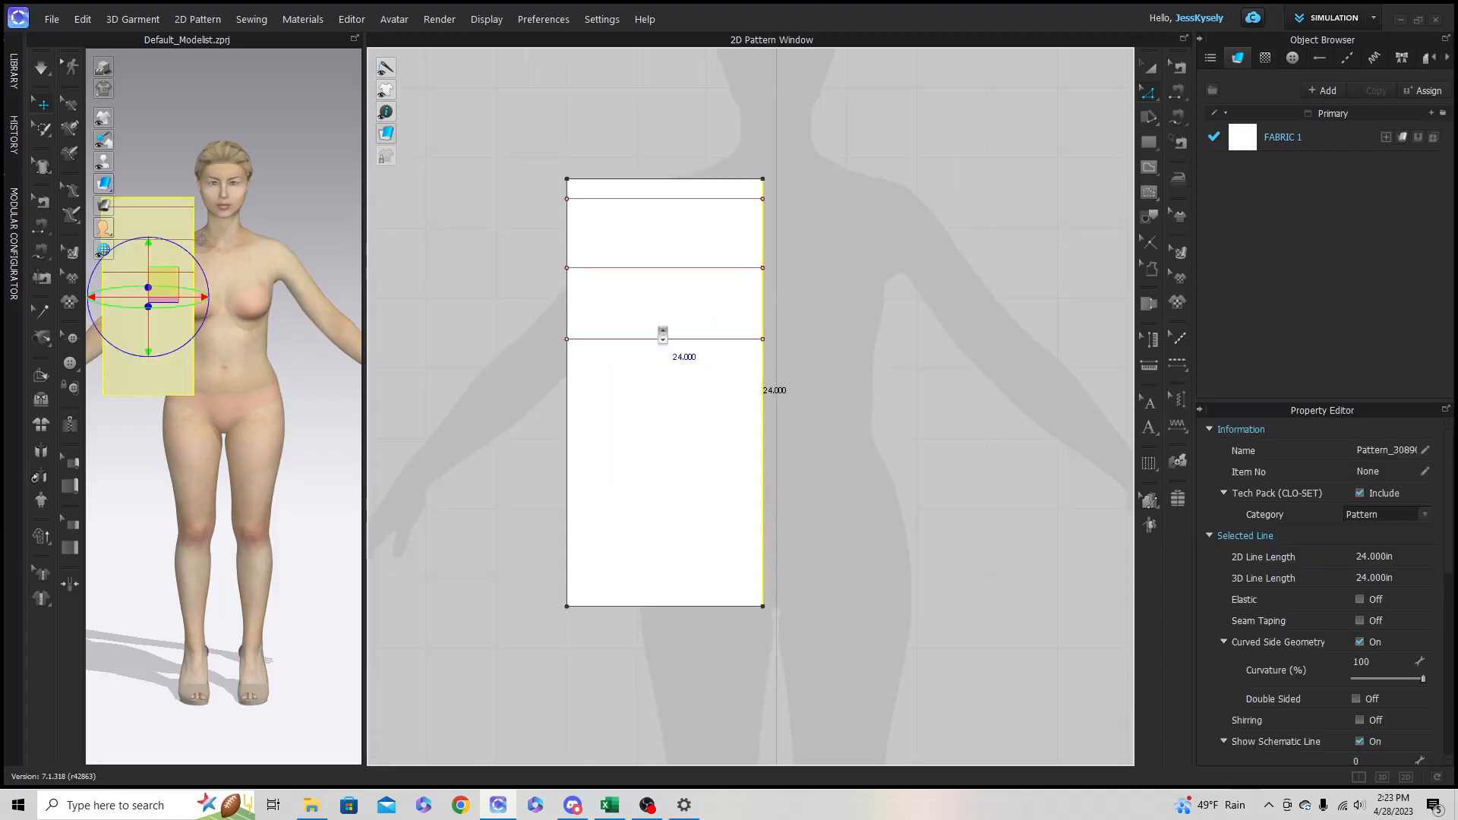
right_click(764, 314)
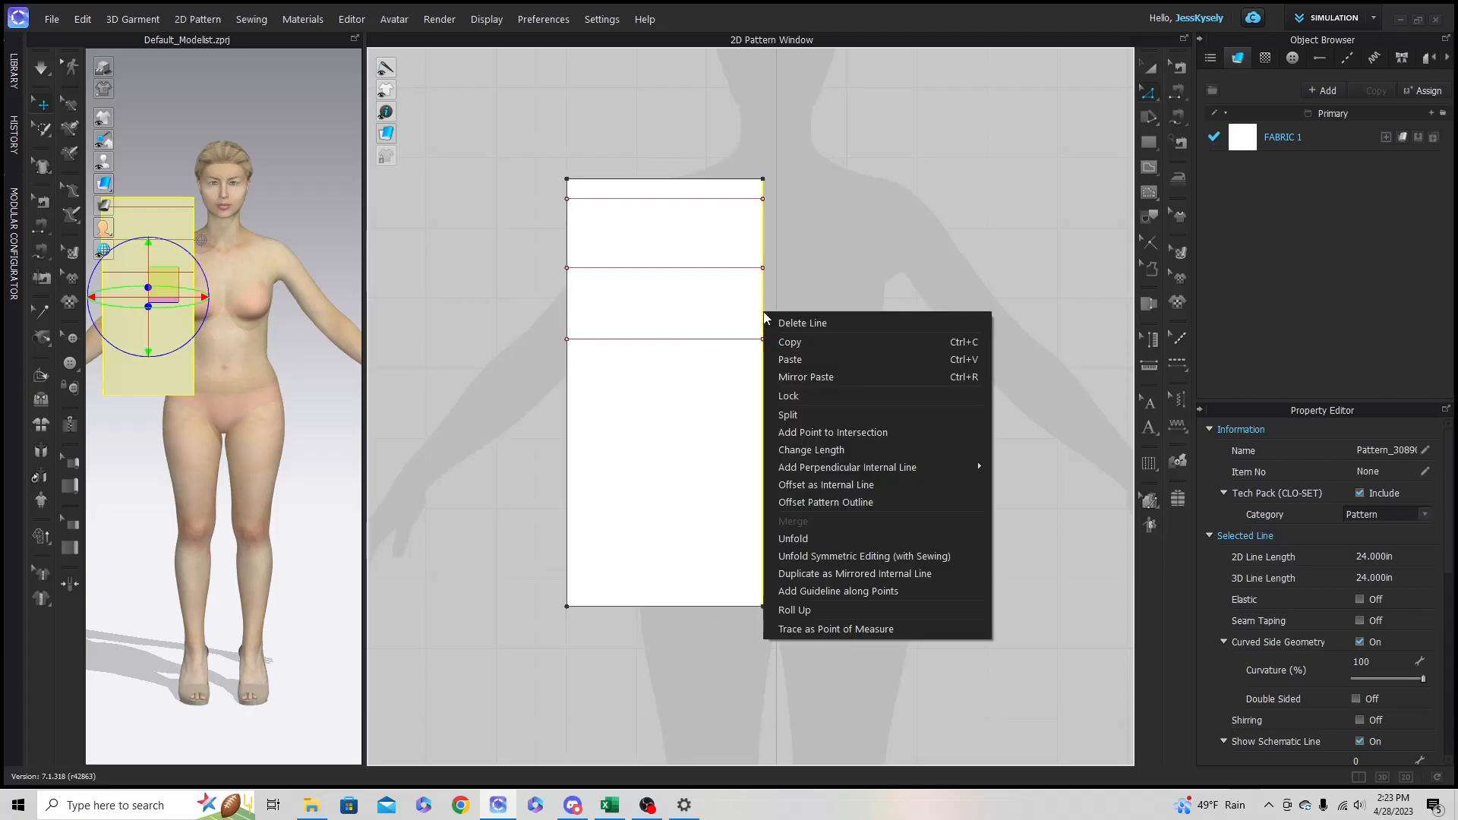
click(803, 488)
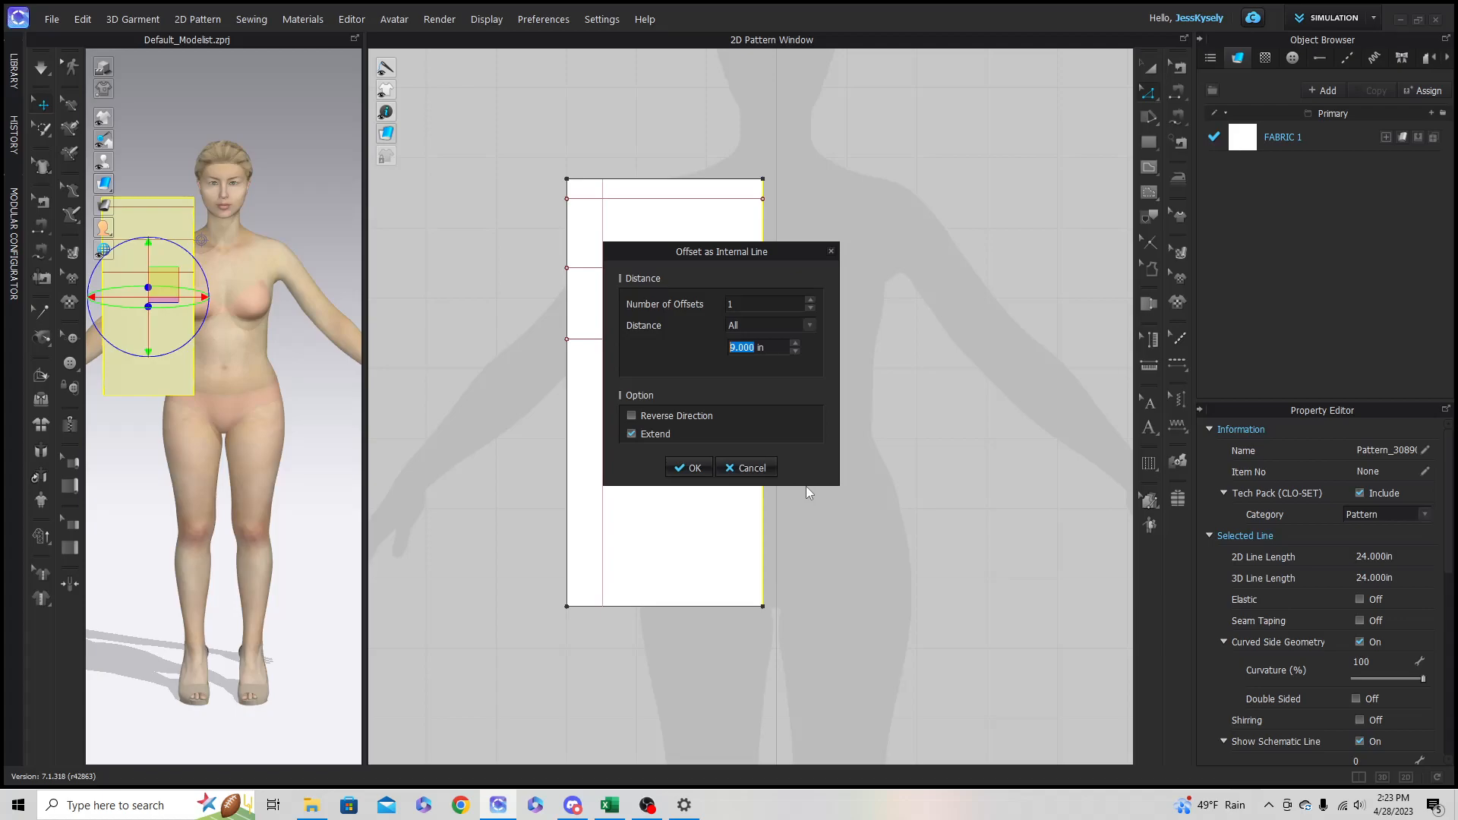
text(4)
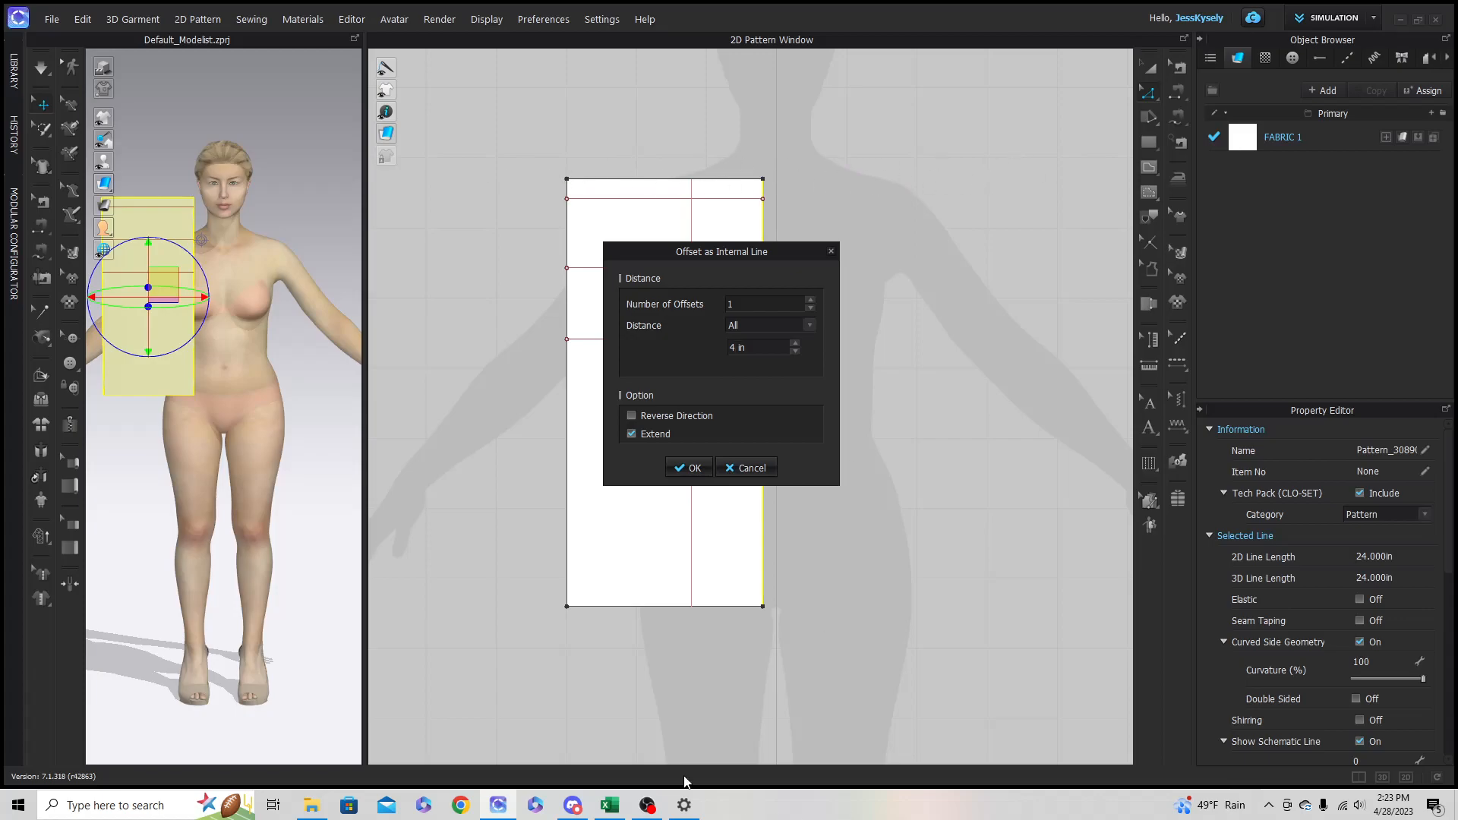
click(690, 468)
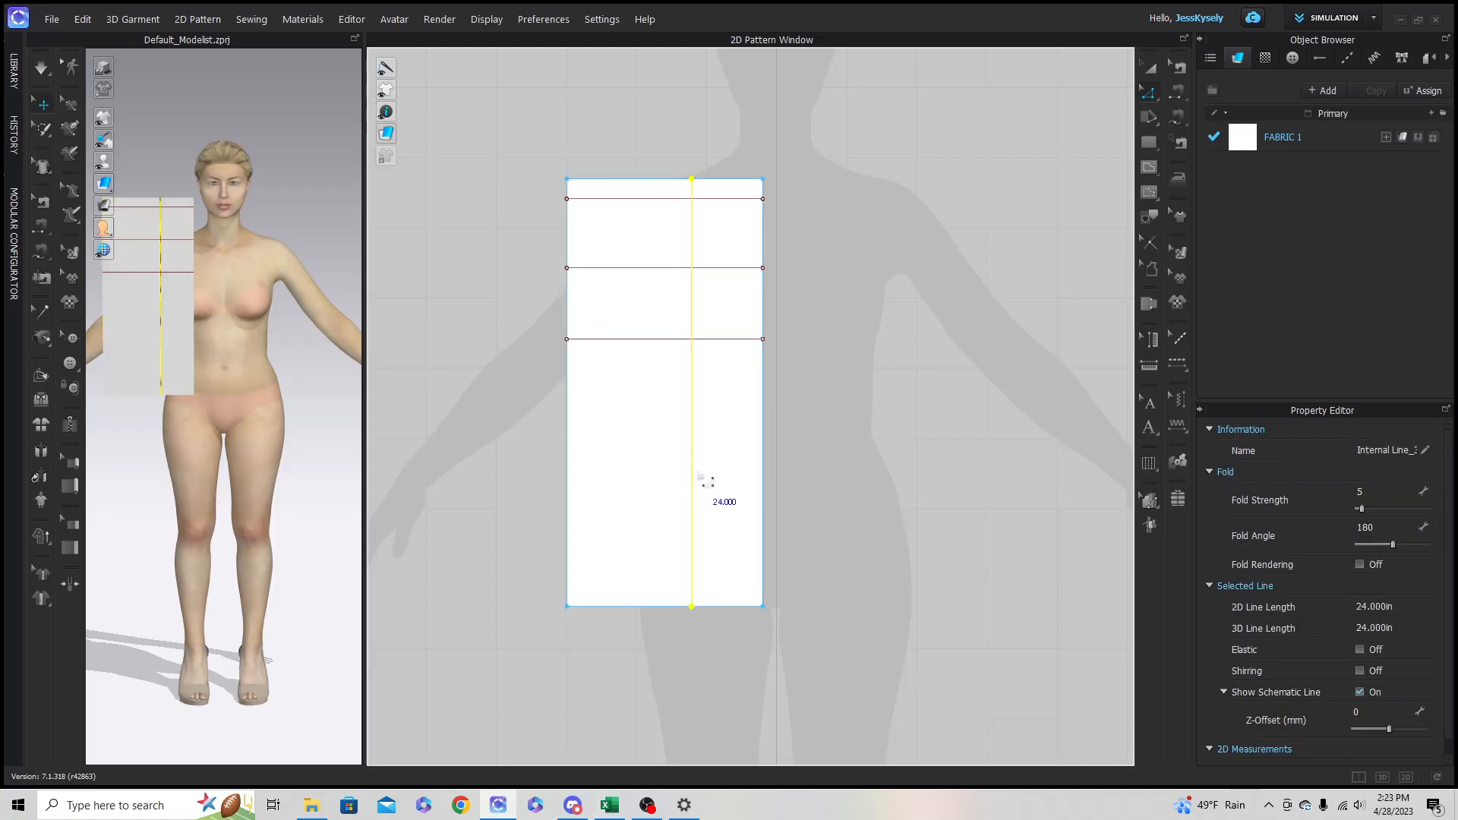
Step: Offset the vertical centre-side edge inward by 7.25 in as an internal line for the half across-front measurement
click(763, 317)
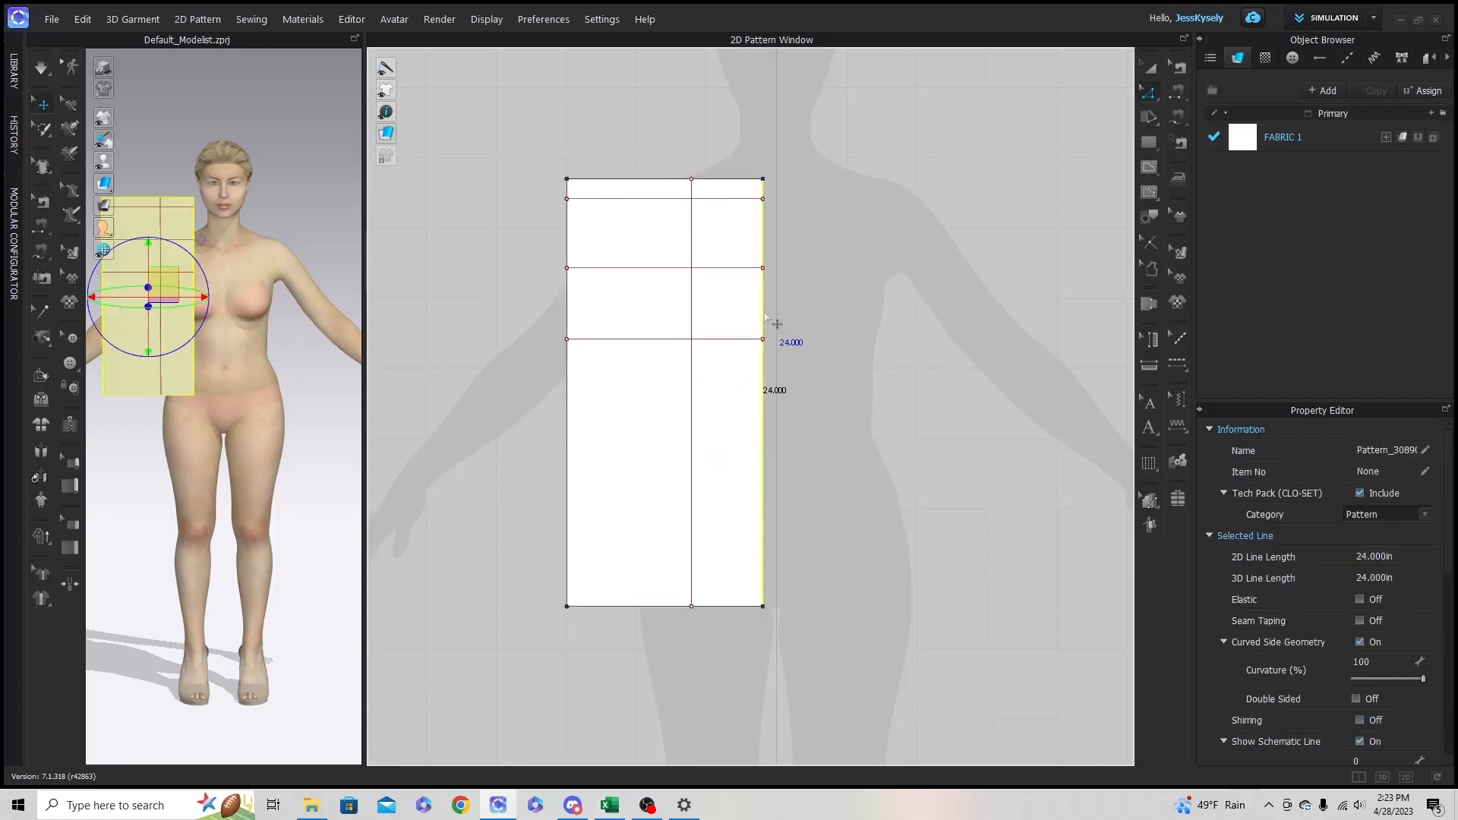
right_click(764, 313)
click(835, 490)
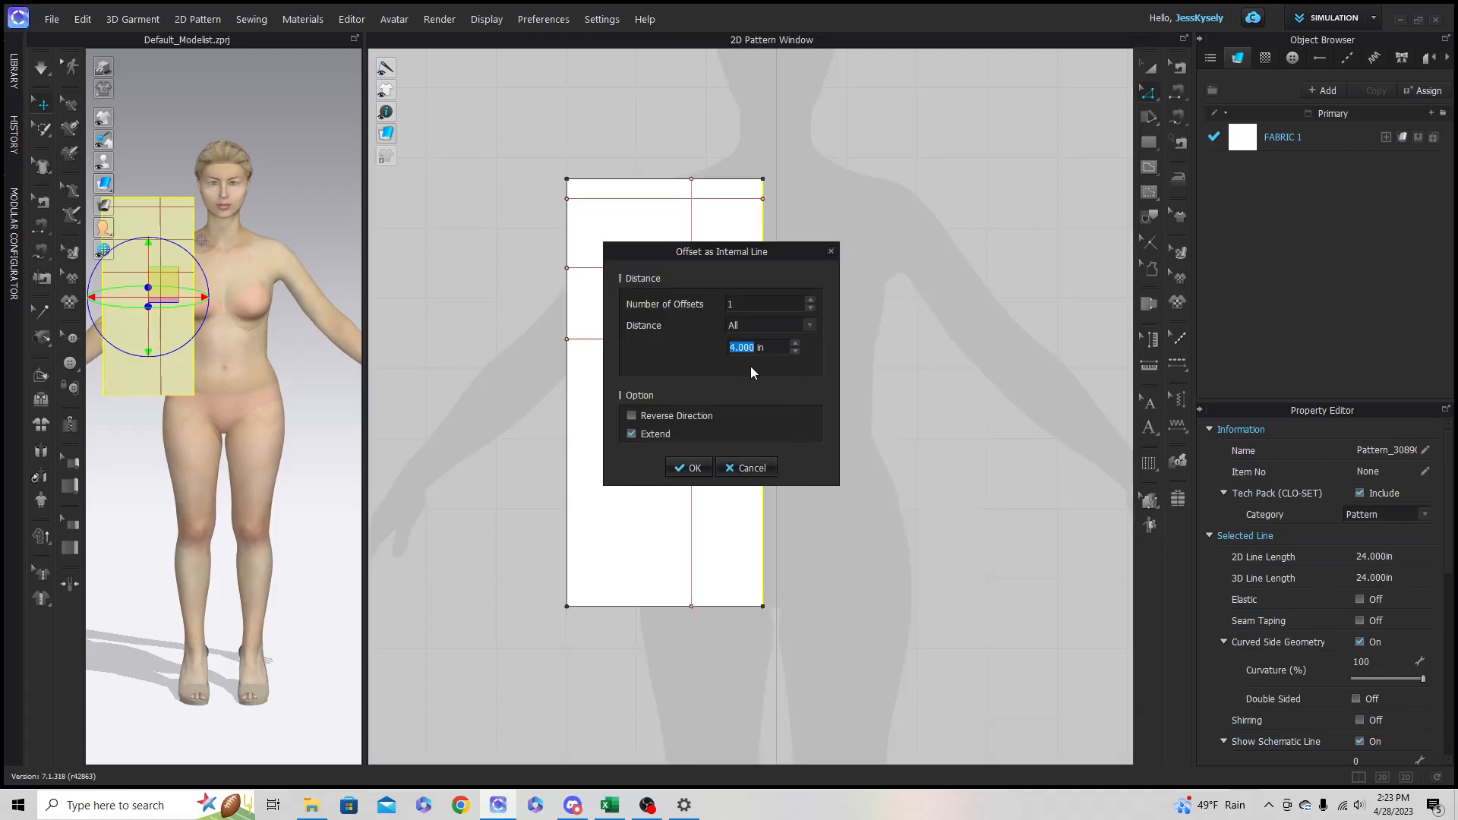
text(7.25)
click(688, 468)
Step: Offset the vertical centre-side edge inward by 8 in as an internal line for the half across-shoulder measurement
click(764, 318)
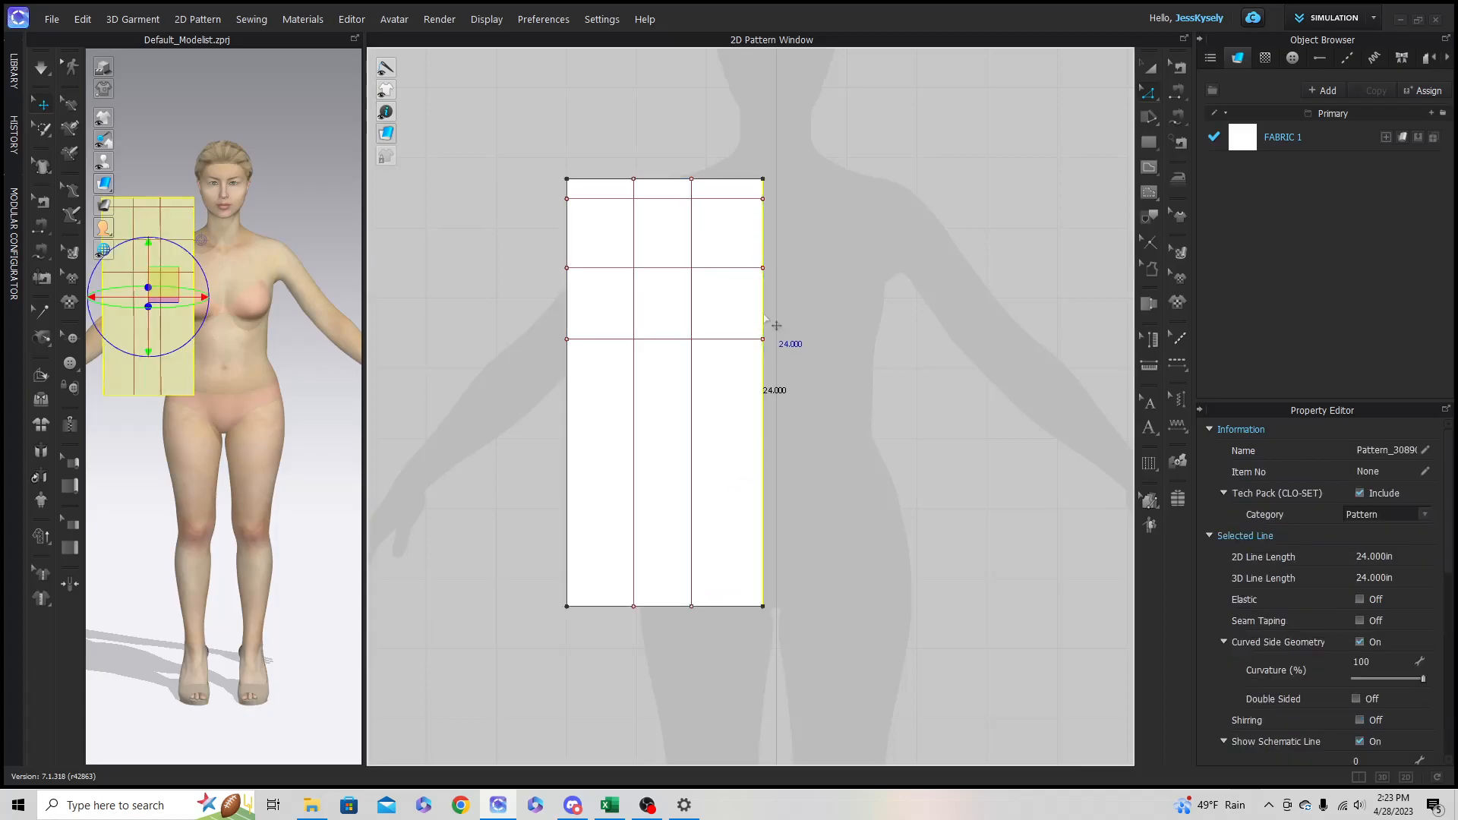
right_click(764, 318)
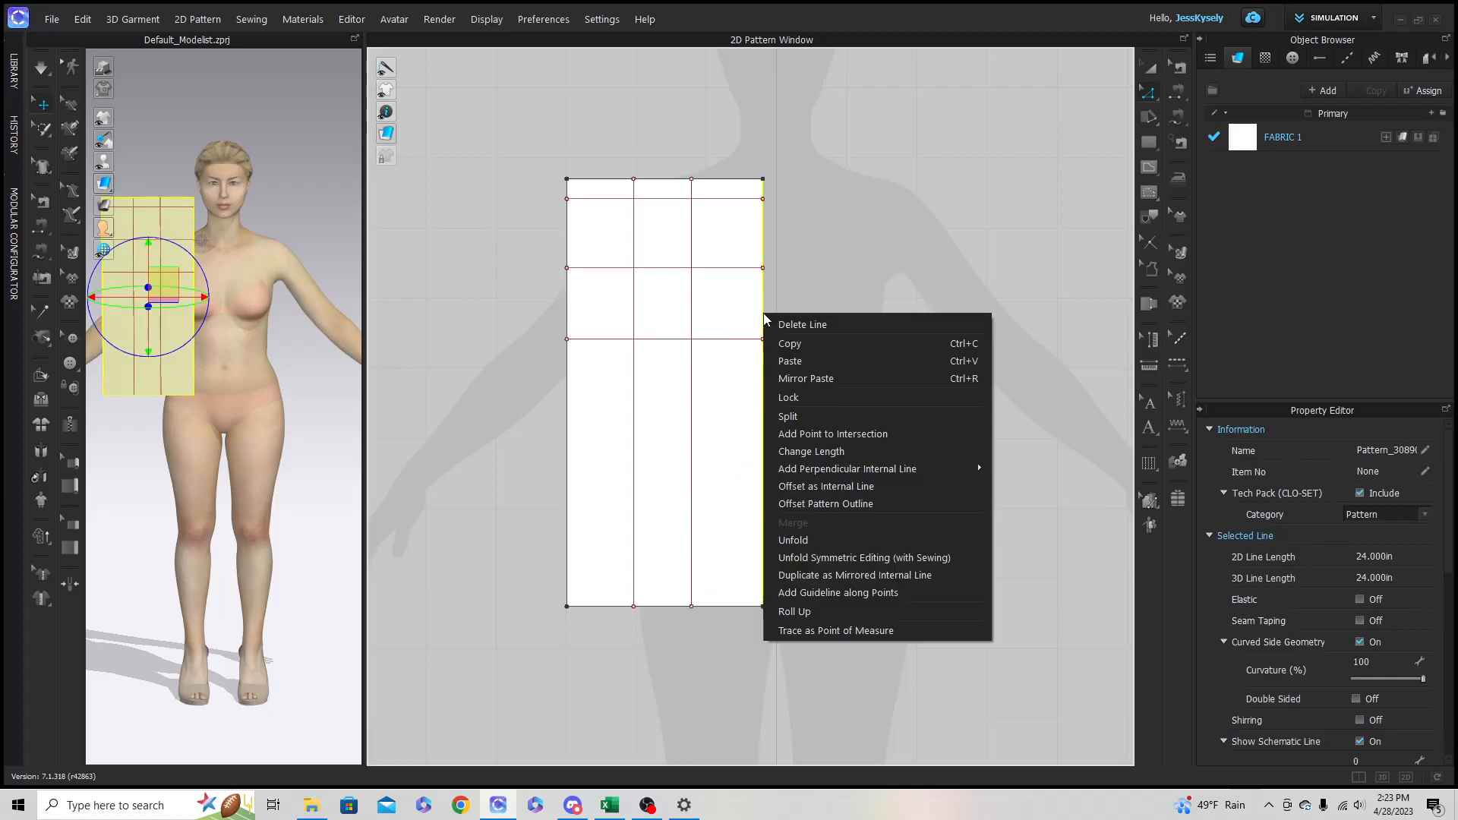
click(847, 488)
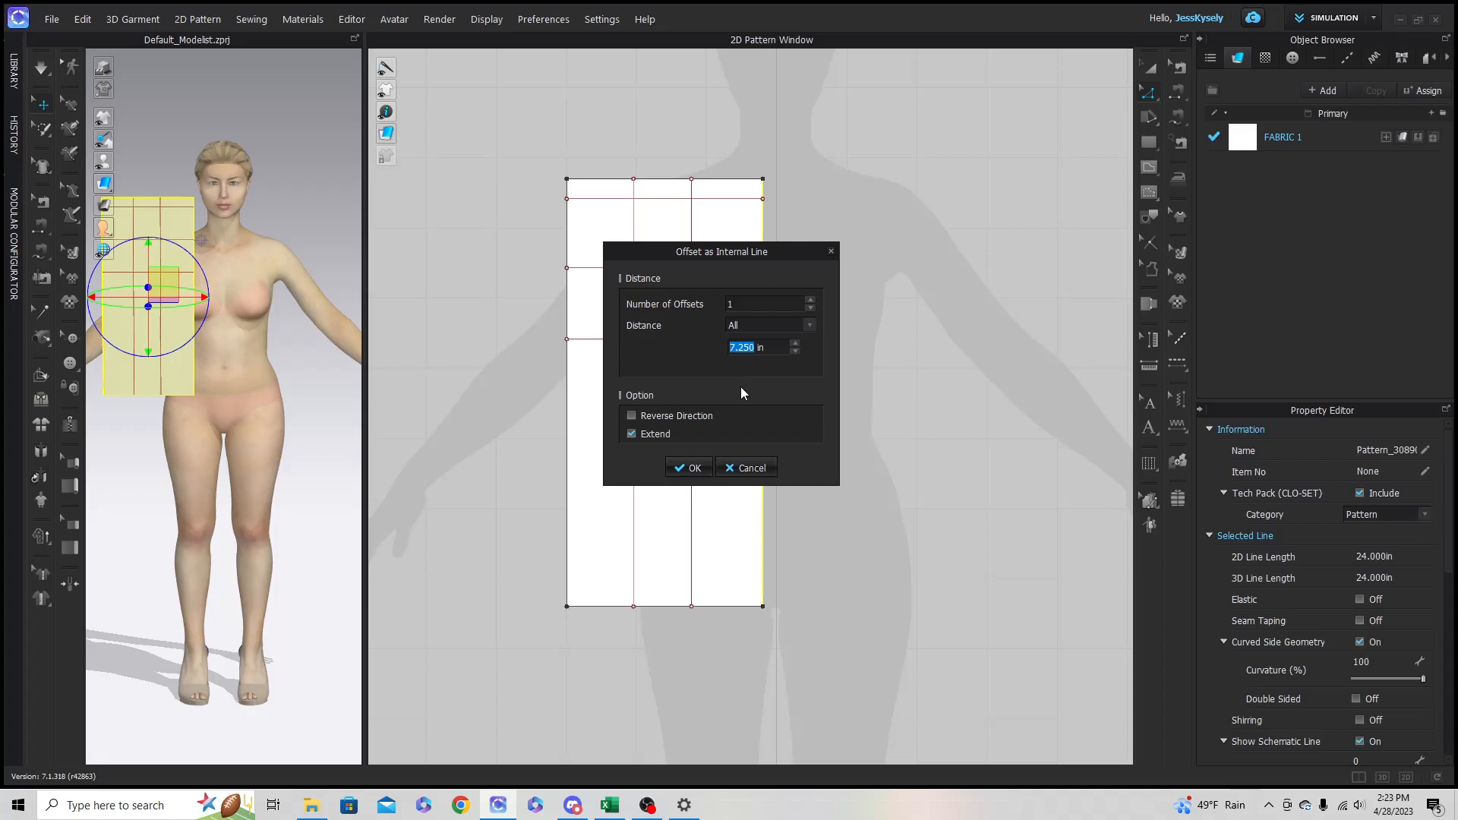
text(8)
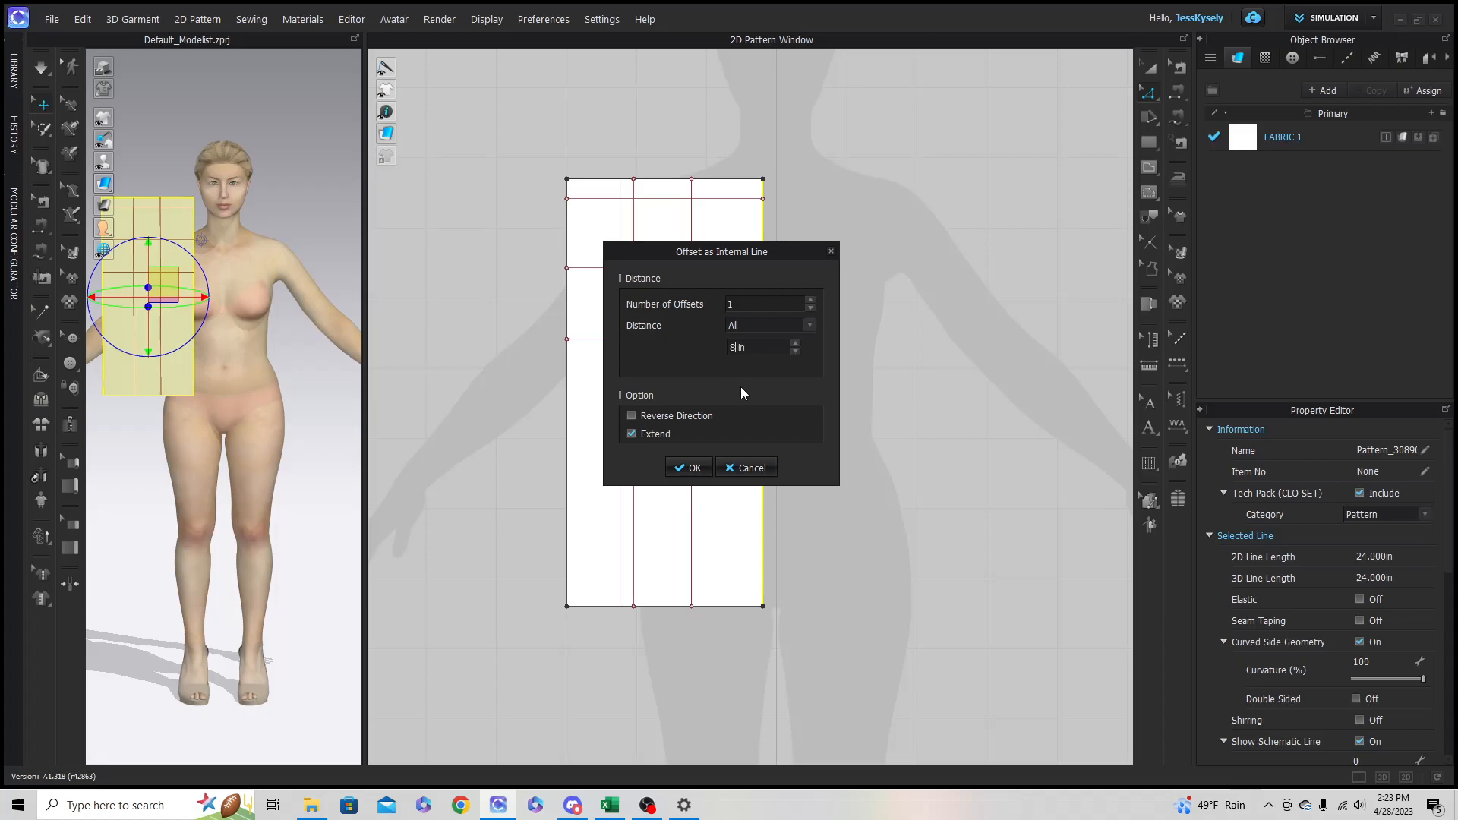
click(694, 468)
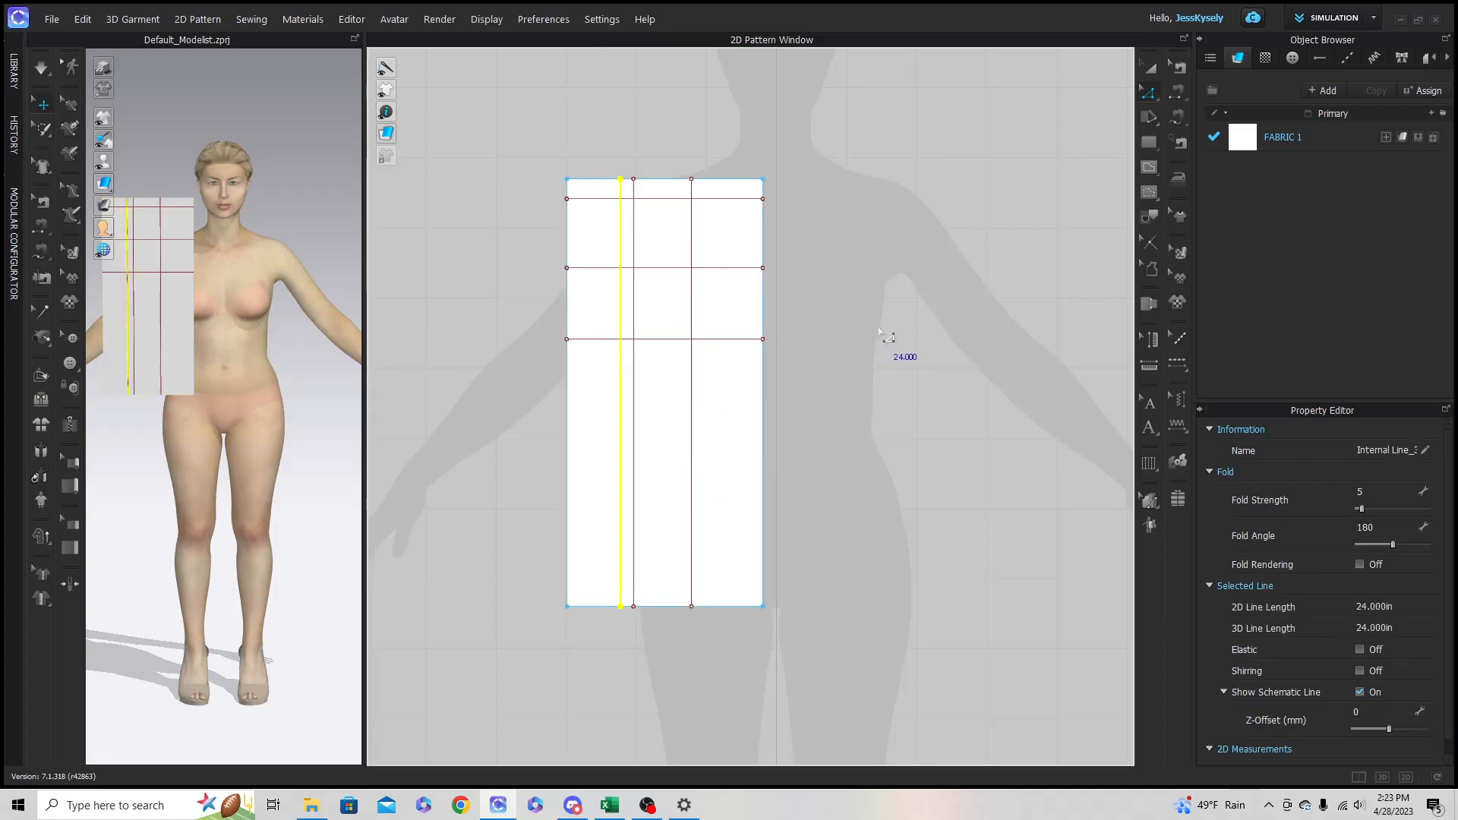
click(886, 346)
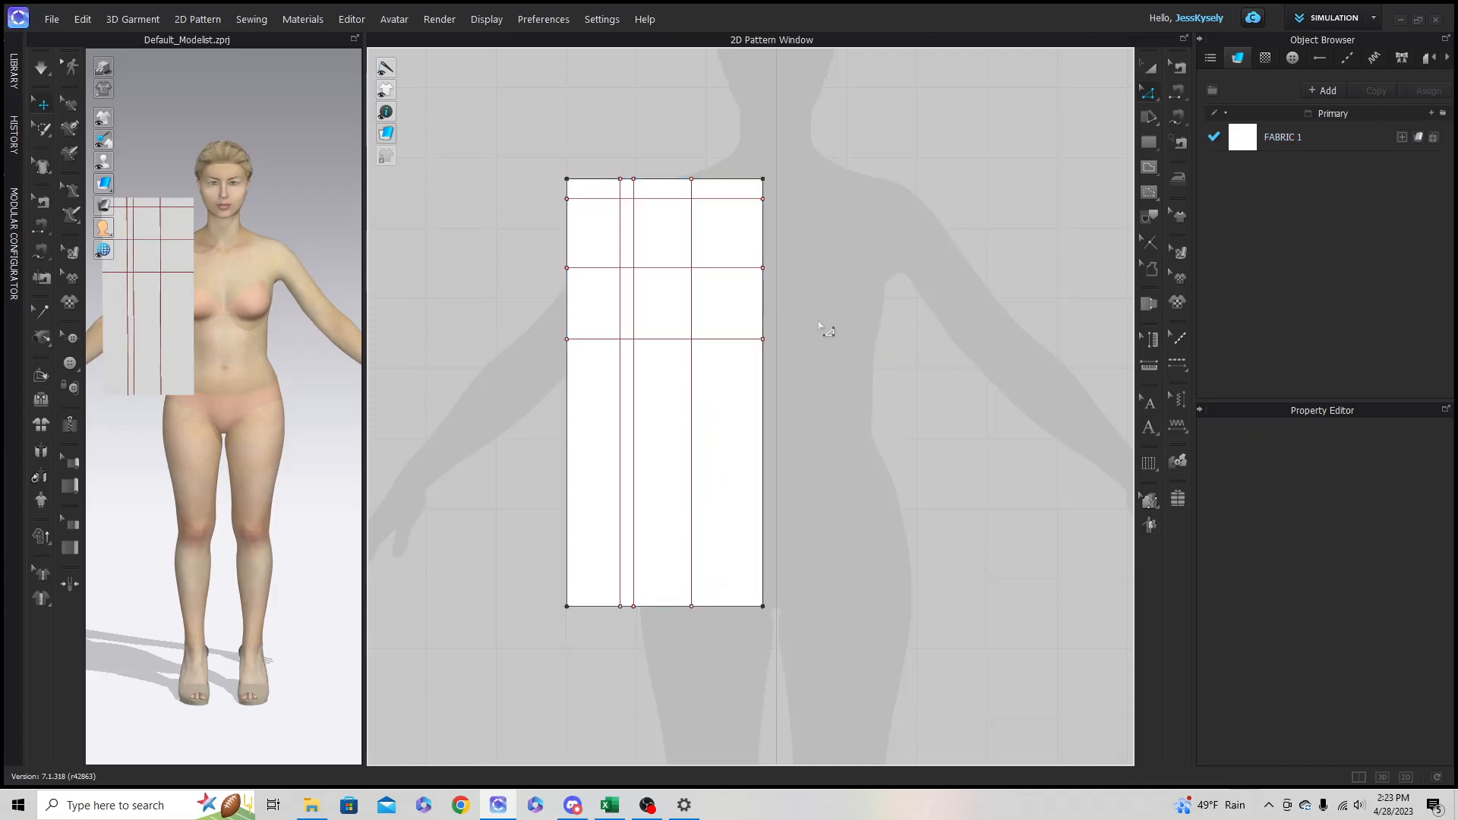
Step: Duplicate the whole rectangle with its internal guide lines and place the copy above the avatar silhouette's head
click(1149, 68)
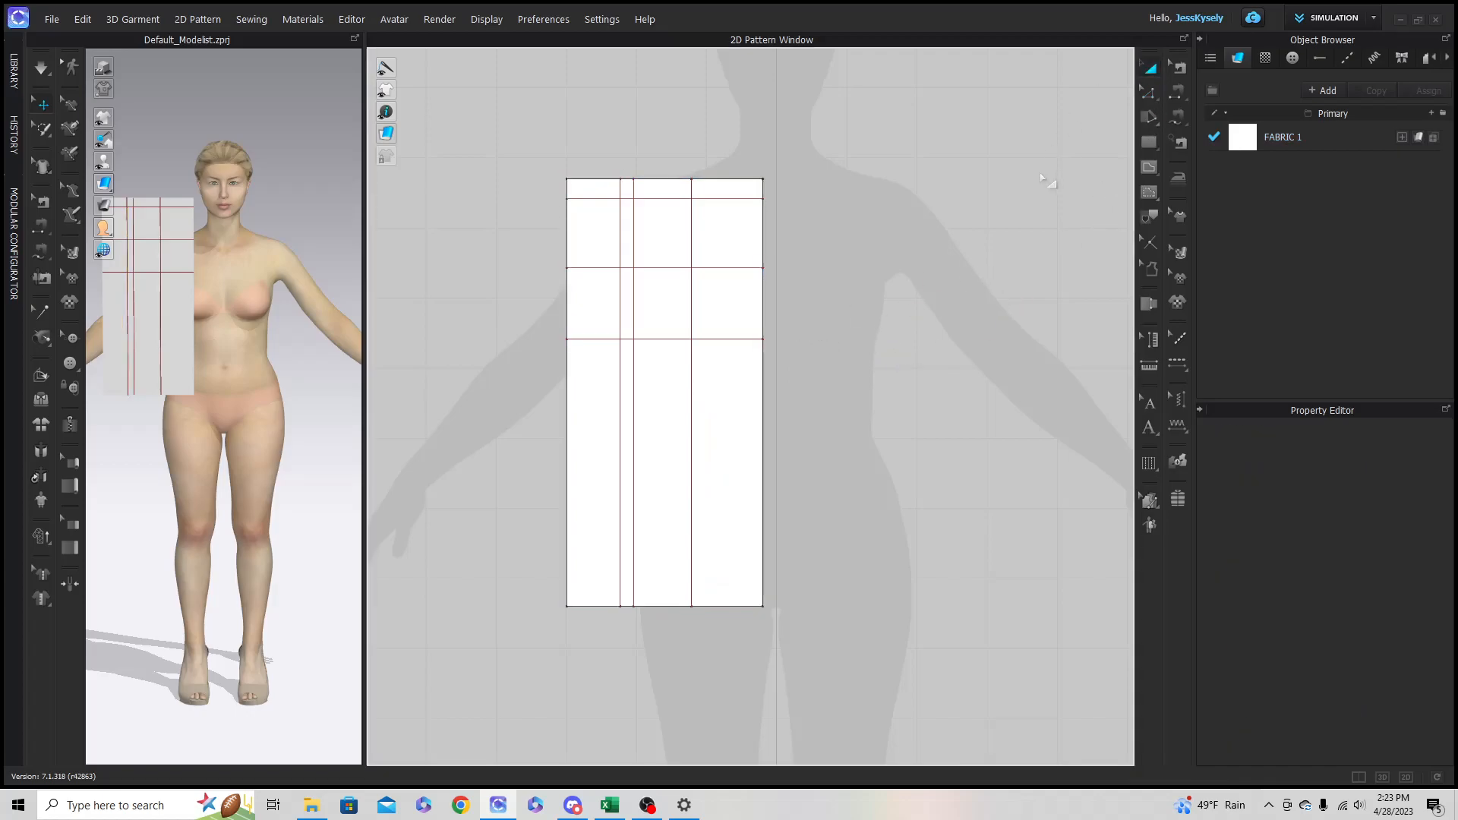
drag(811, 666, 498, 148)
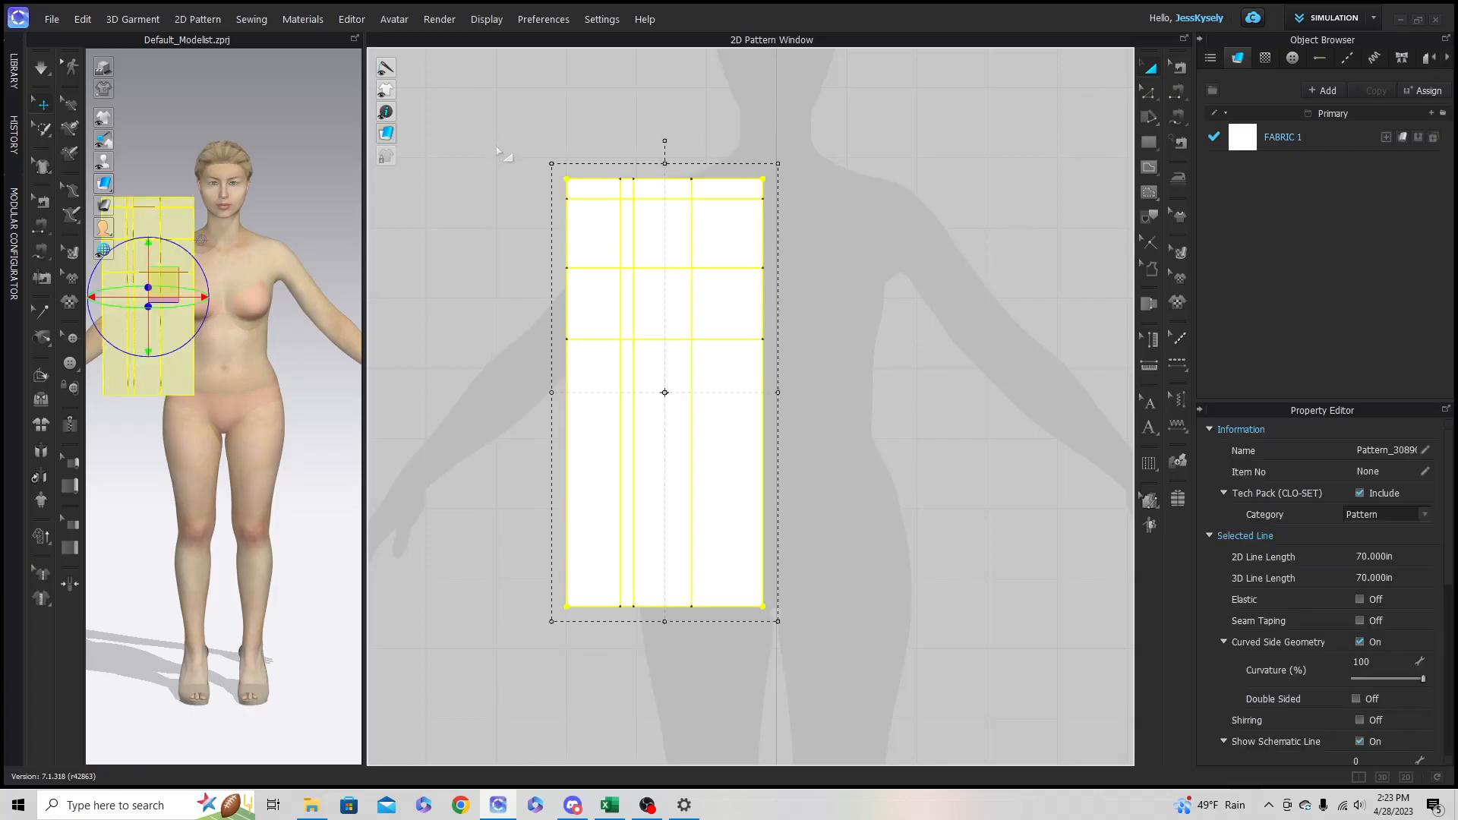
right_click(724, 300)
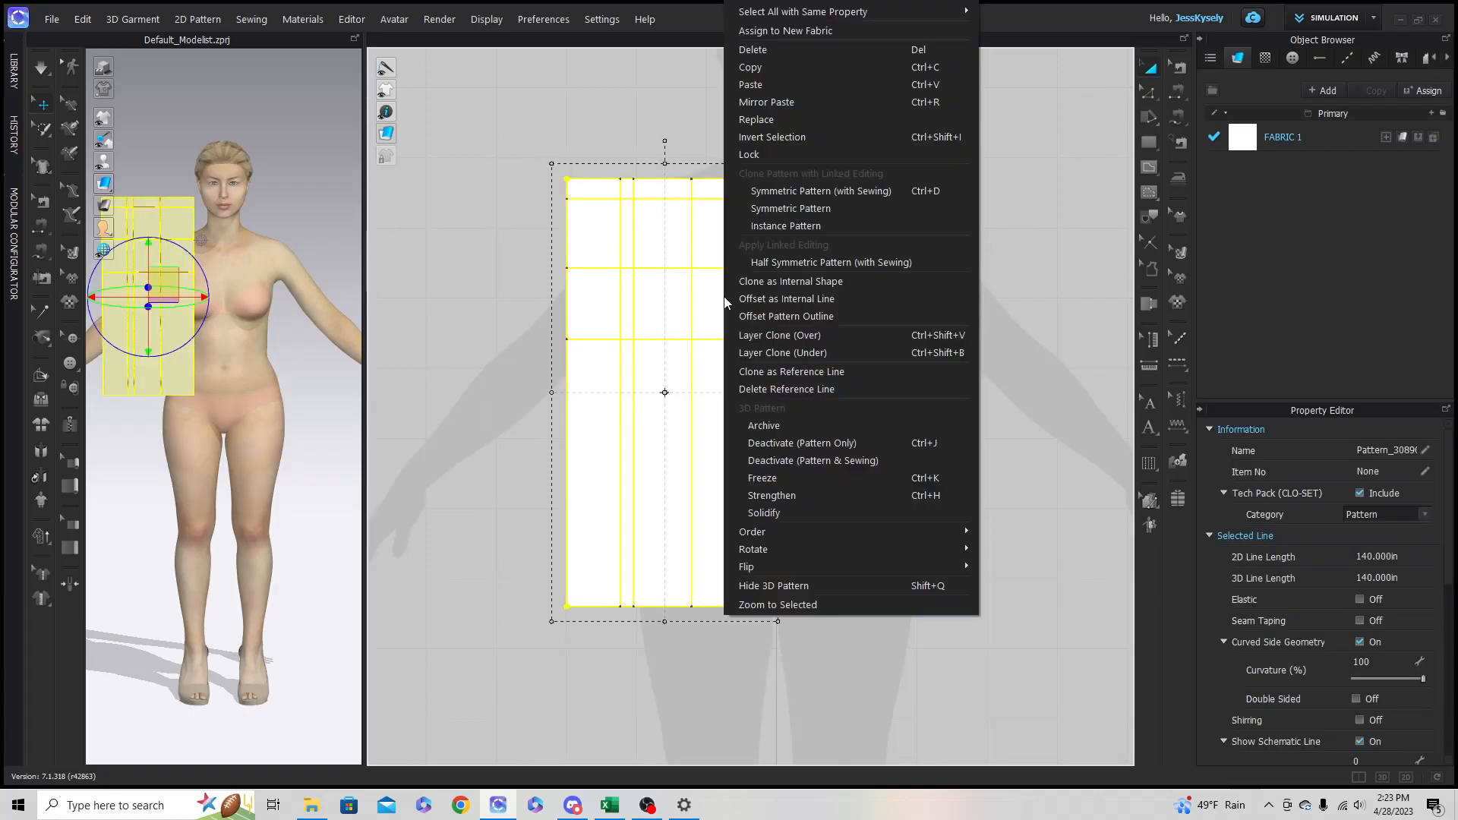
click(778, 82)
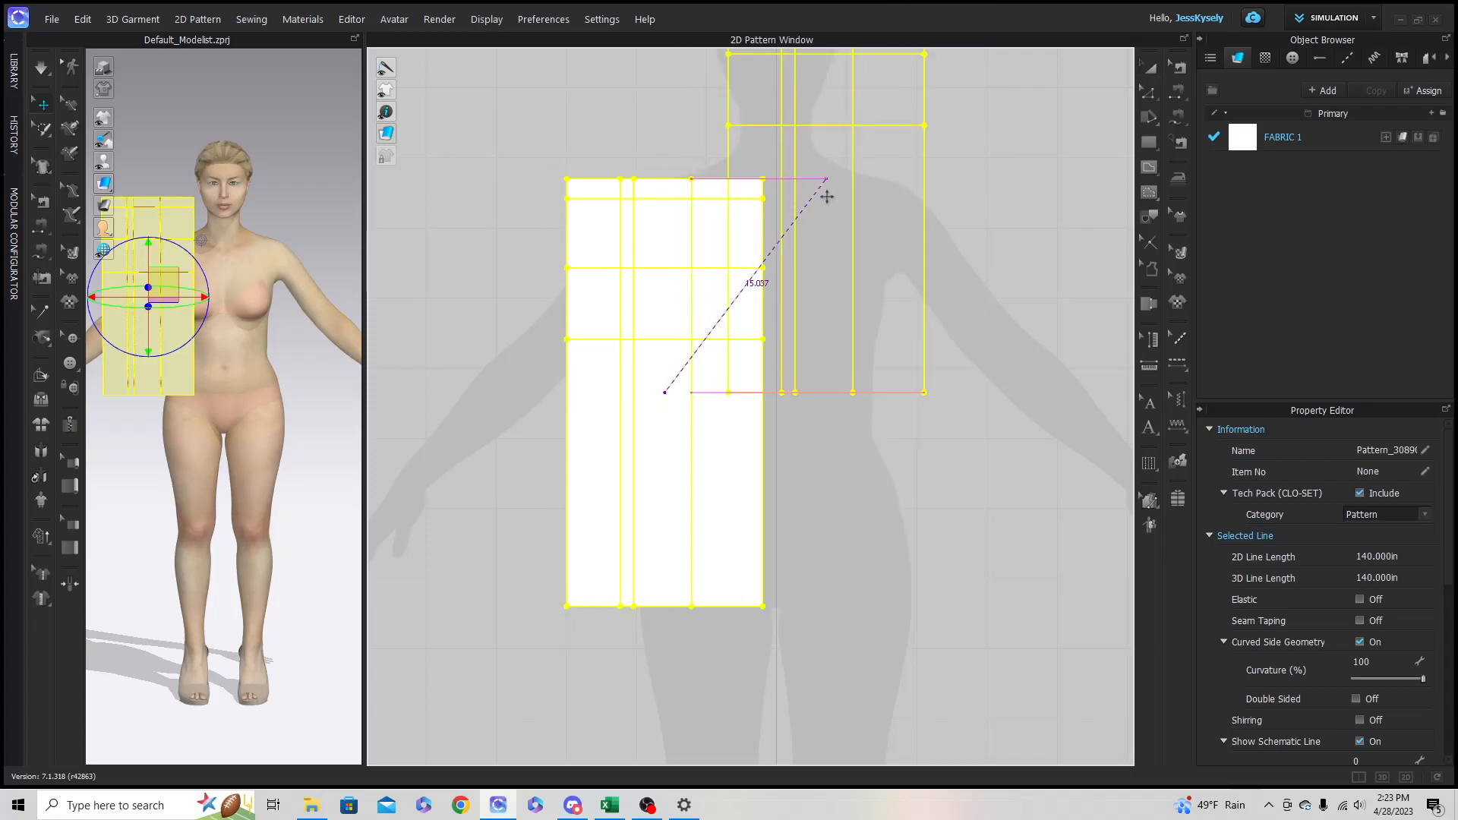
scroll(906, 312, down, 3)
middle_drag(914, 259, 874, 567)
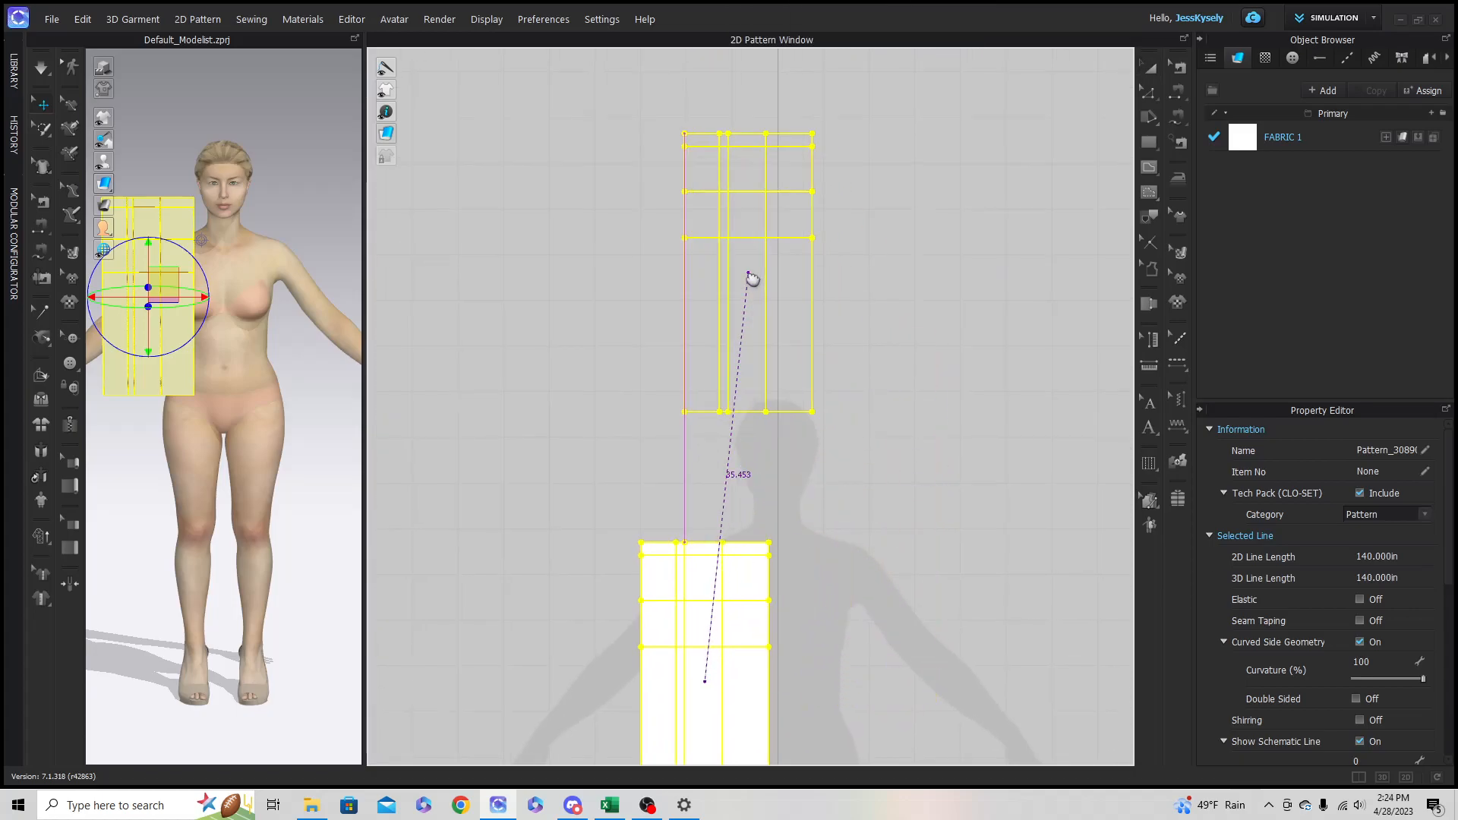
click(690, 238)
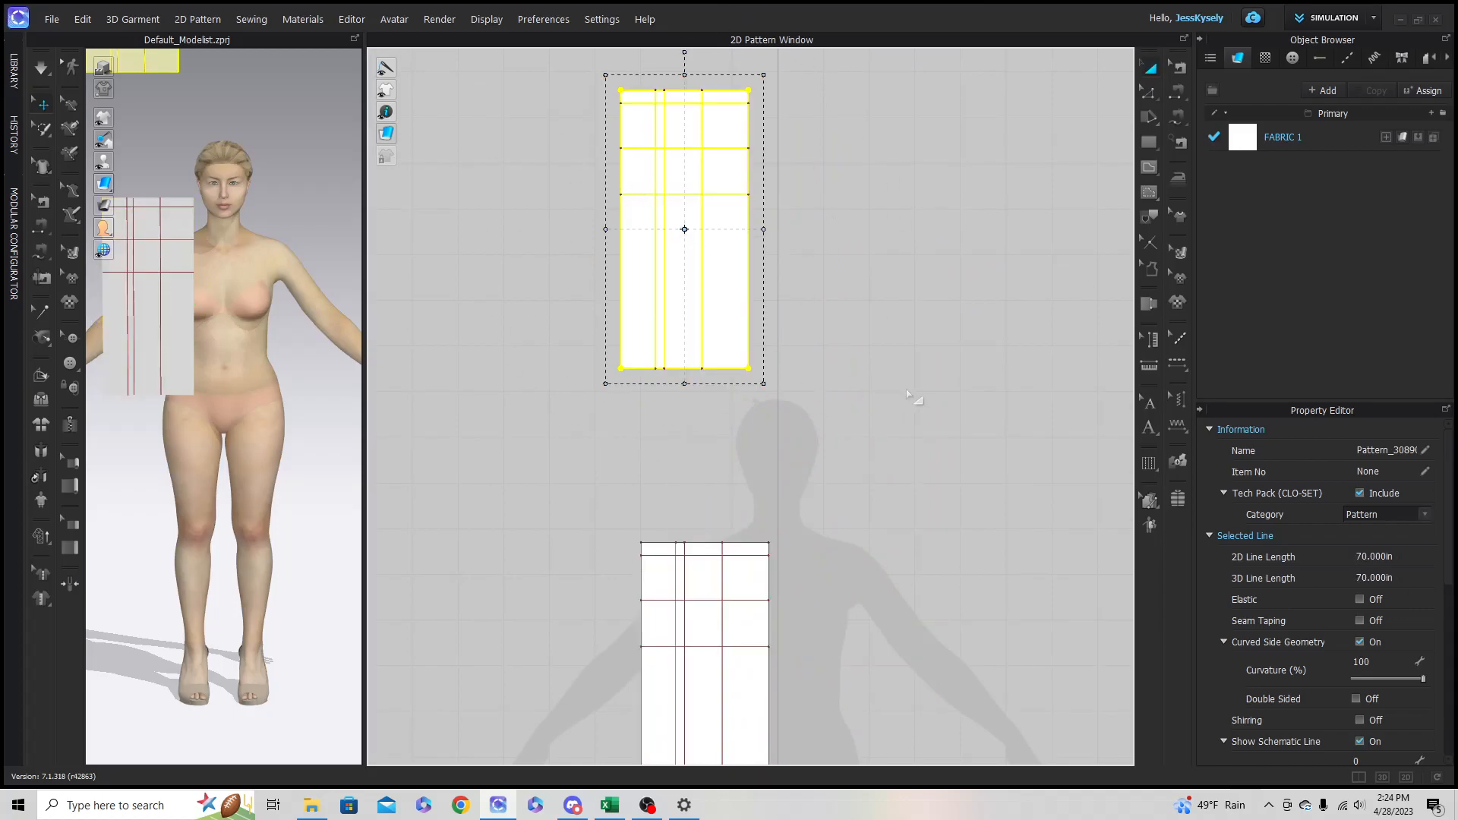
click(935, 509)
Step: Draw an internal polyline from the centre-front neck depth point through the neck and shoulder points to the side edge at armhole depth
middle_drag(869, 684, 849, 437)
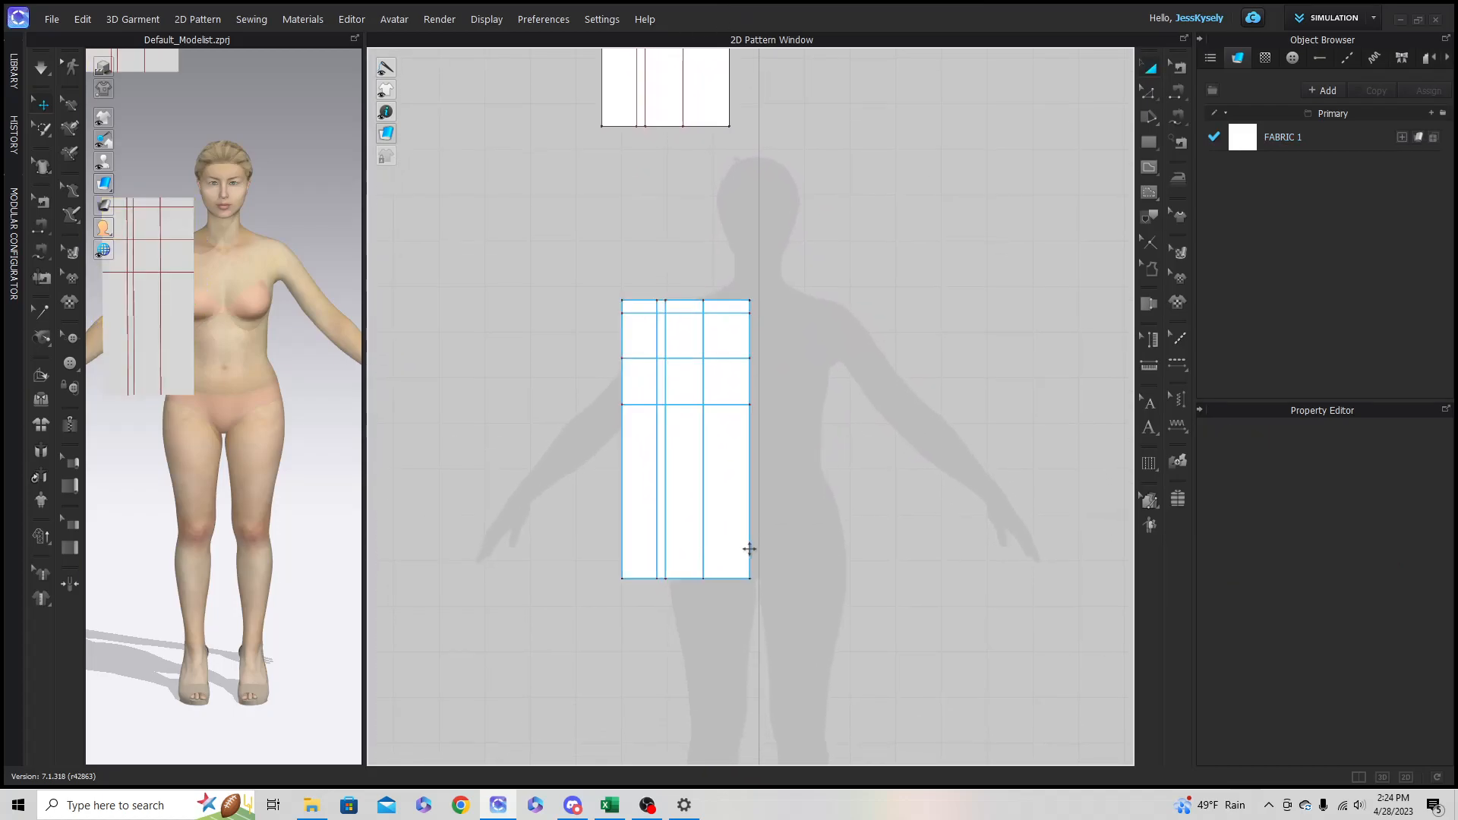
scroll(751, 546, up, 3)
scroll(820, 352, up, 1)
middle_drag(820, 351, 843, 416)
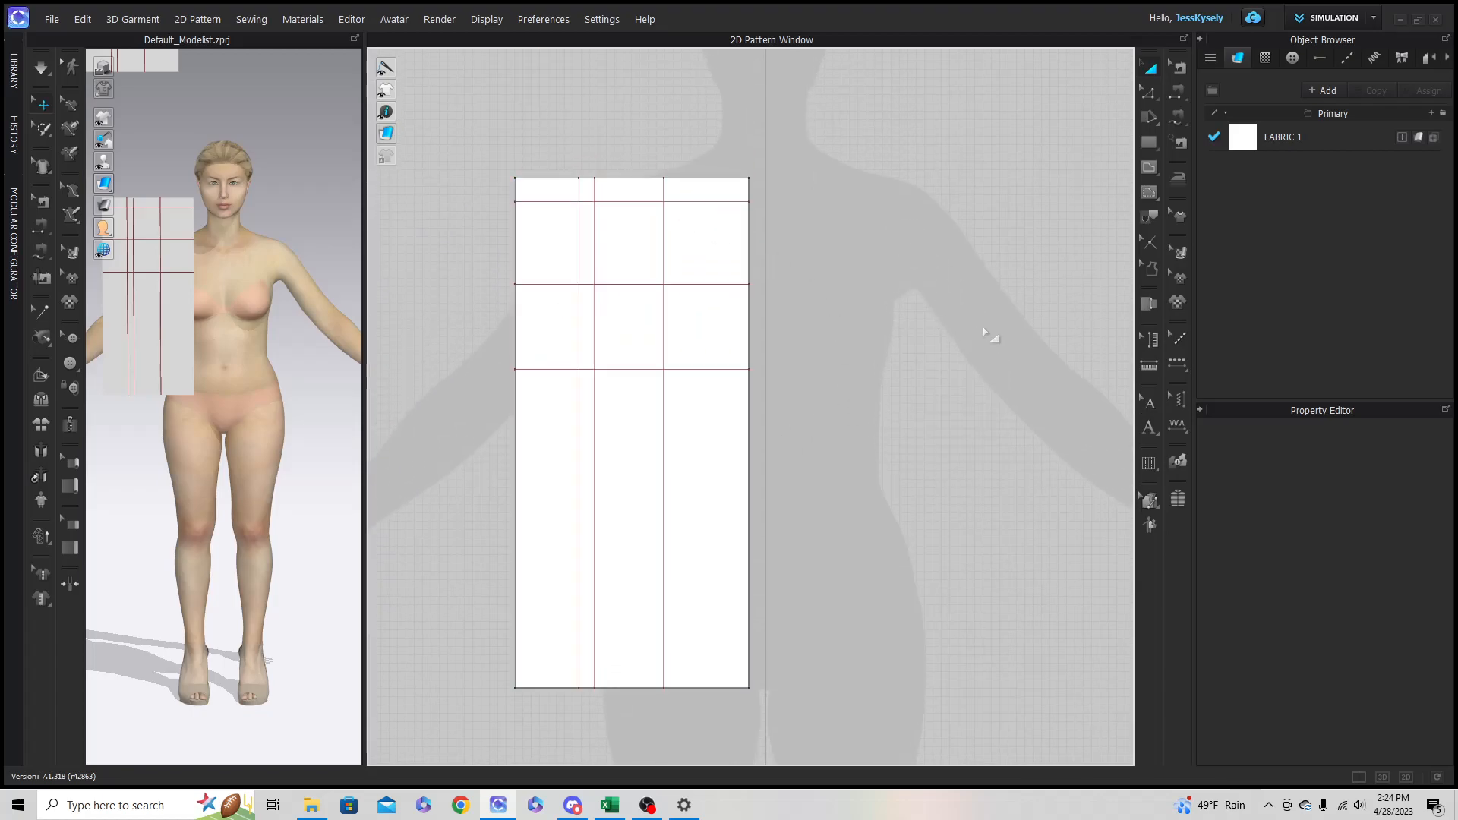
click(1152, 168)
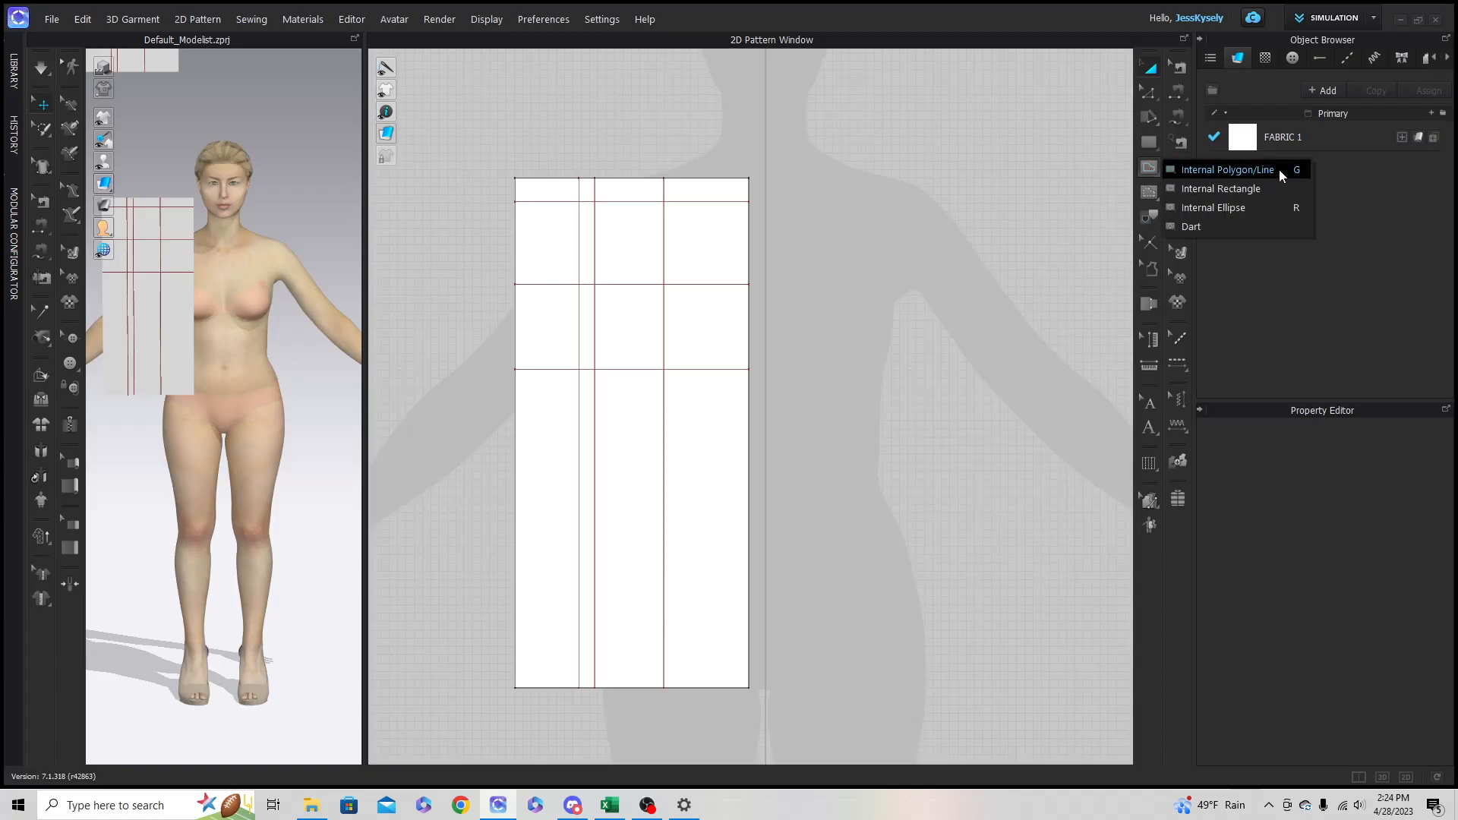
click(1251, 169)
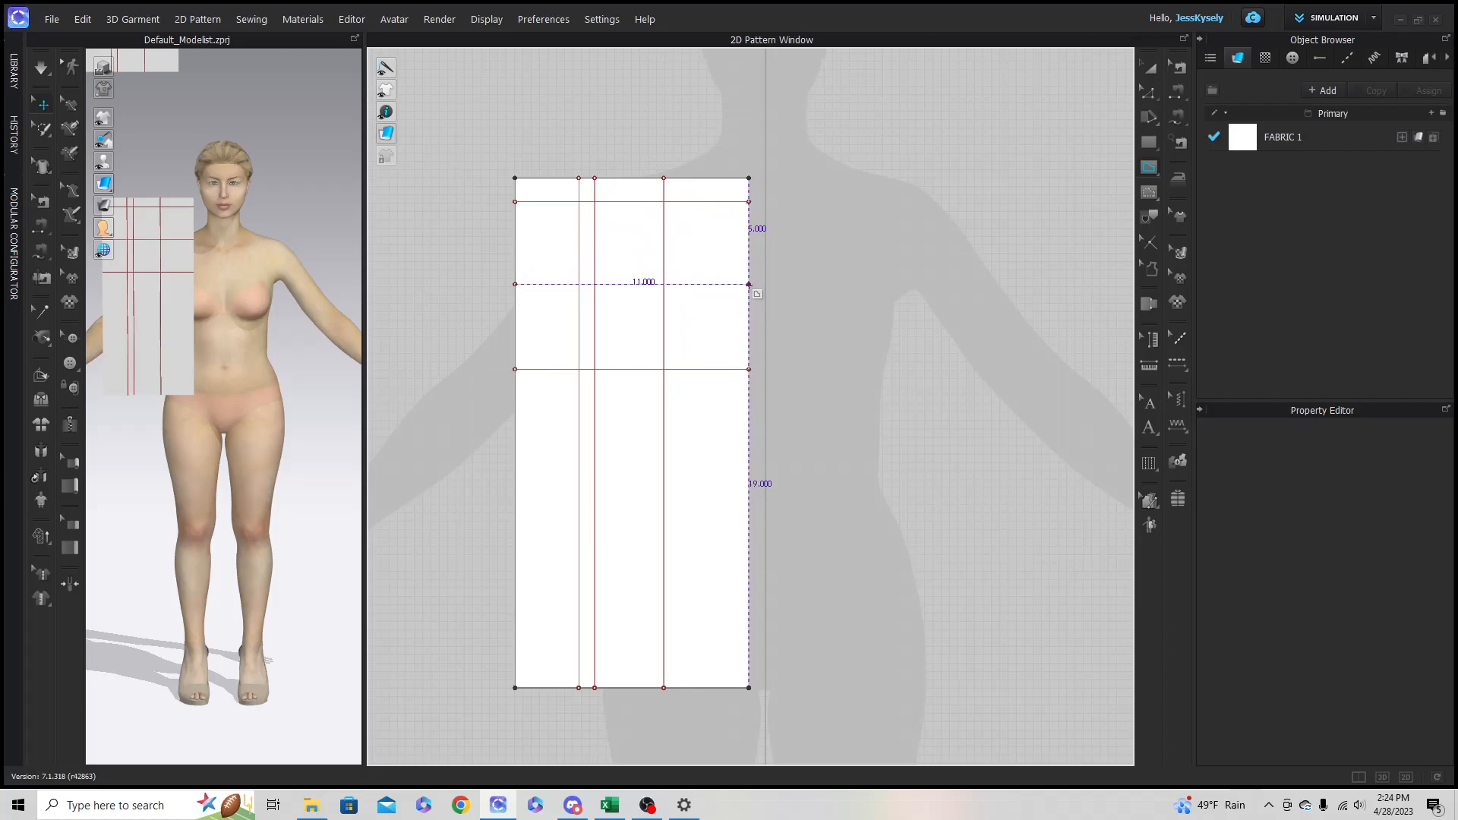
click(749, 284)
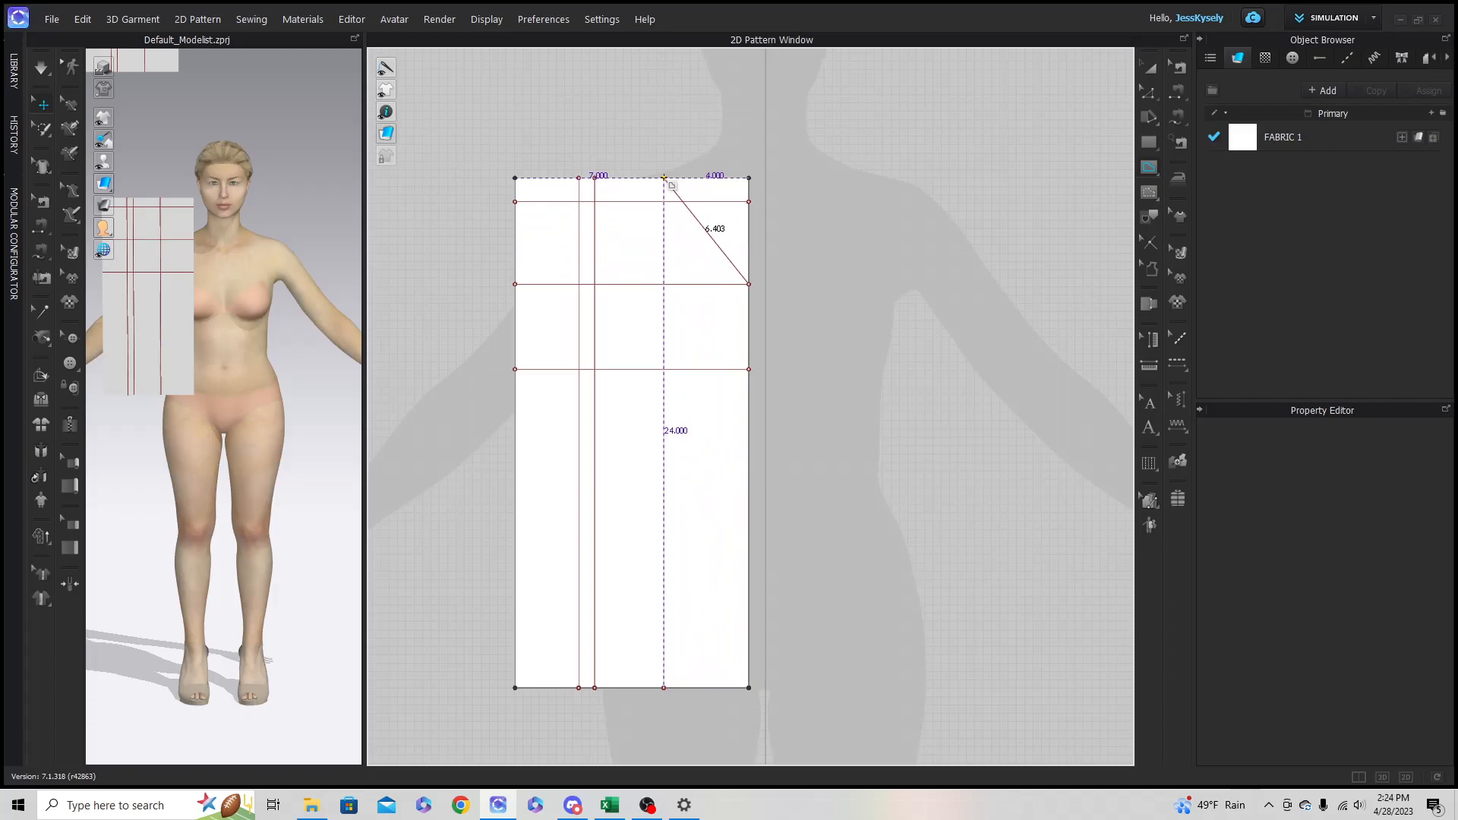
click(664, 177)
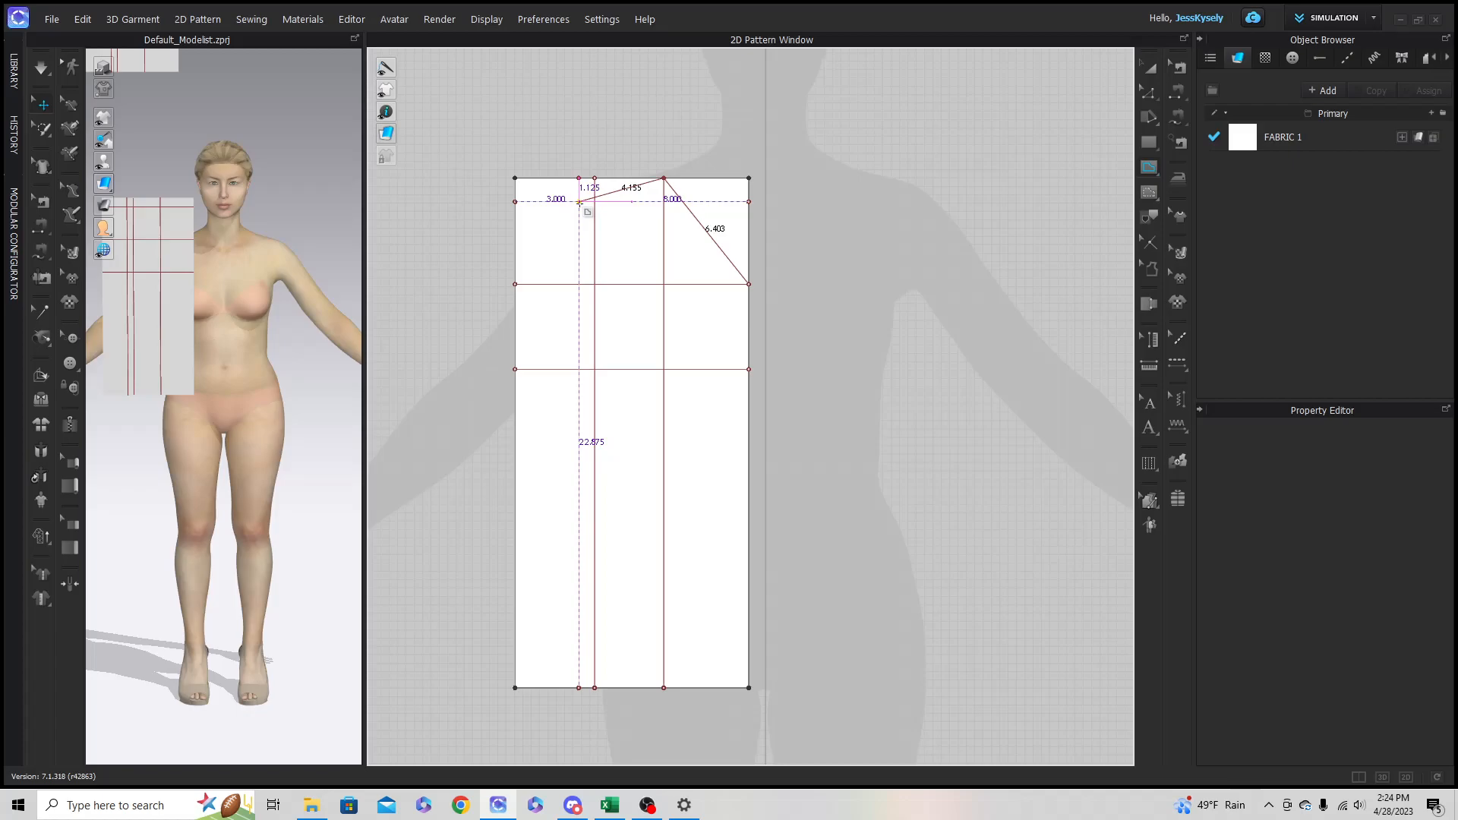
click(580, 201)
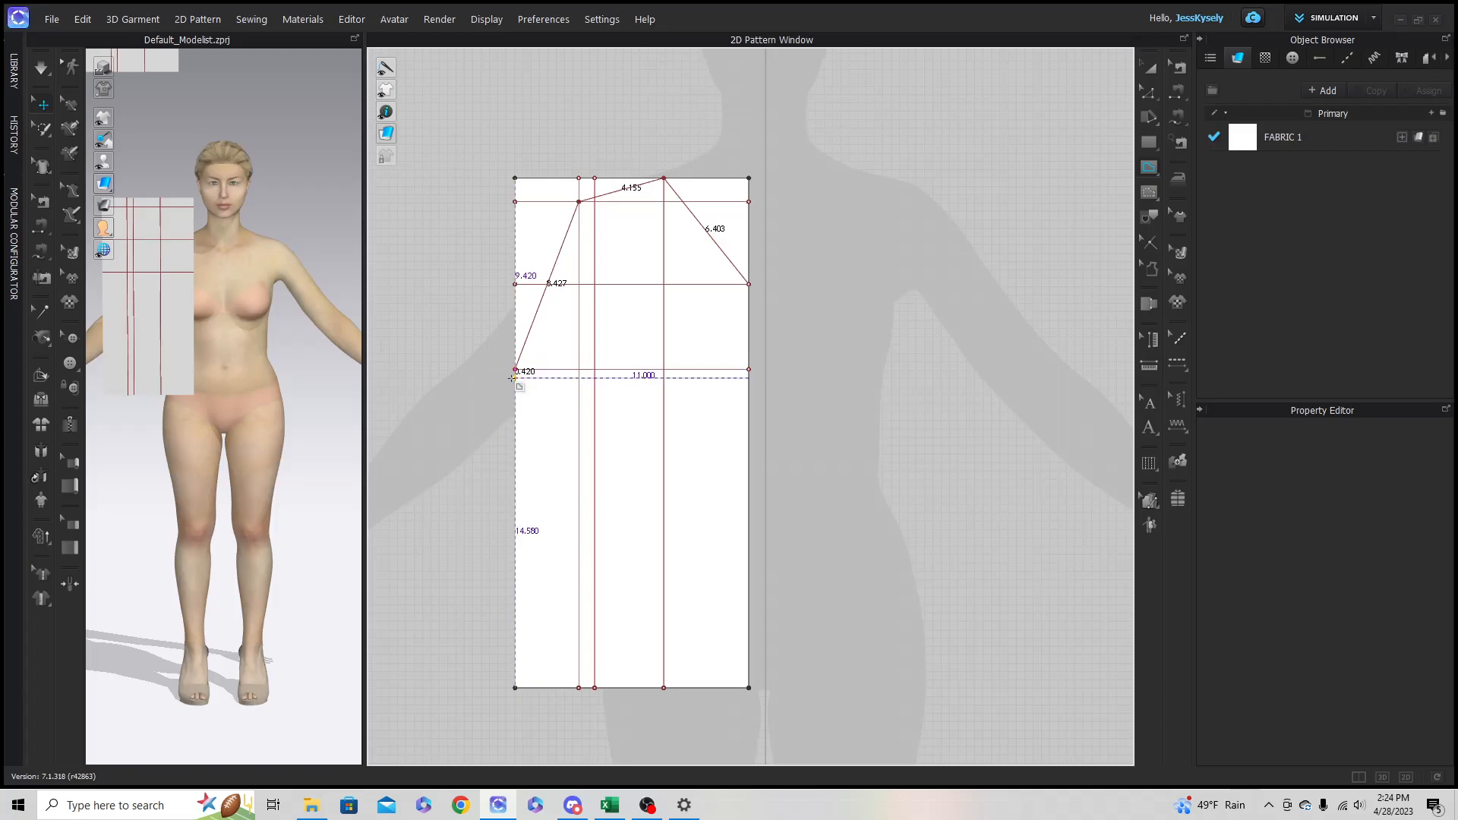
double_click(516, 369)
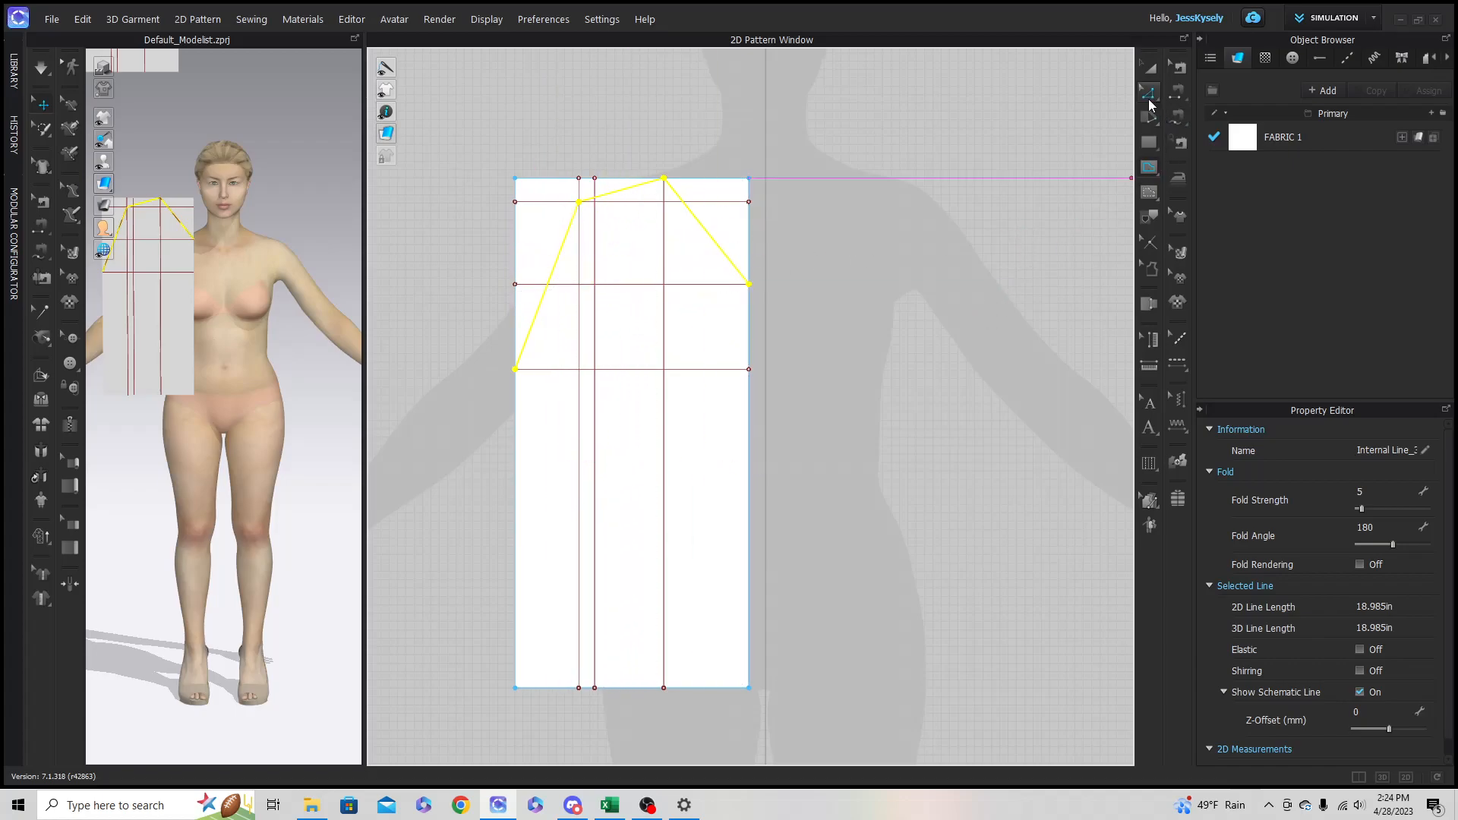
Step: Bend the slanted neck segment into a concave neckline curve about 7.1 in long with Edit Curvature
click(1148, 92)
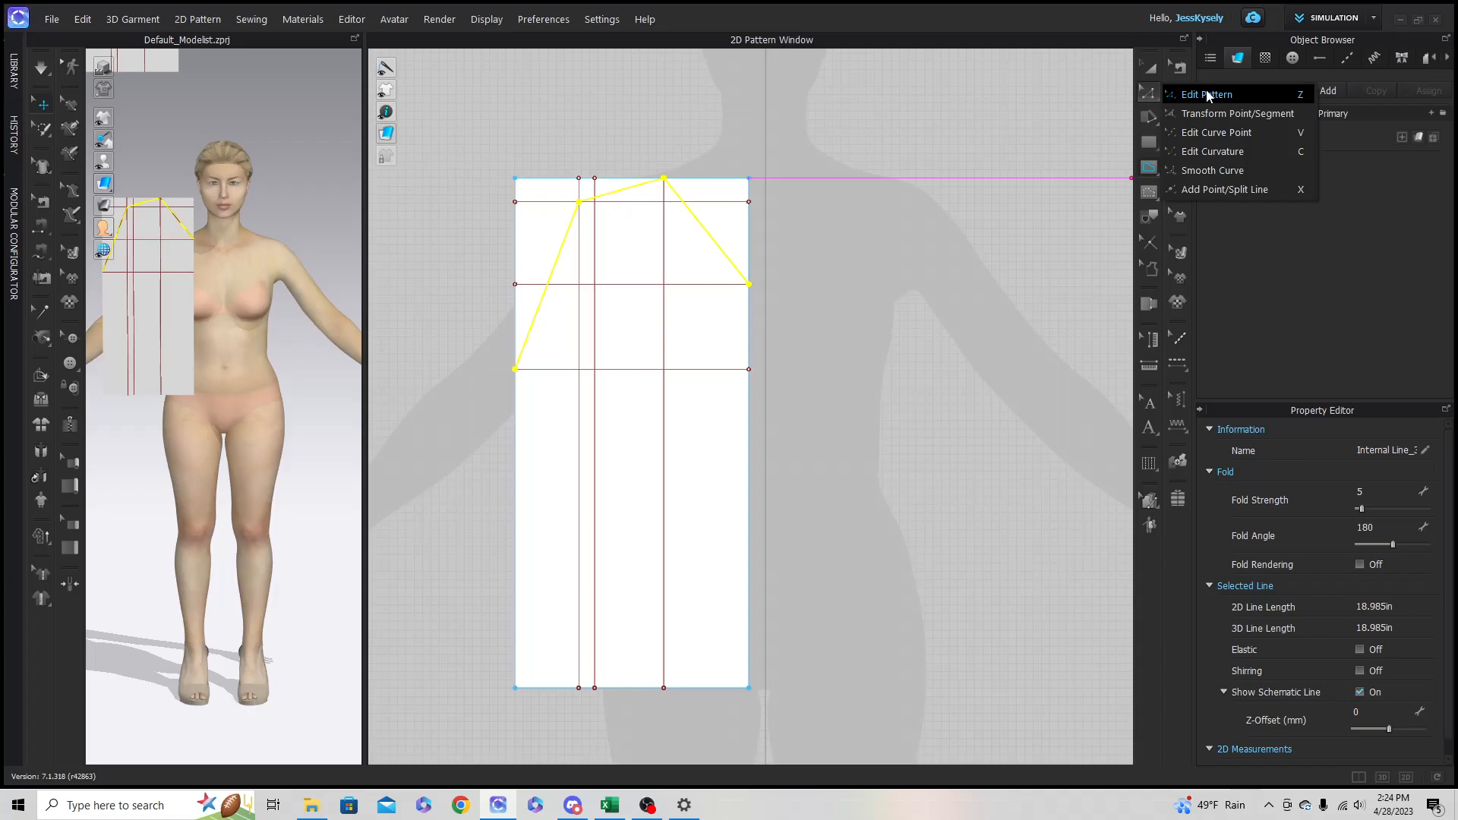
click(1256, 152)
scroll(669, 258, up, 5)
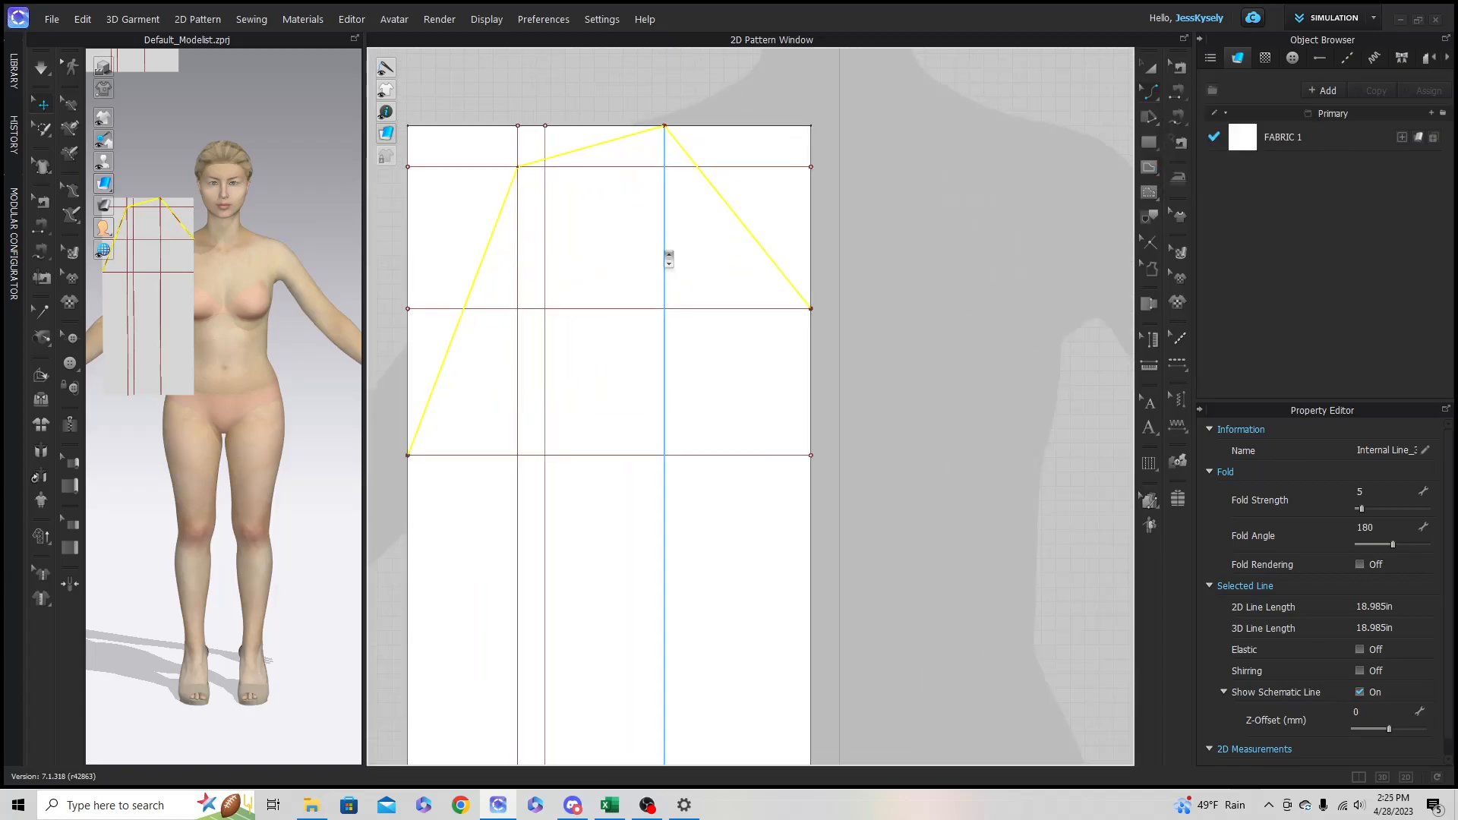
drag(769, 215, 718, 272)
scroll(874, 365, up, 4)
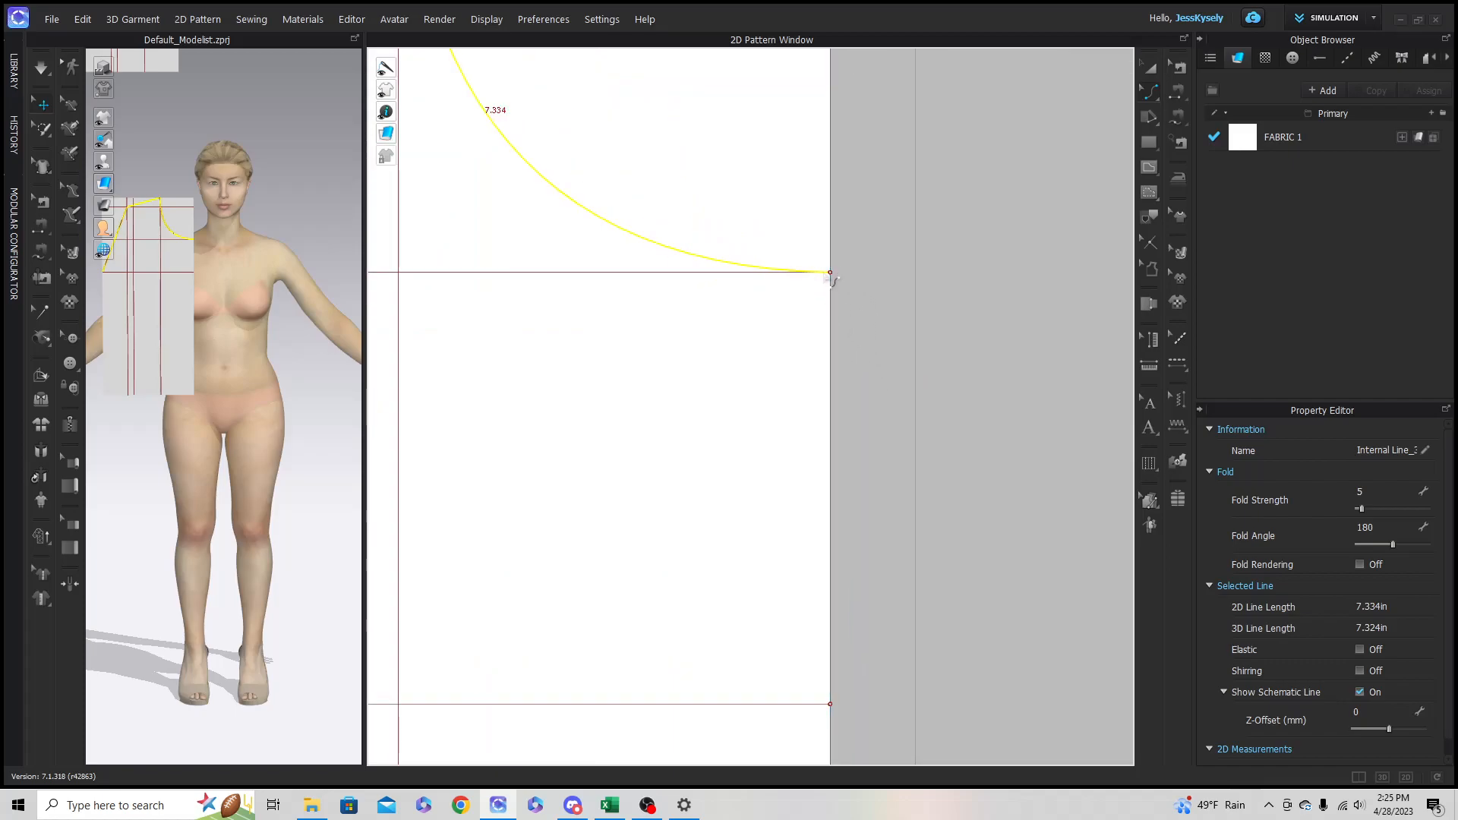
right_drag(762, 188, 886, 447)
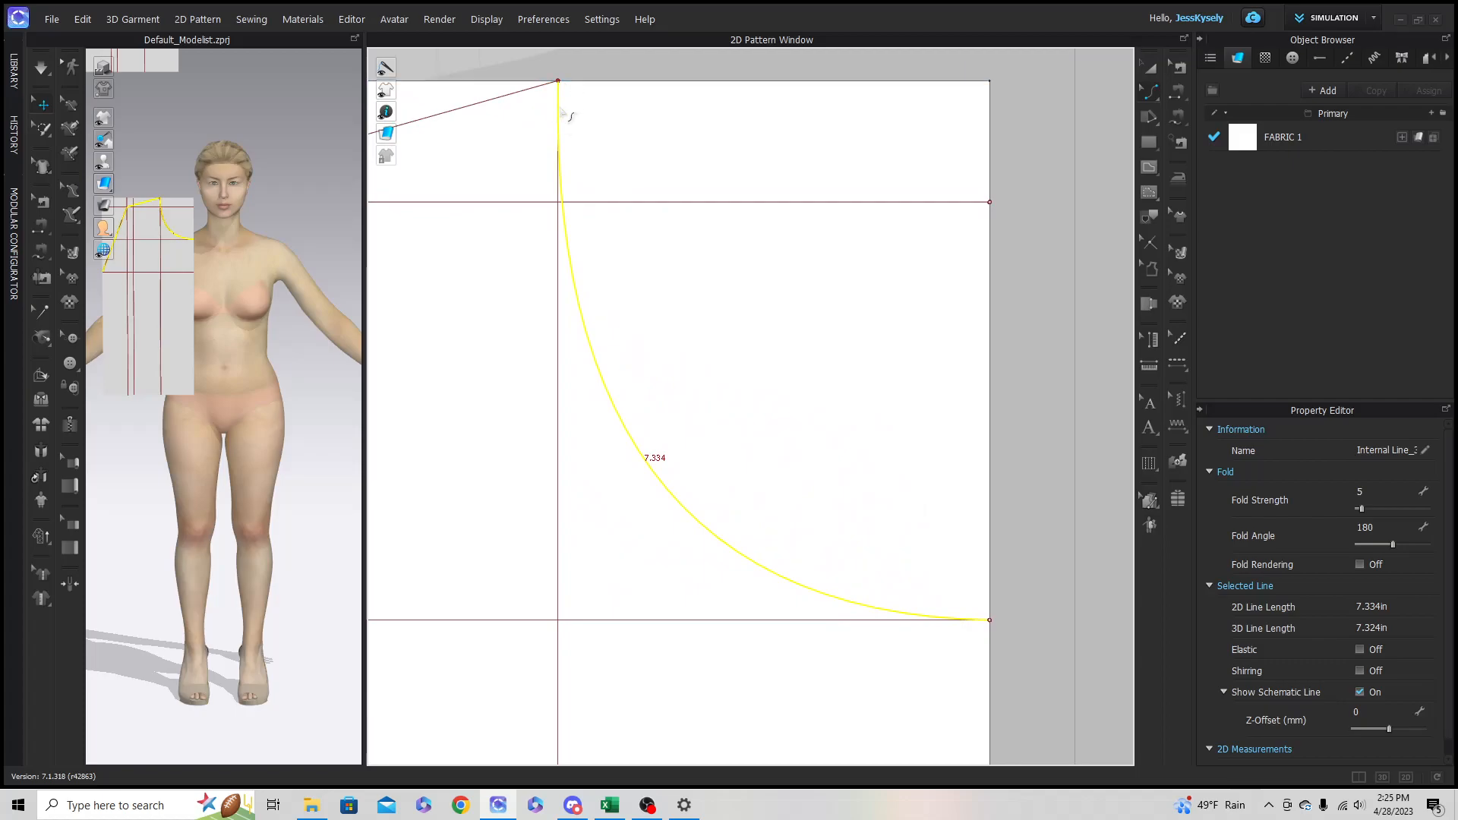
mouse_move(560, 117)
mouse_down()
mouse_move(595, 115)
mouse_move(576, 124)
mouse_up()
scroll(566, 225, down, 3)
Step: Bend the slanted armhole segment inward to the across-front guide line as a curve about 10.24 in long
right_drag(590, 297, 858, 262)
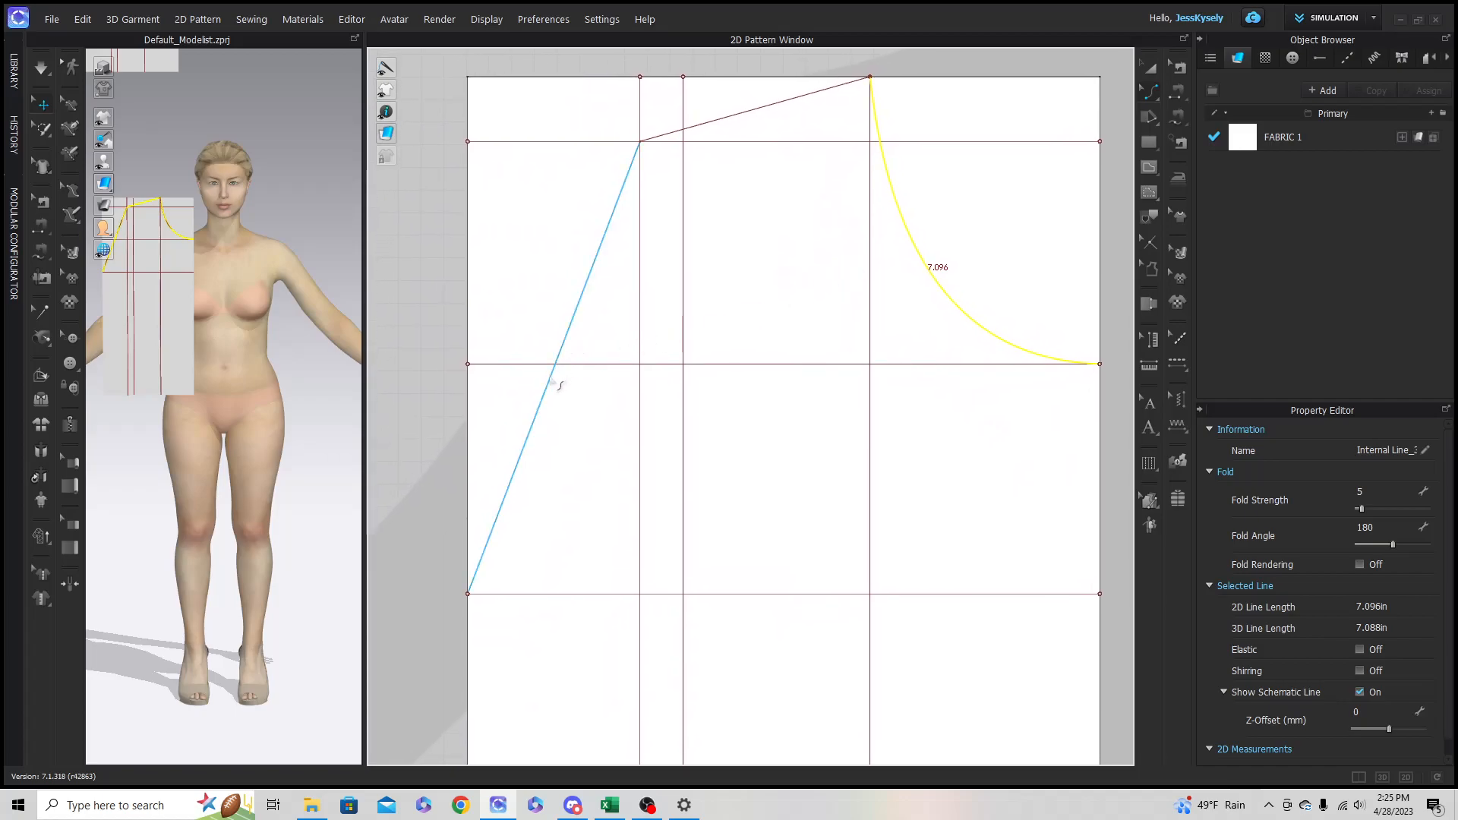
drag(558, 386, 663, 489)
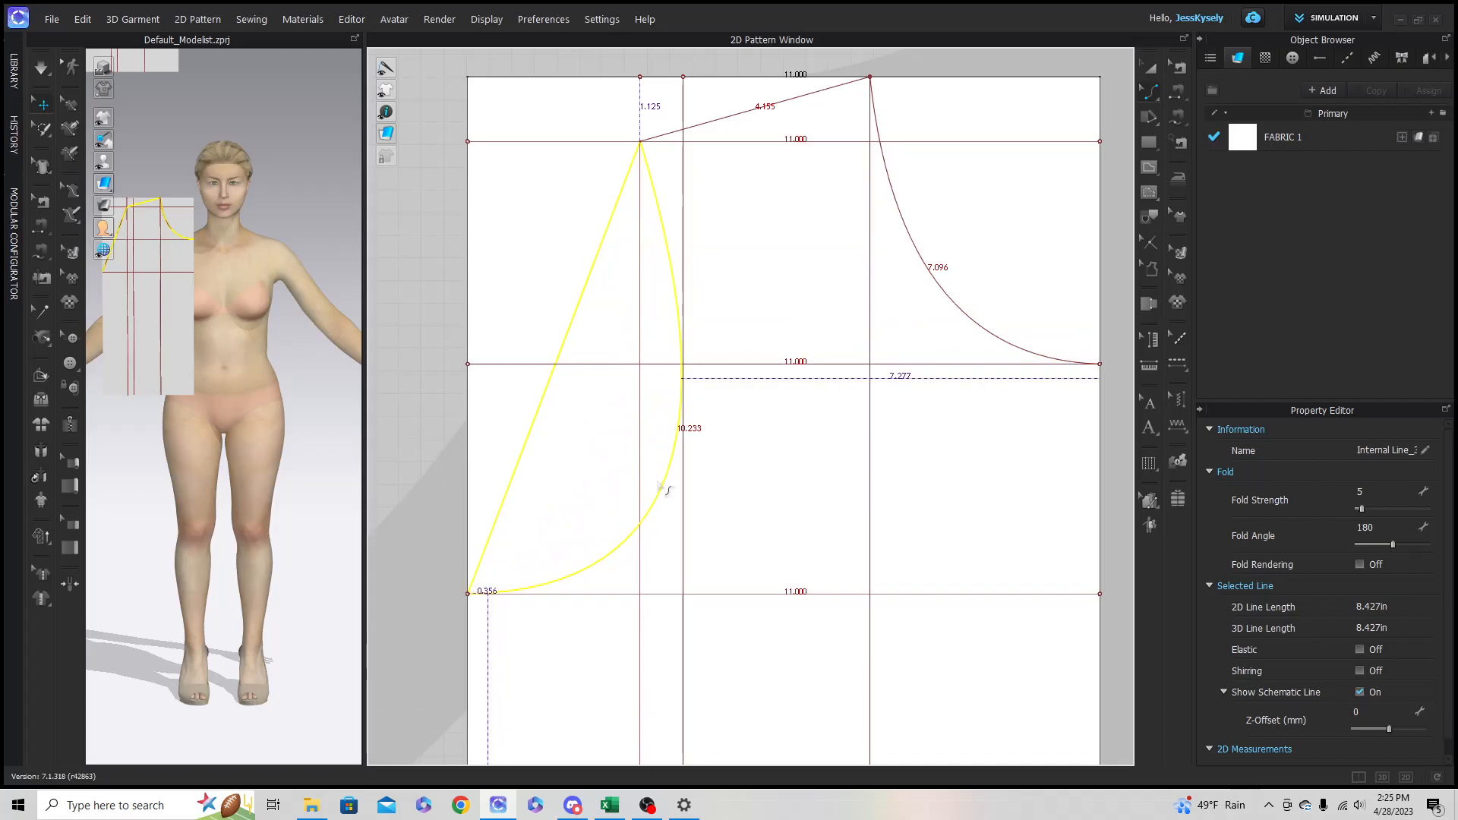
drag(662, 489, 662, 486)
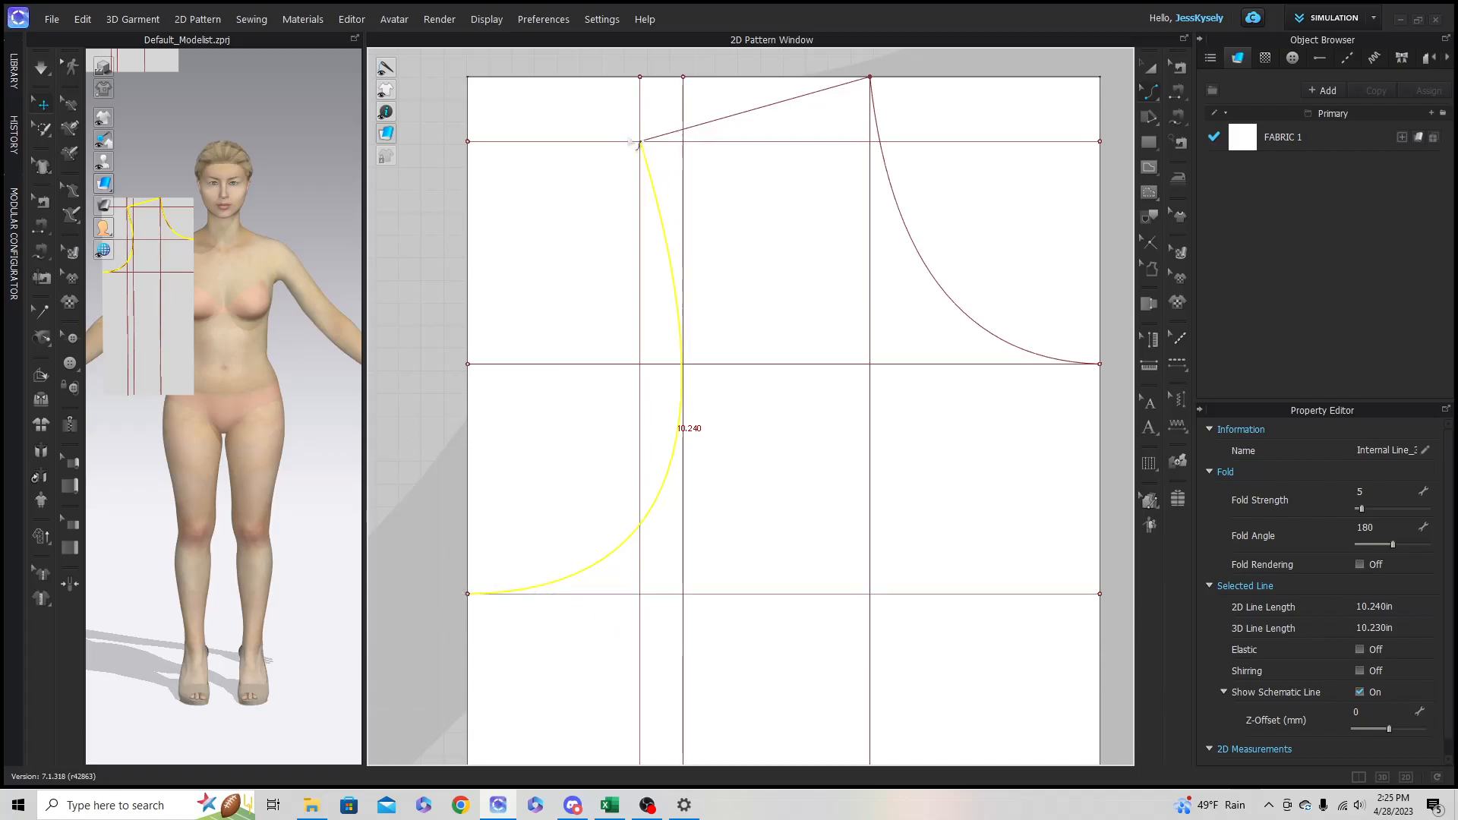
scroll(970, 527, down, 3)
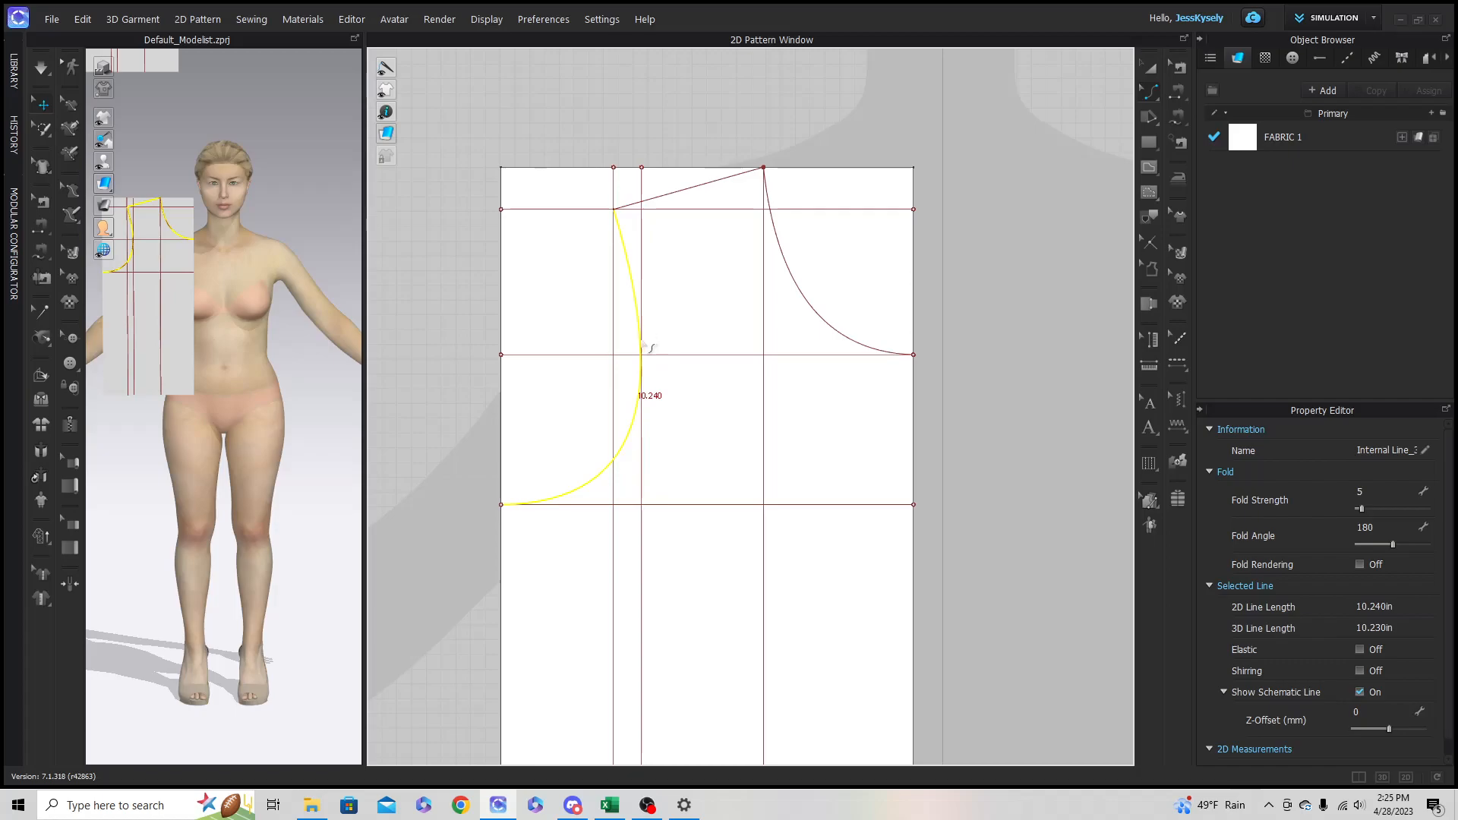
Step: Offset the rectangle's upper edge inward by 5 in as an internal line to mark the across-front level
click(1145, 89)
click(1166, 94)
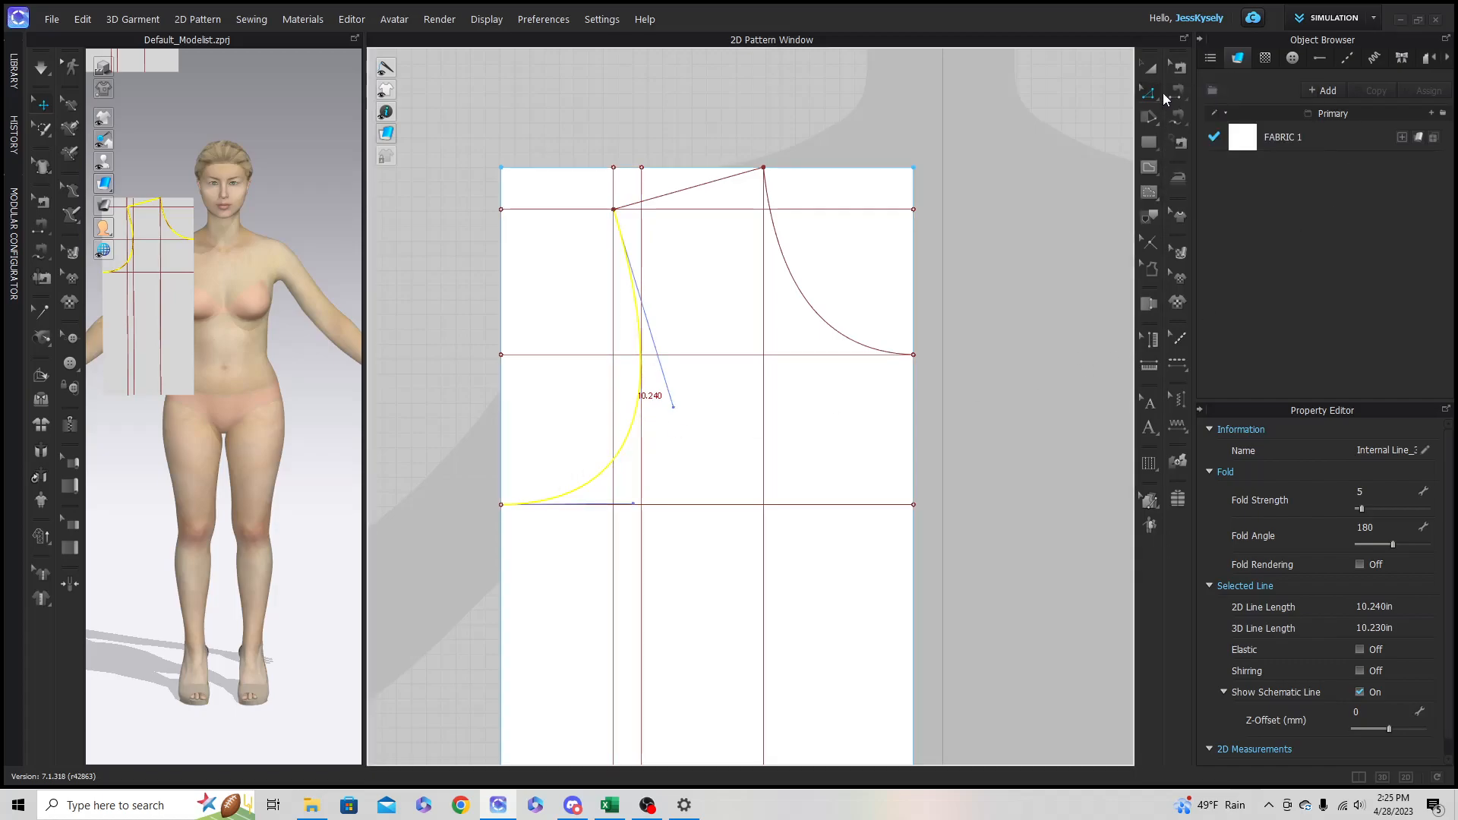
click(588, 168)
right_click(586, 169)
click(650, 349)
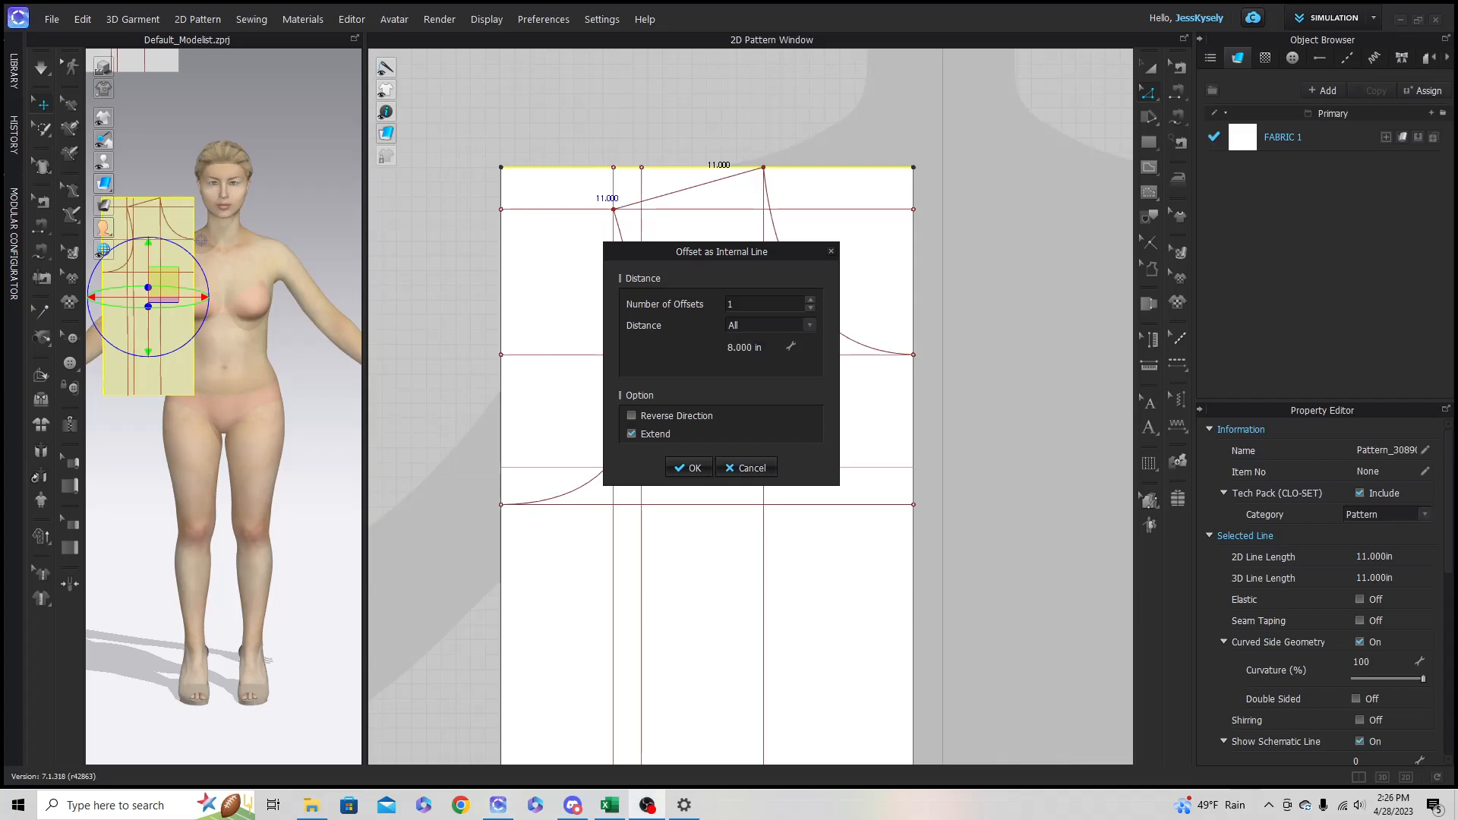
click(740, 350)
click(740, 348)
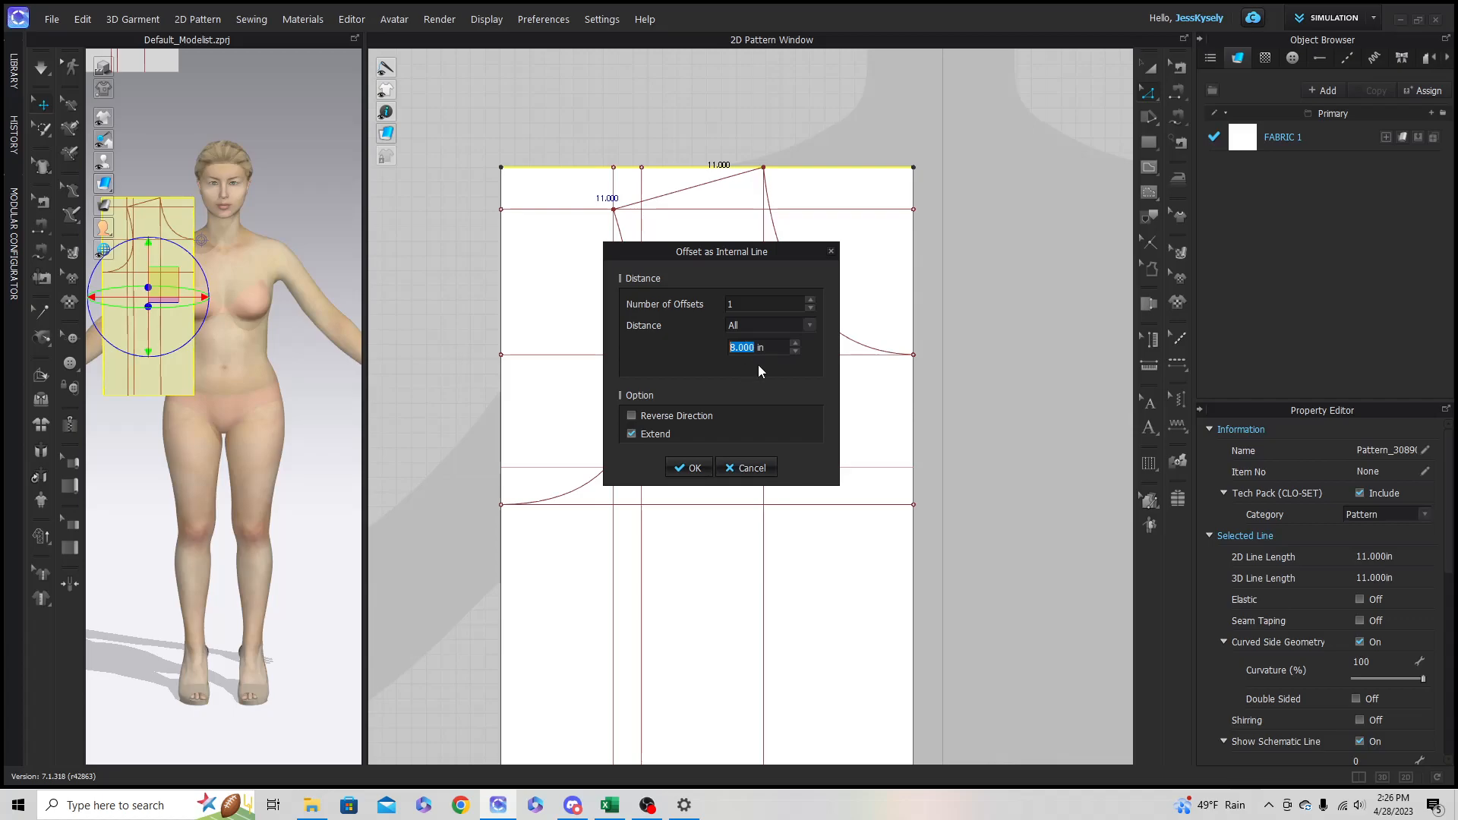
text(5)
click(693, 471)
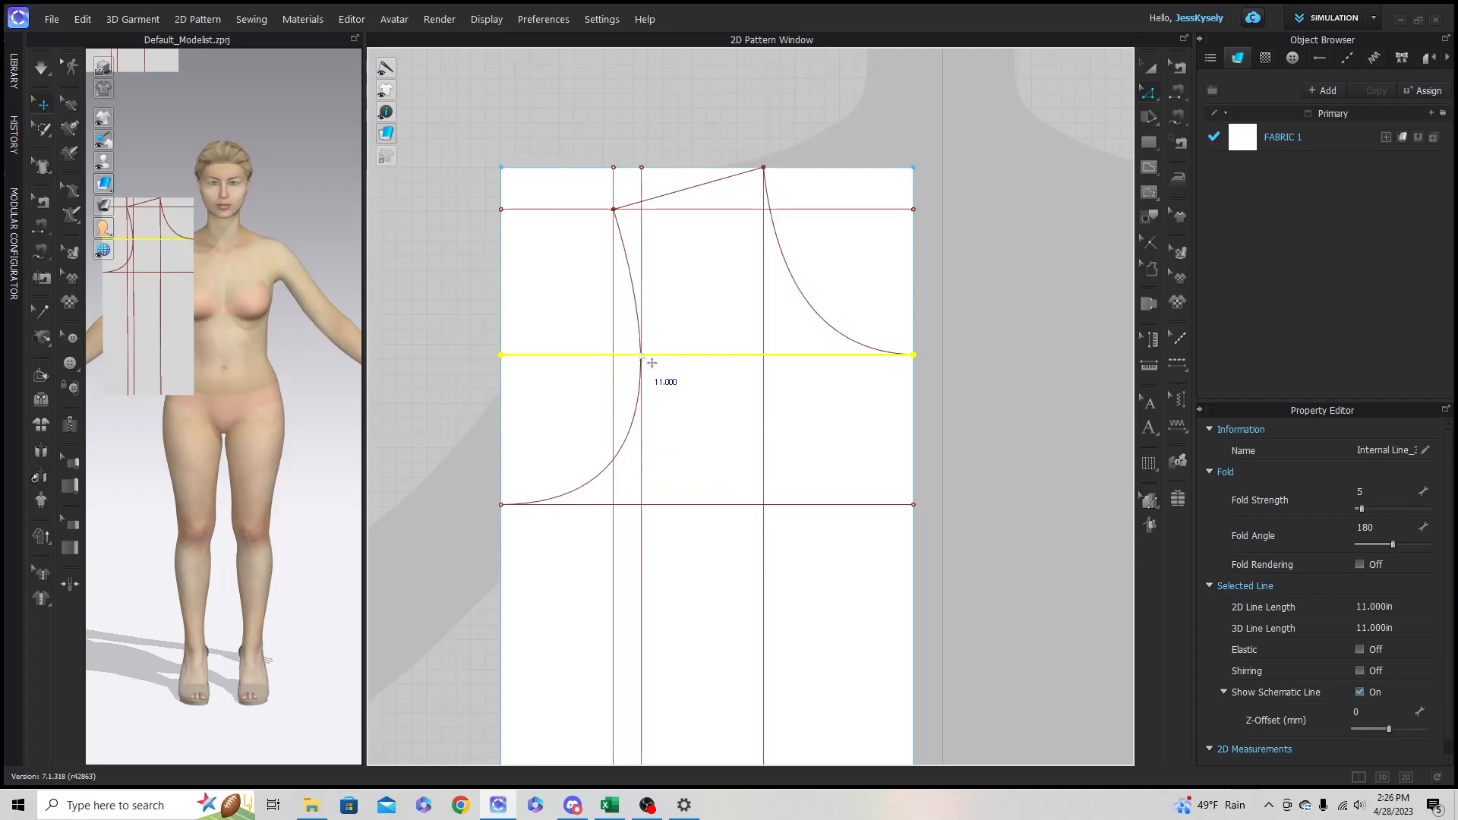
click(1093, 223)
Step: Refine the armhole curve to about 10.27 in so it touches the across-front guide at the 5 in line
scroll(709, 374, up, 3)
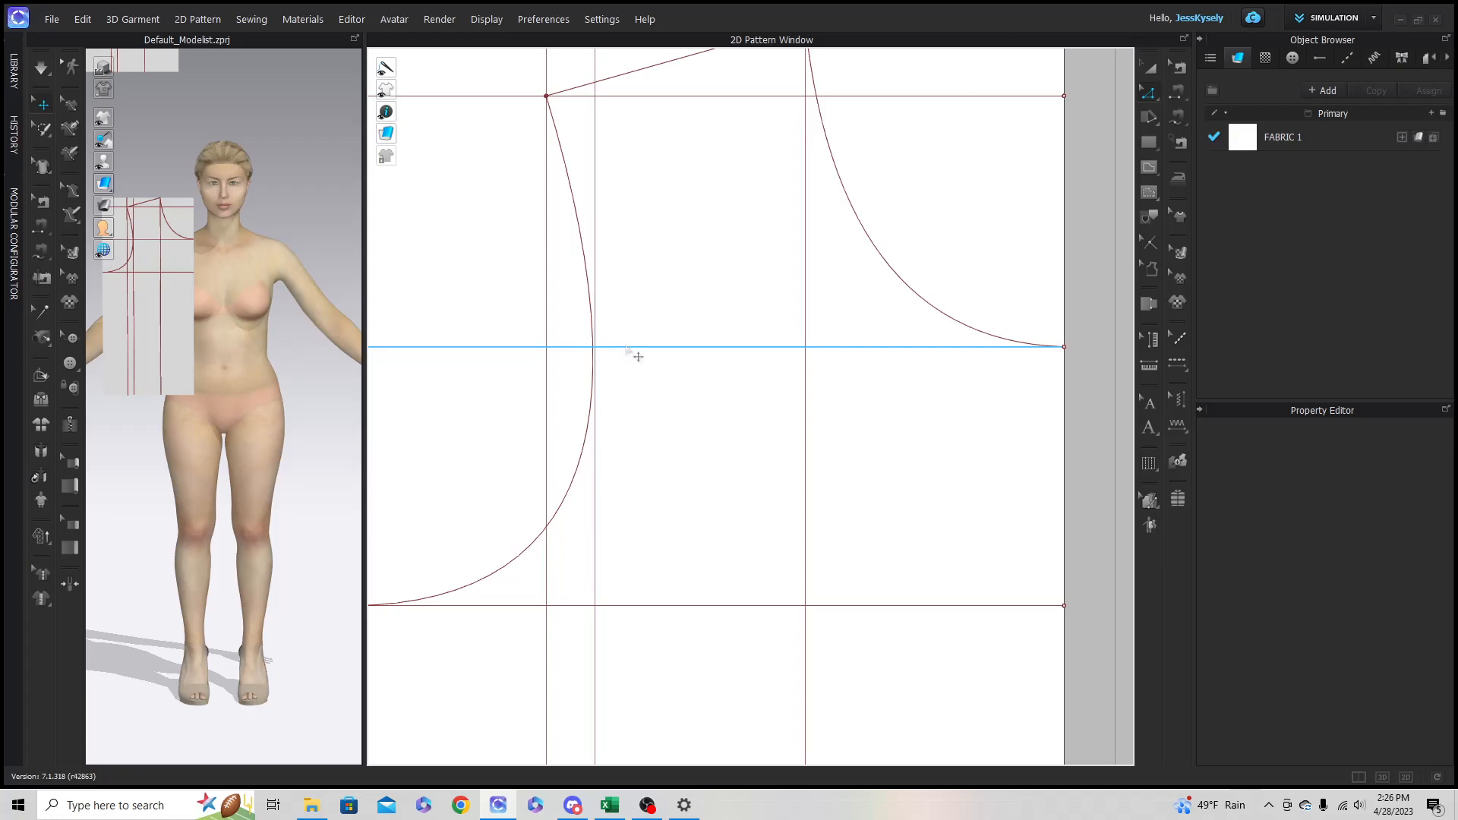
click(1148, 92)
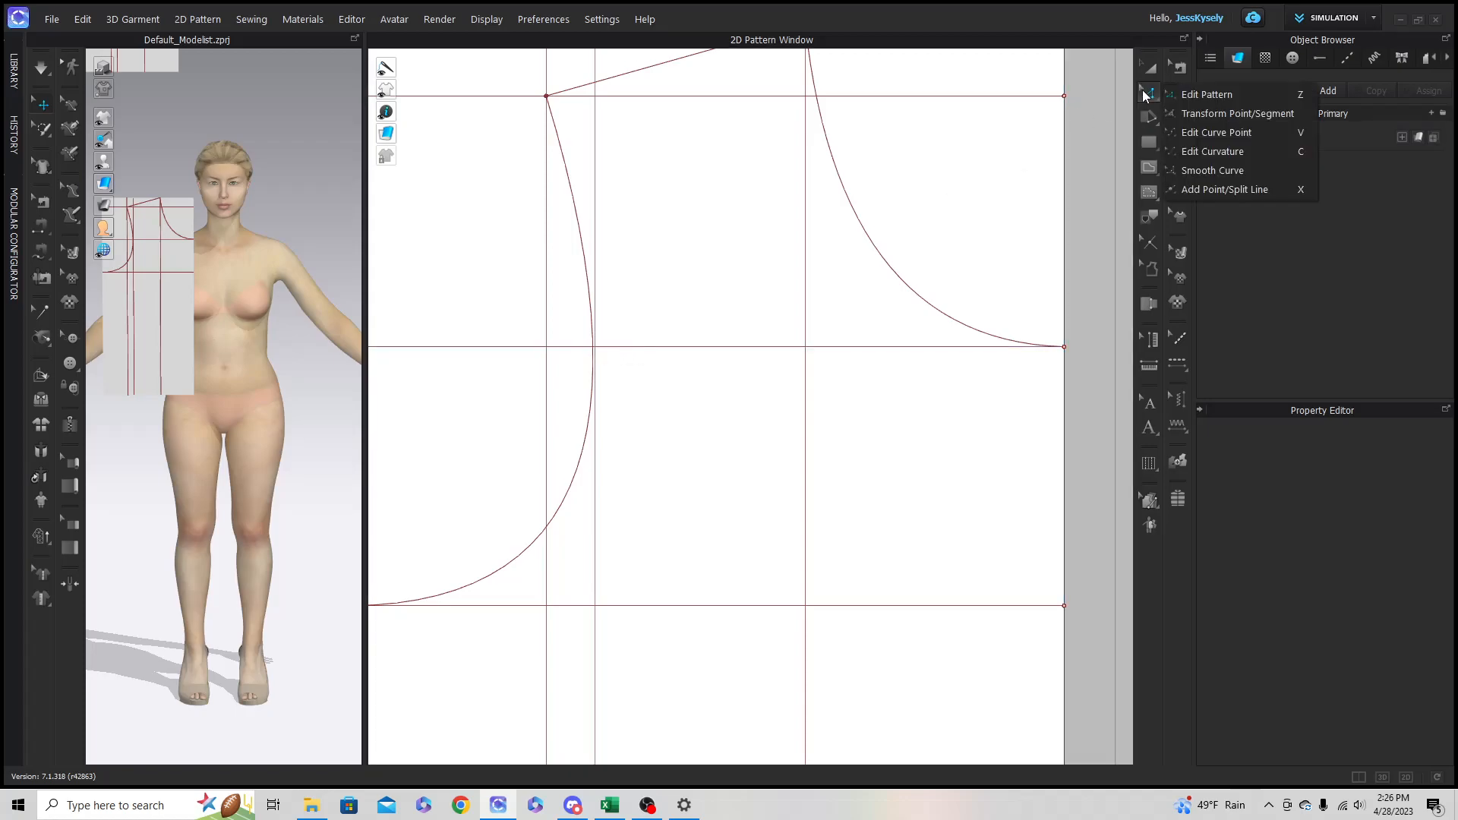
click(1239, 156)
click(596, 370)
drag(600, 370, 607, 368)
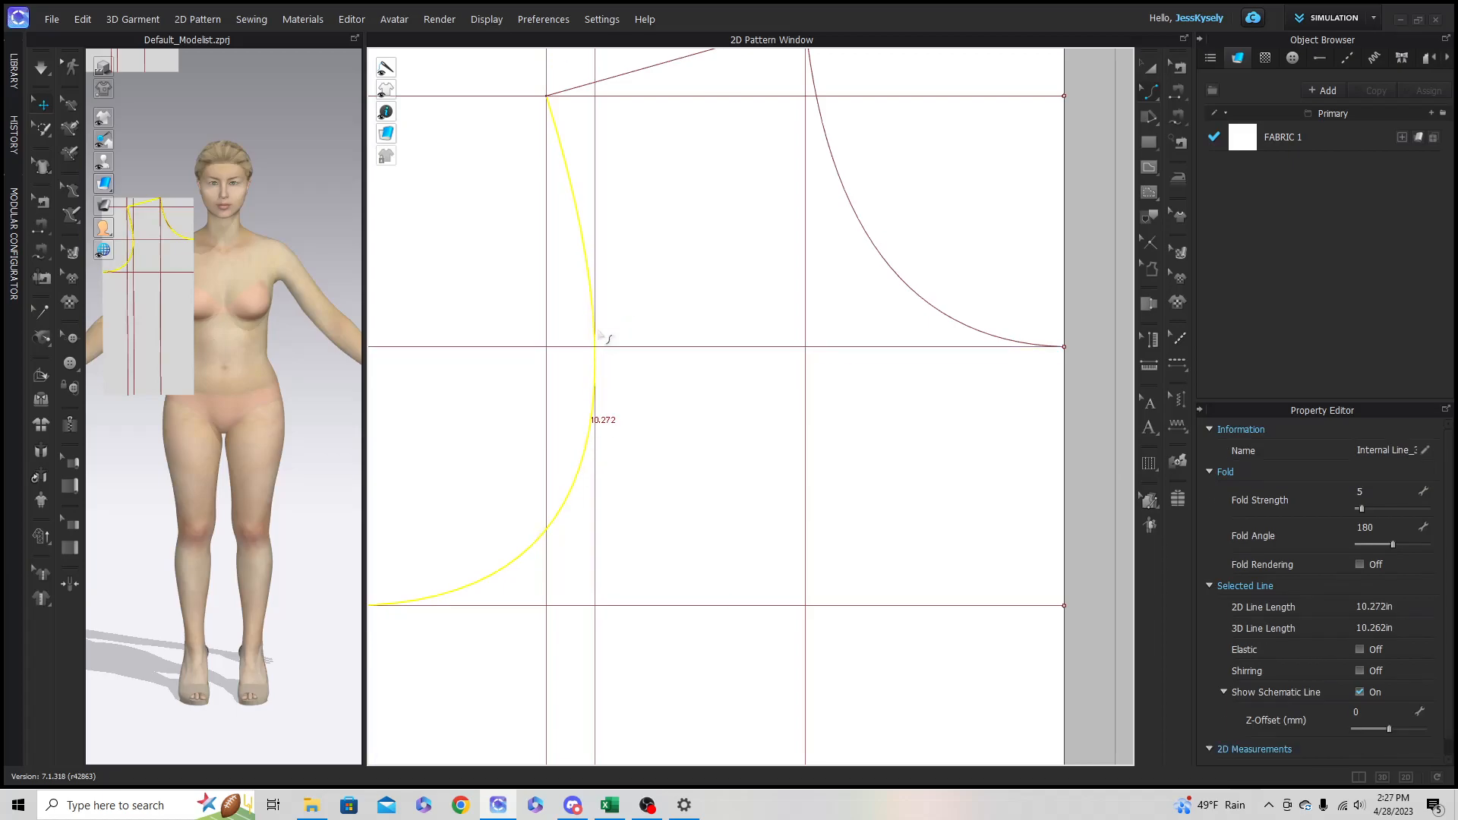
click(1151, 71)
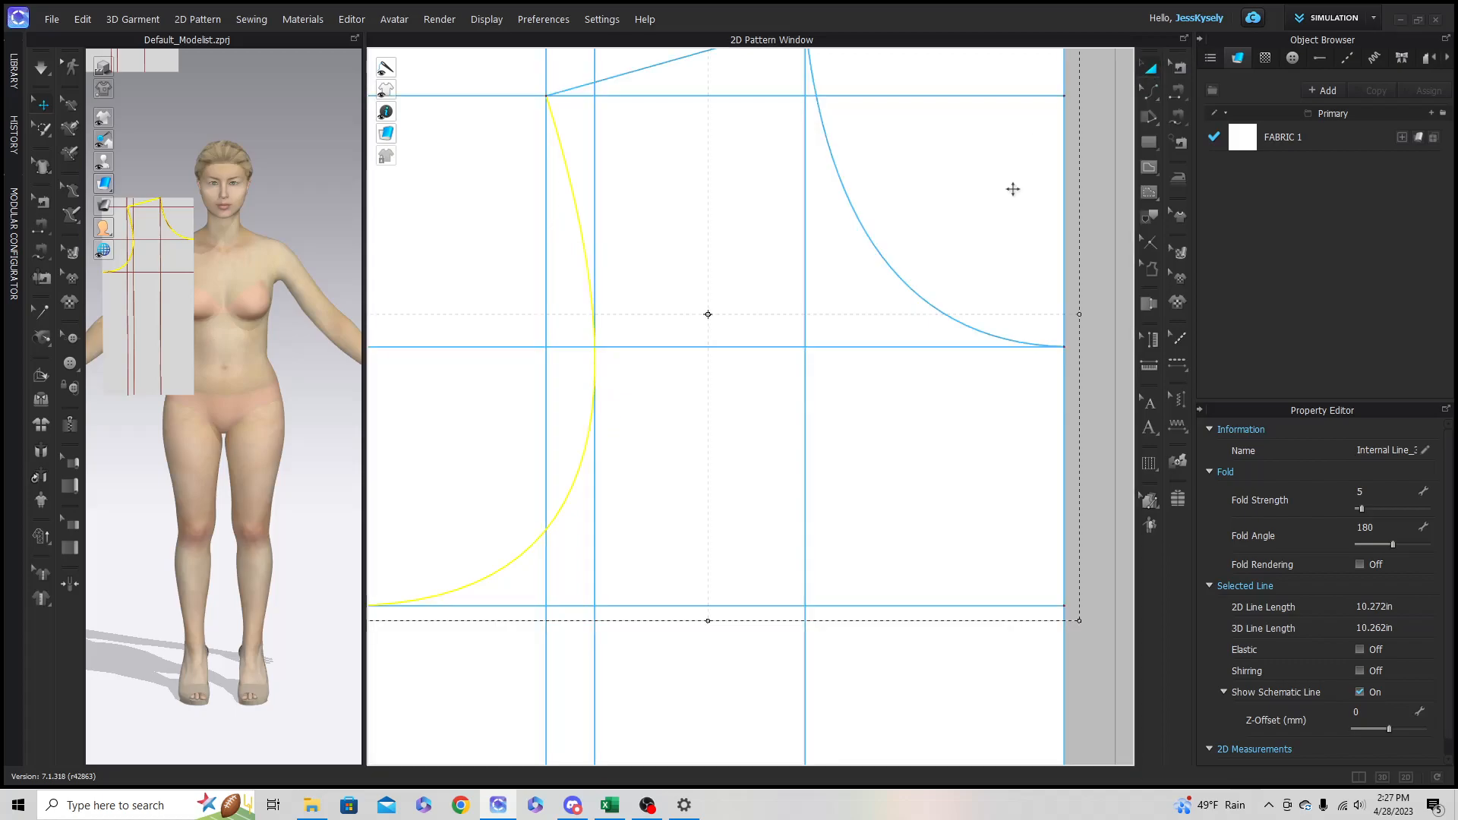
click(1118, 217)
Step: Trace the neckline, shoulder, armhole, side, hem and centre-front lines as a separate pattern piece beside the guide block
scroll(986, 627, down, 3)
right_drag(983, 606, 879, 410)
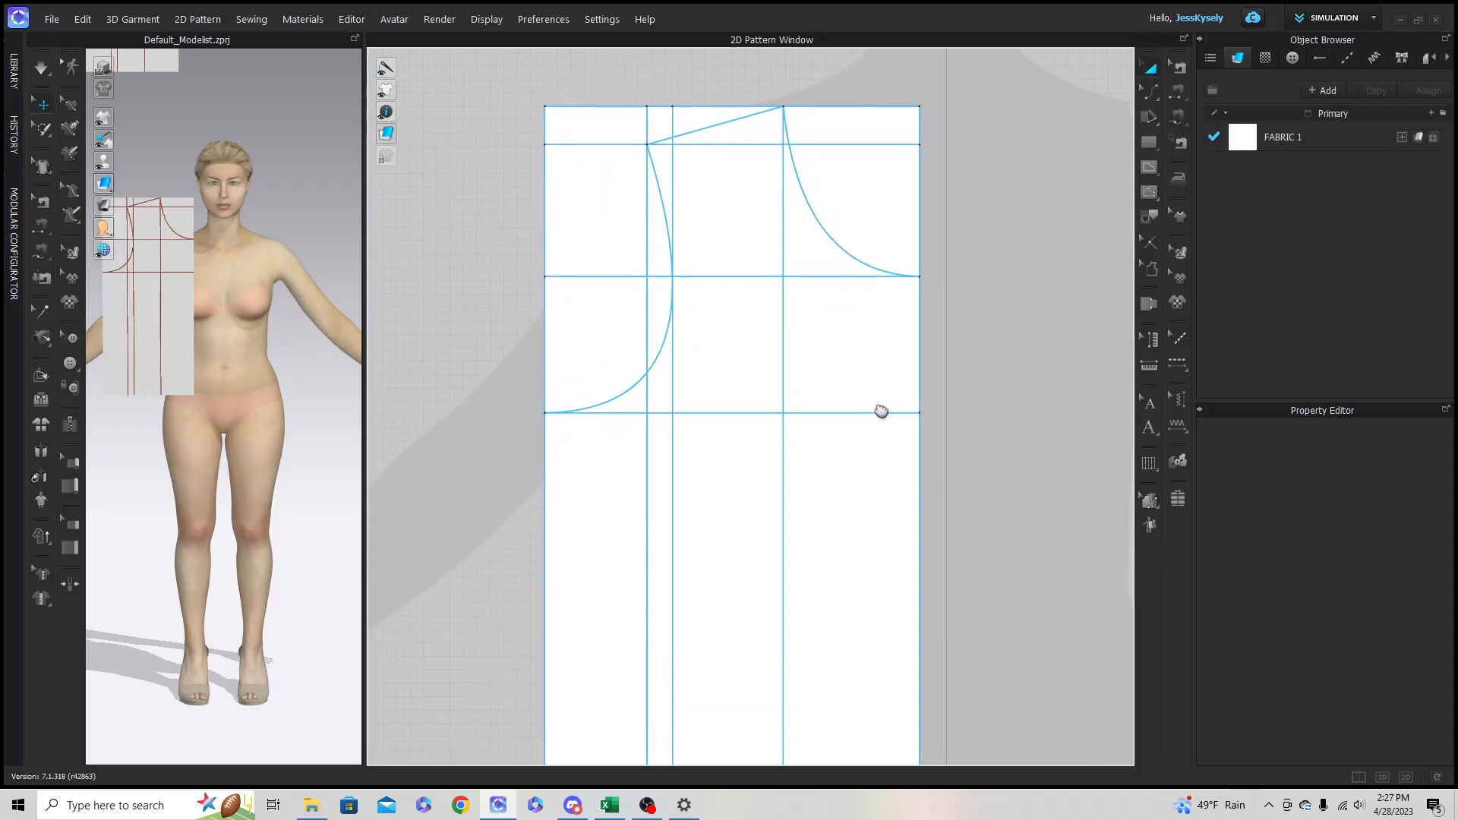
scroll(874, 433, down, 3)
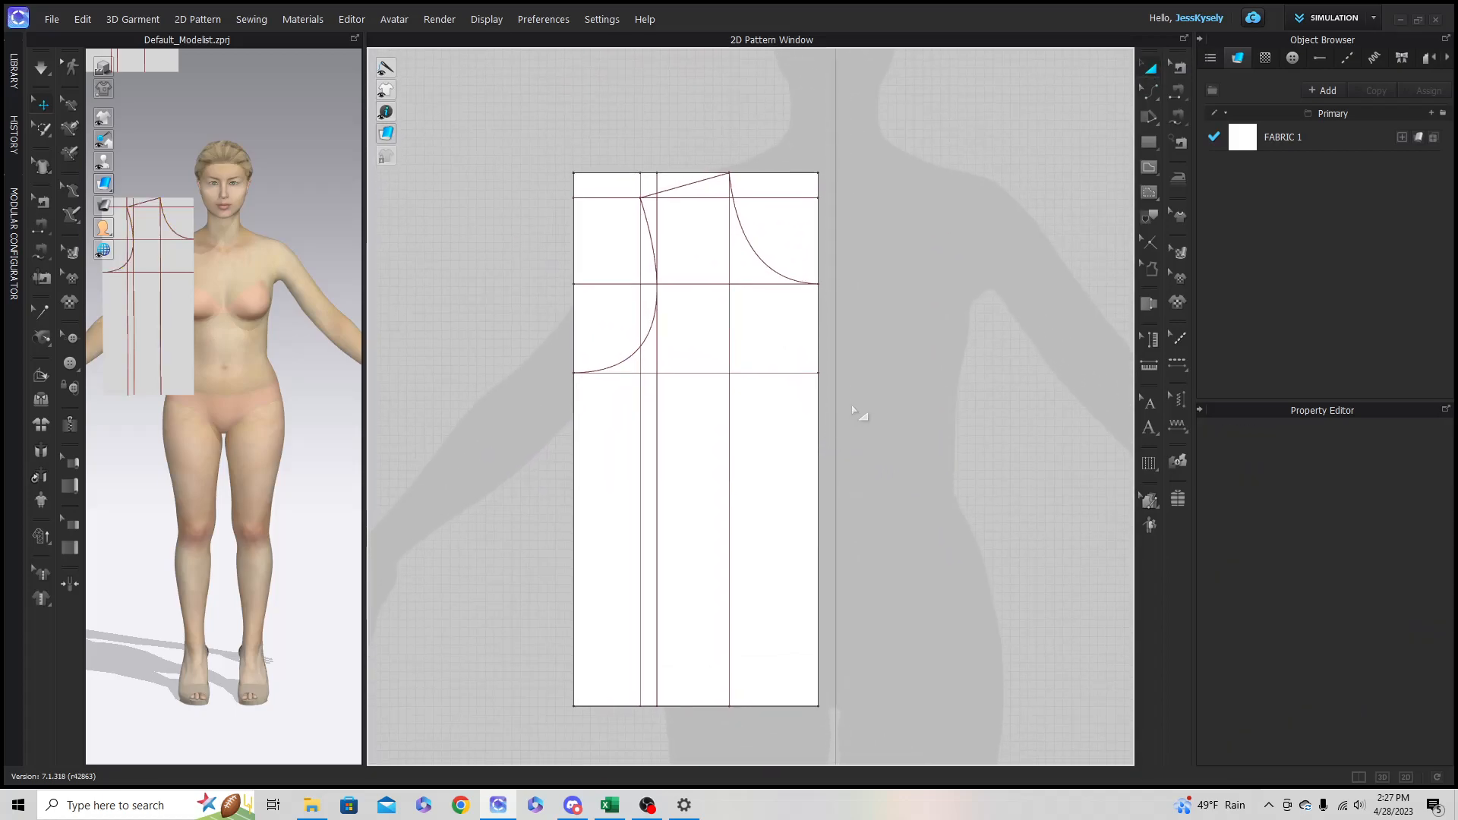
click(1150, 216)
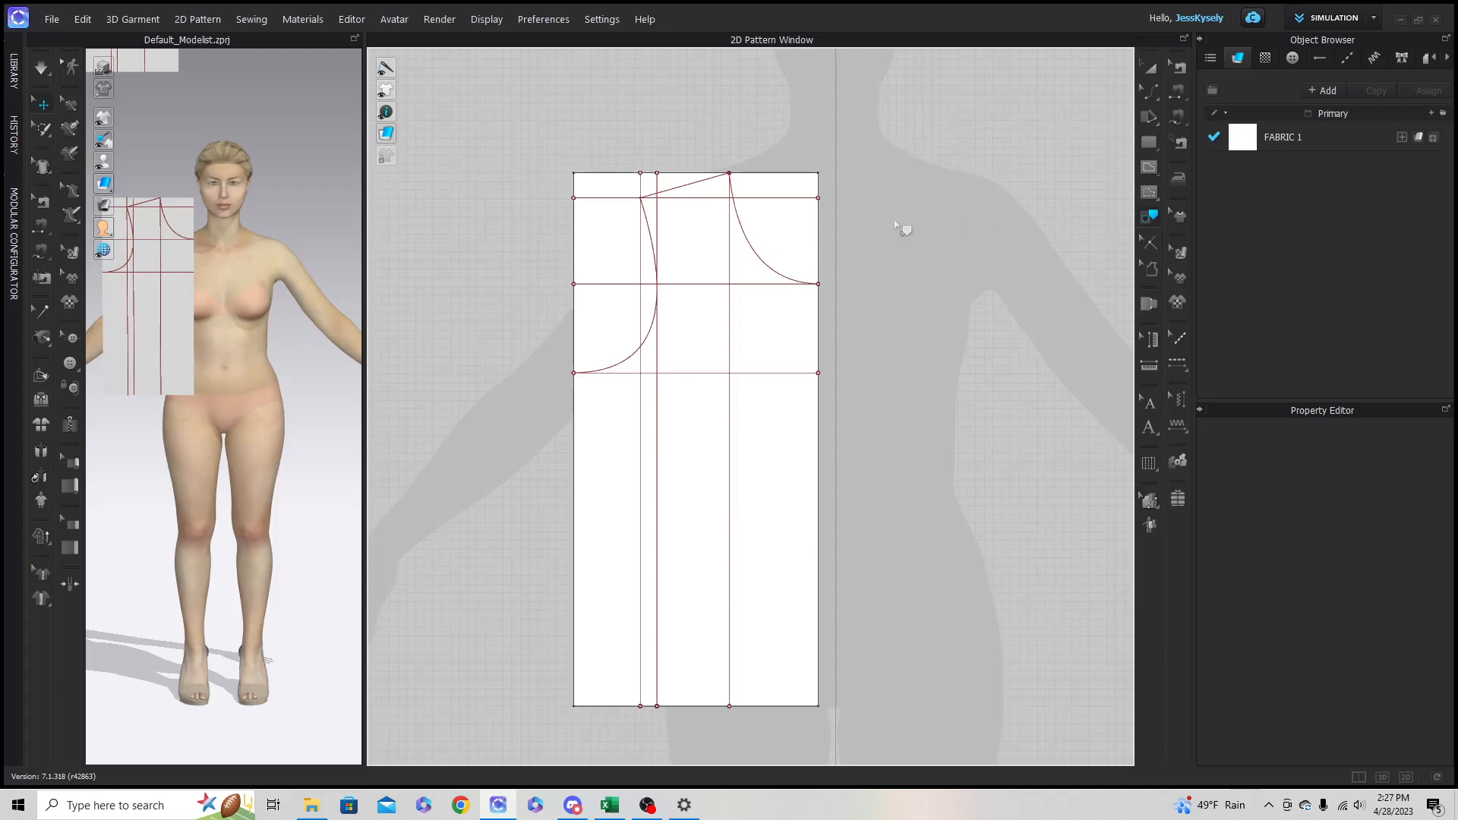
click(754, 239)
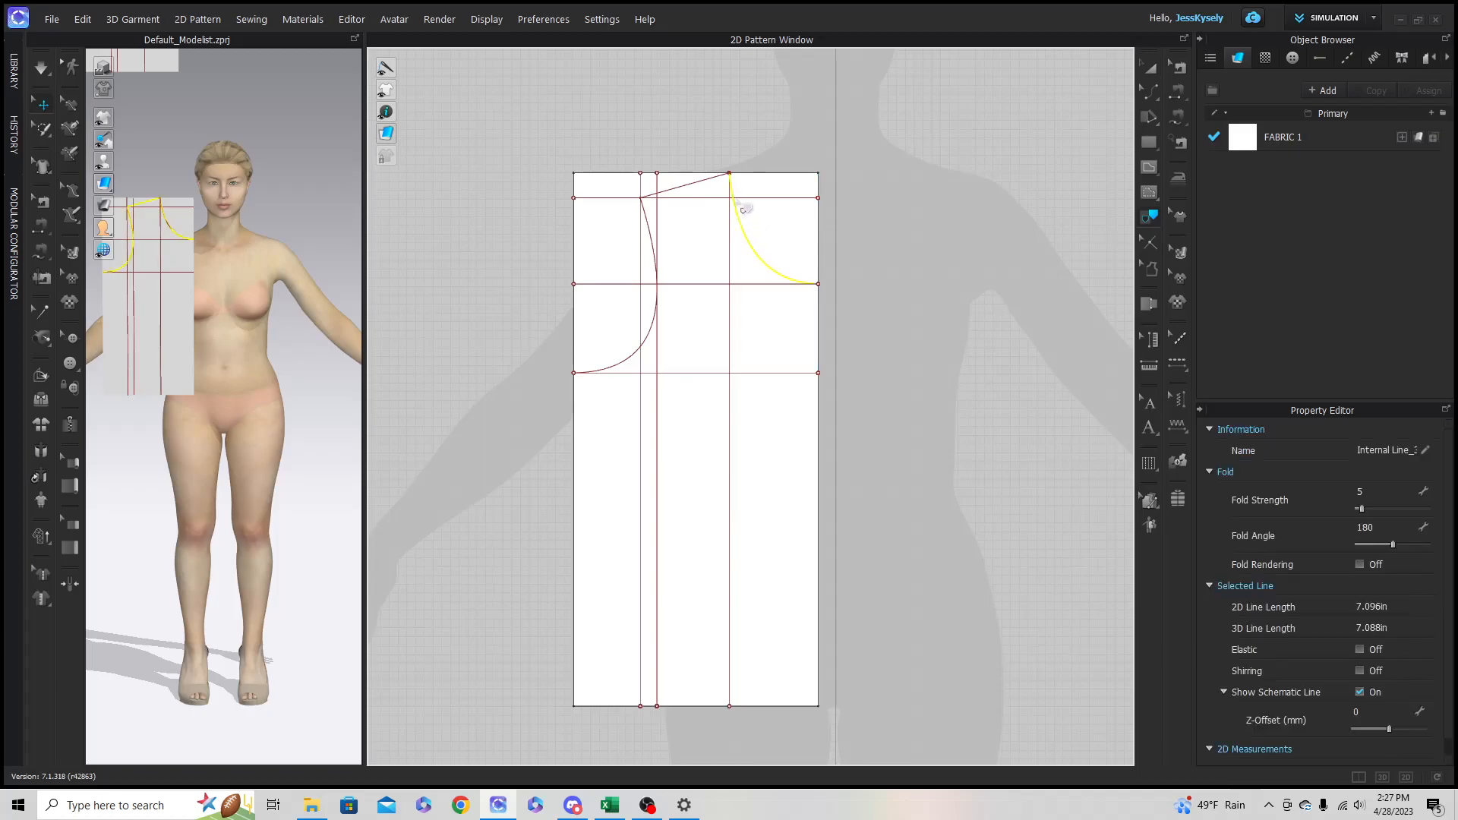
shift+click(714, 190)
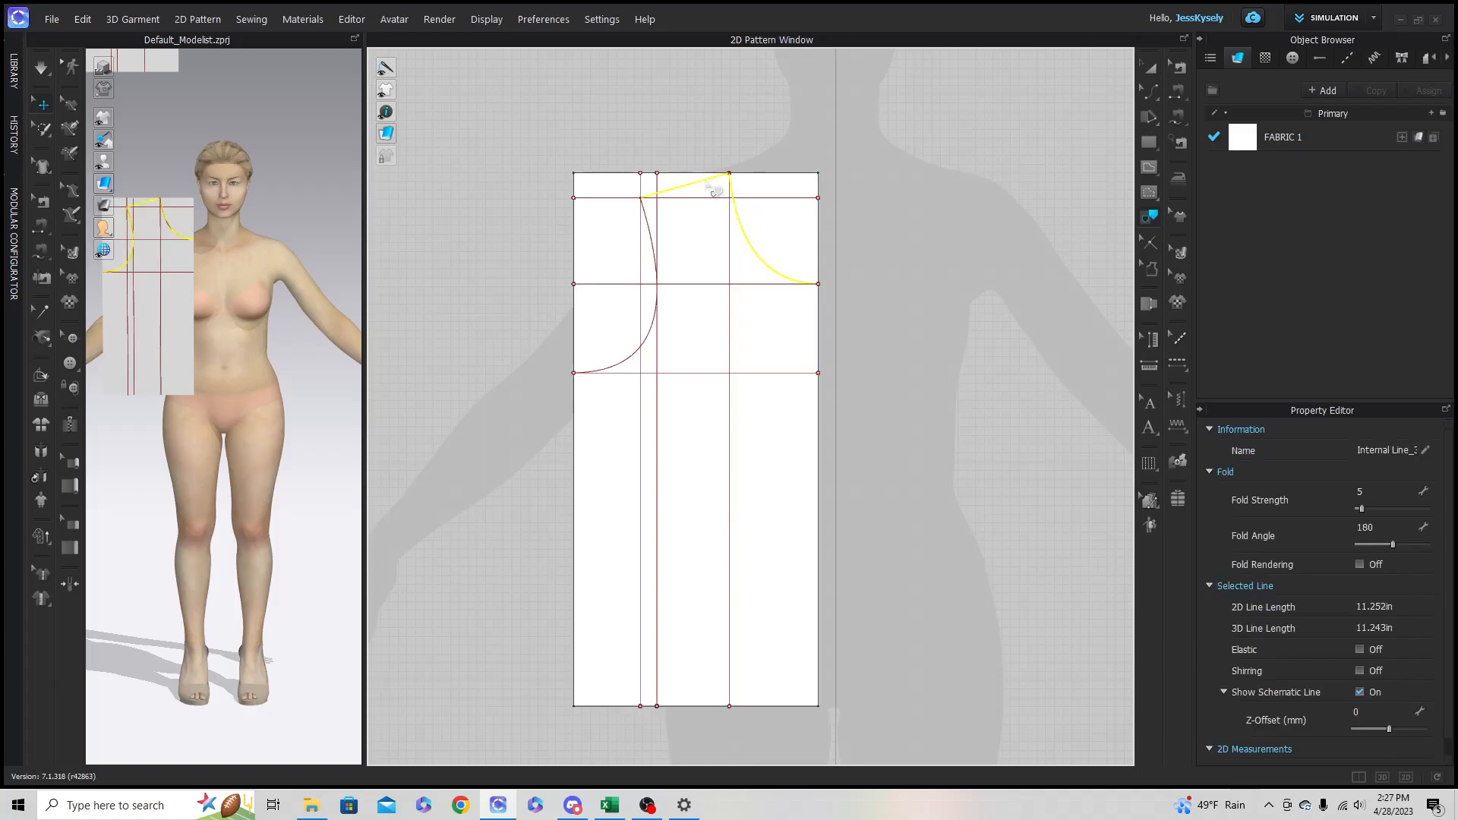
shift+click(658, 249)
shift+click(575, 414)
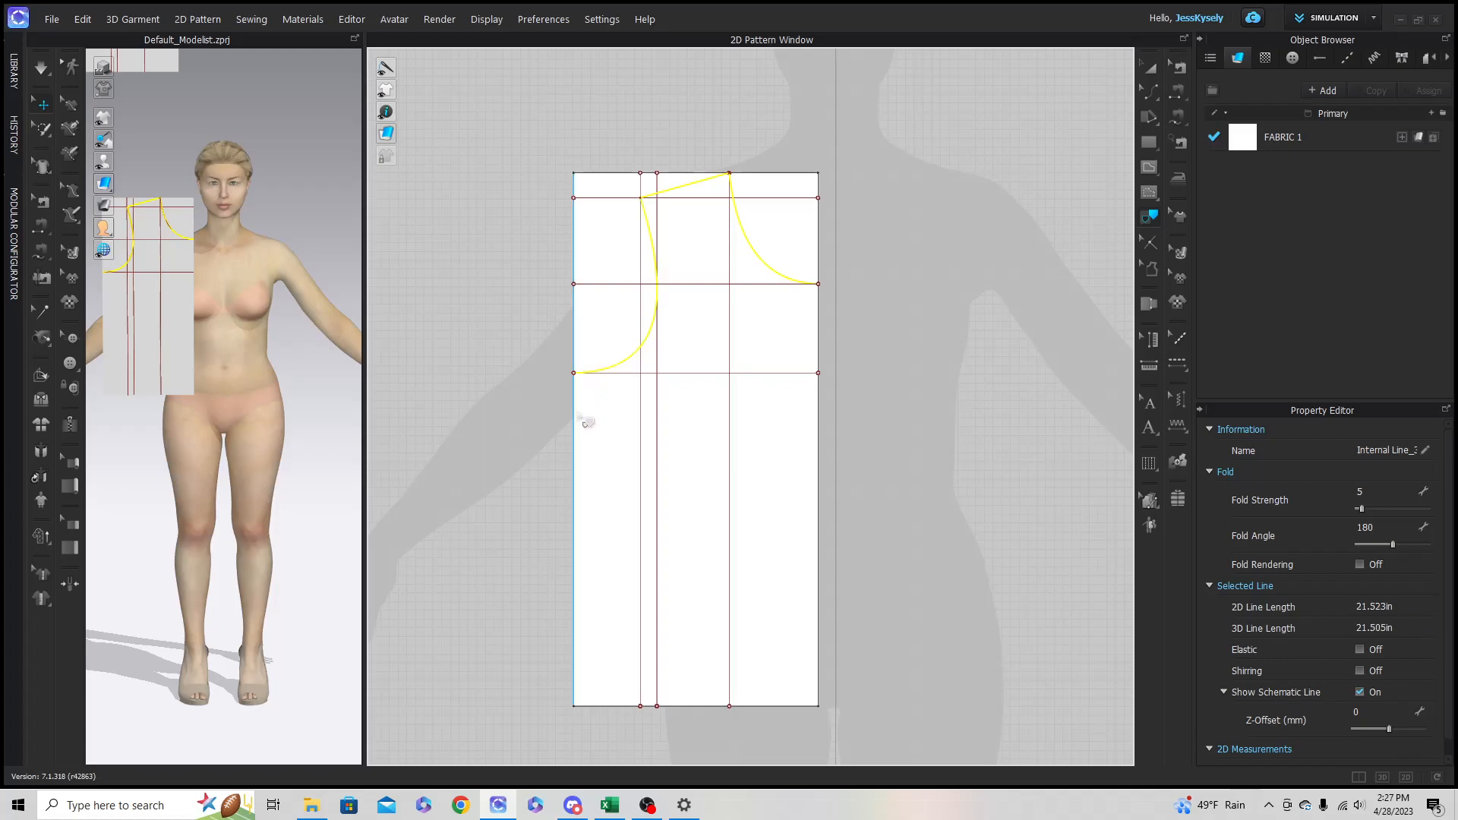
shift+click(712, 705)
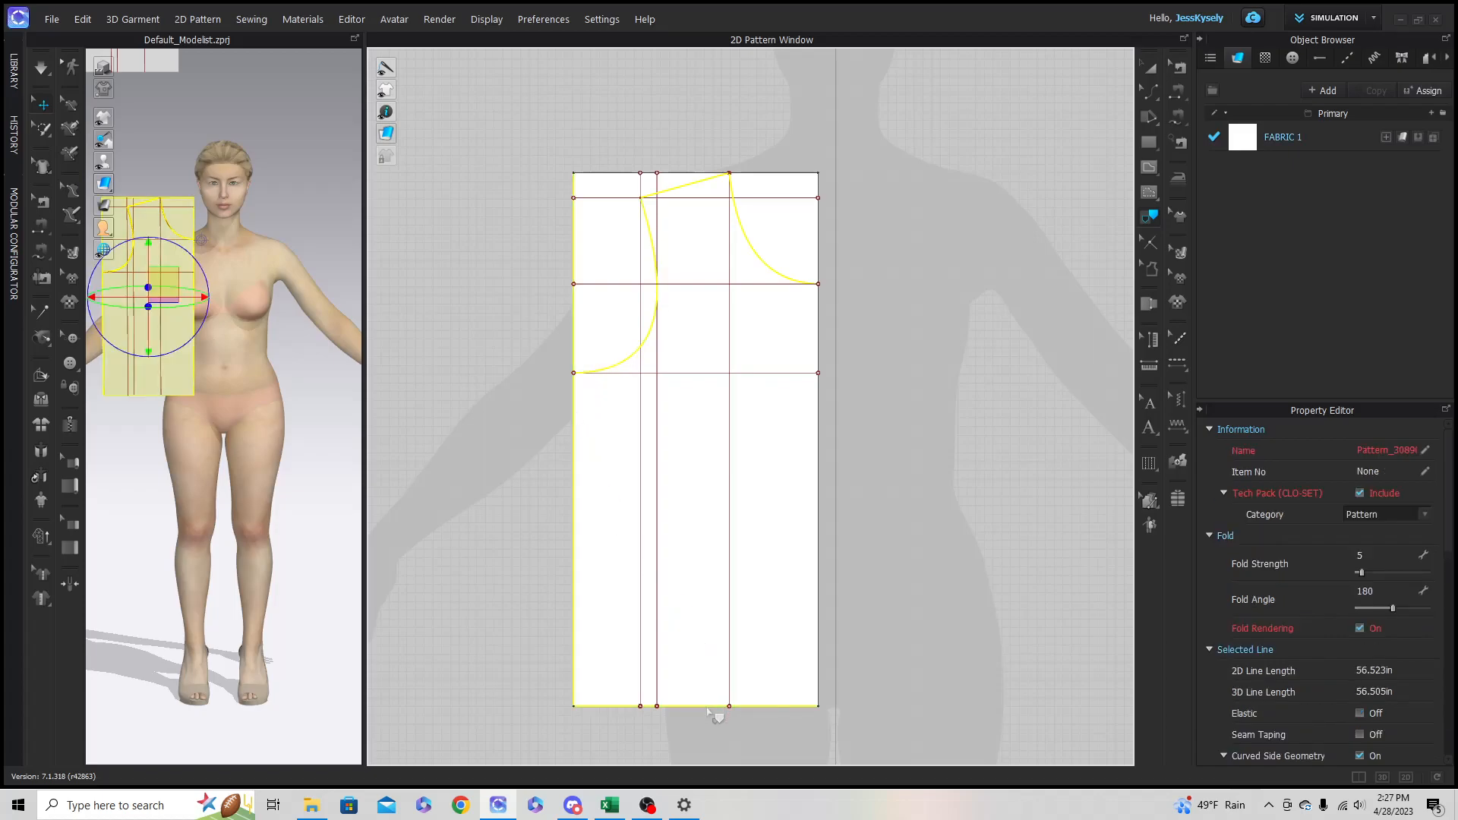
shift+click(820, 596)
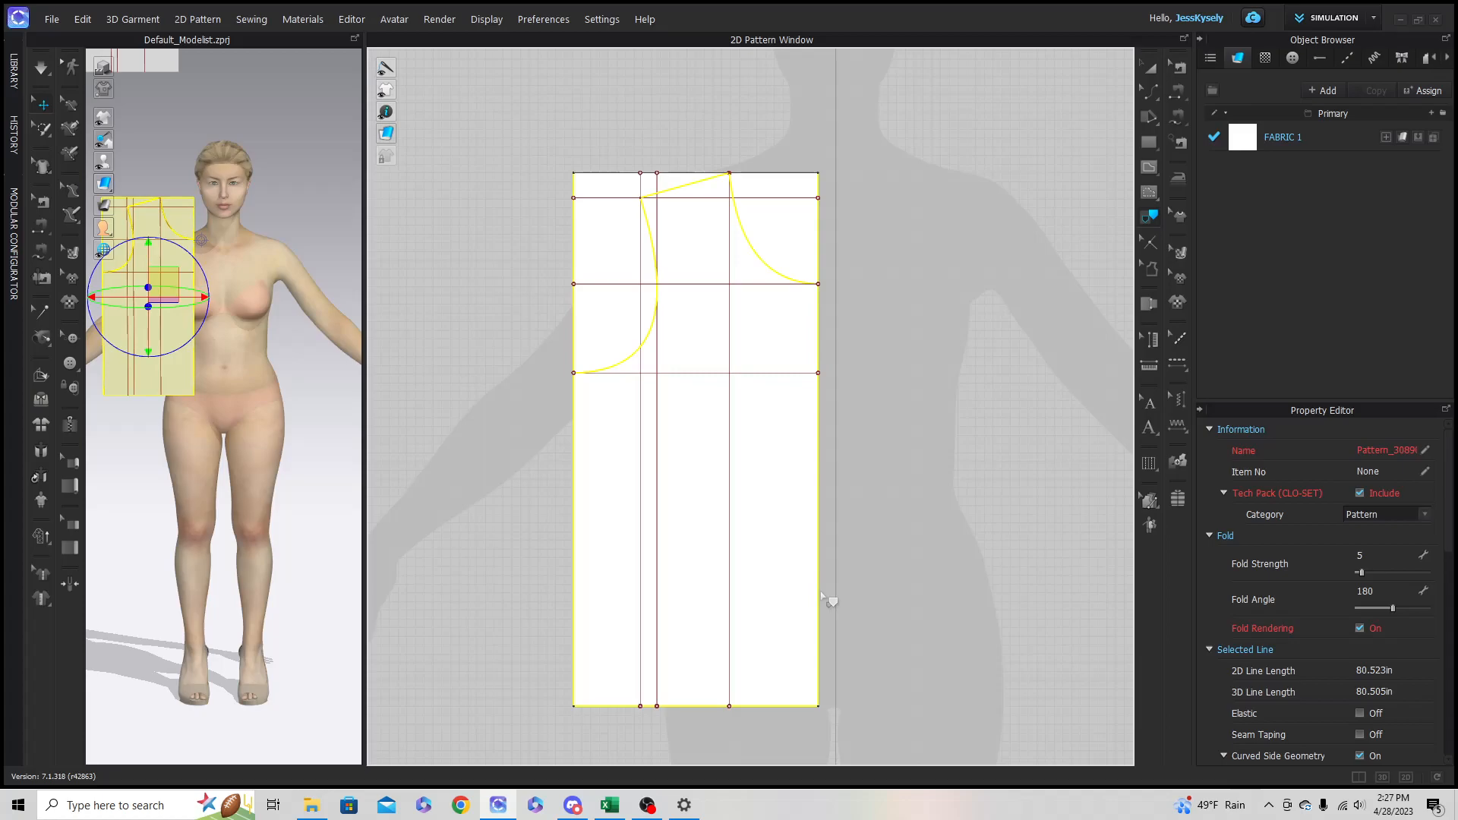
right_click(821, 594)
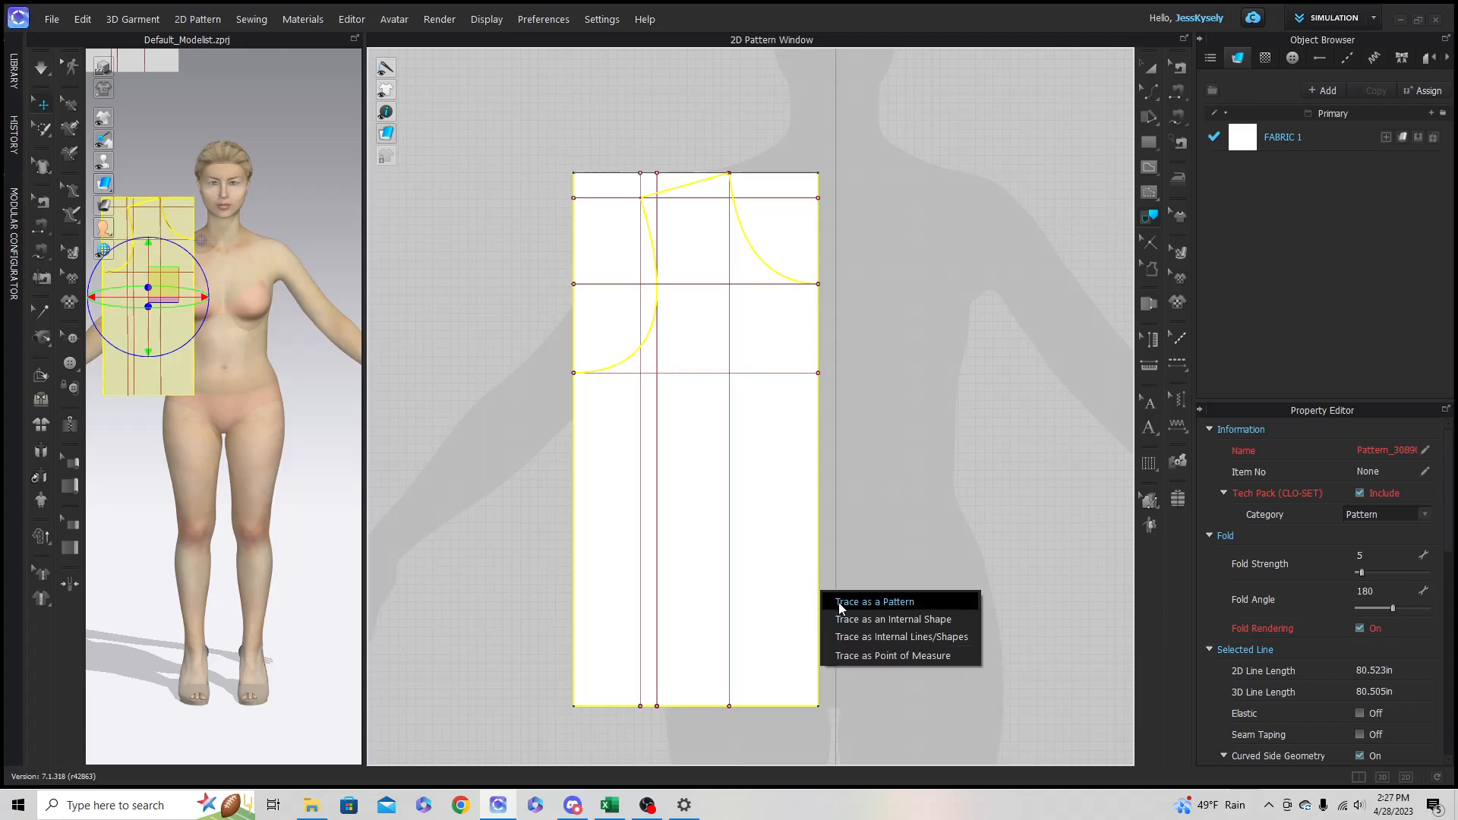
click(850, 600)
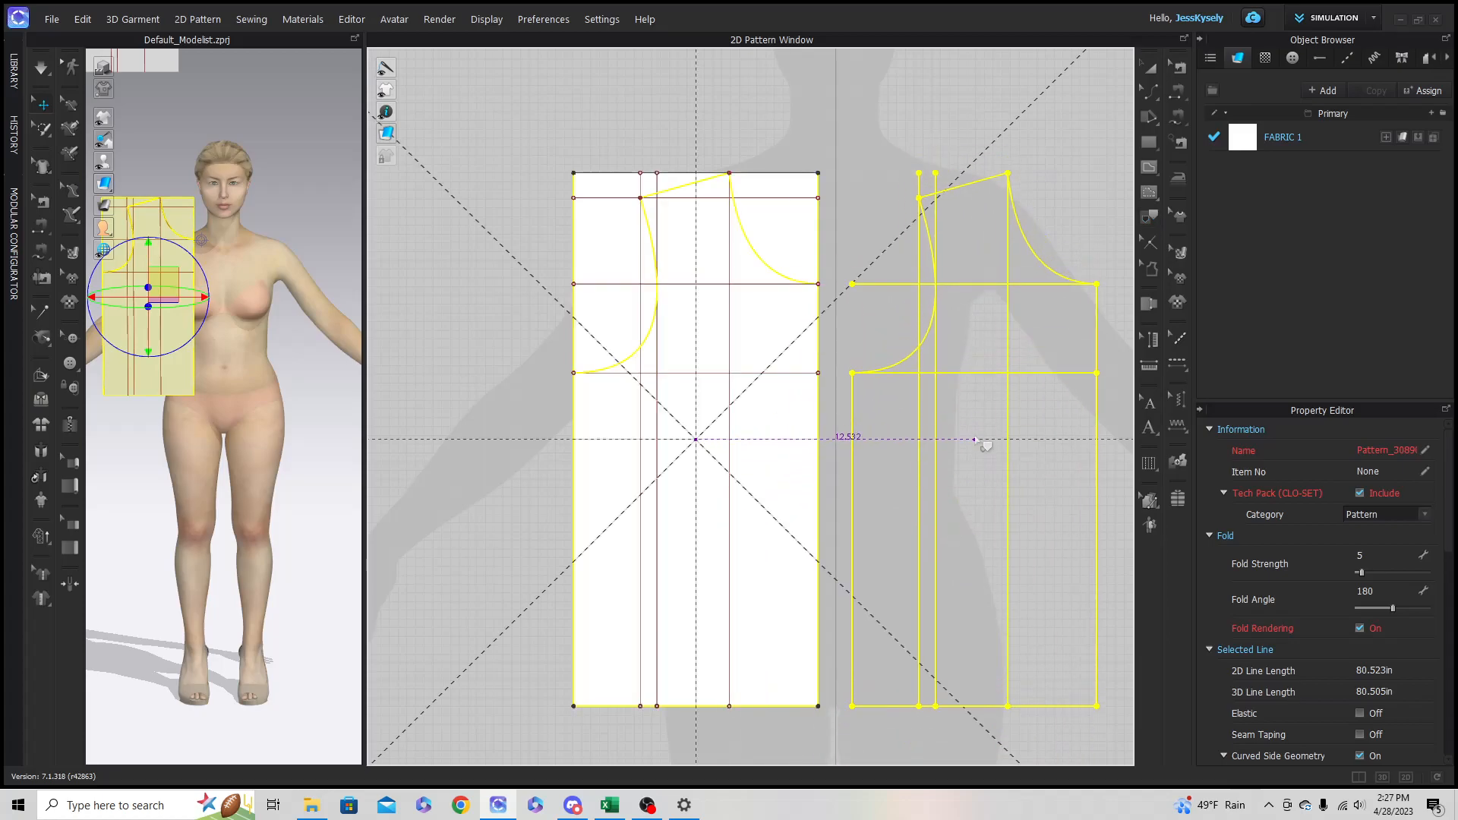
click(976, 439)
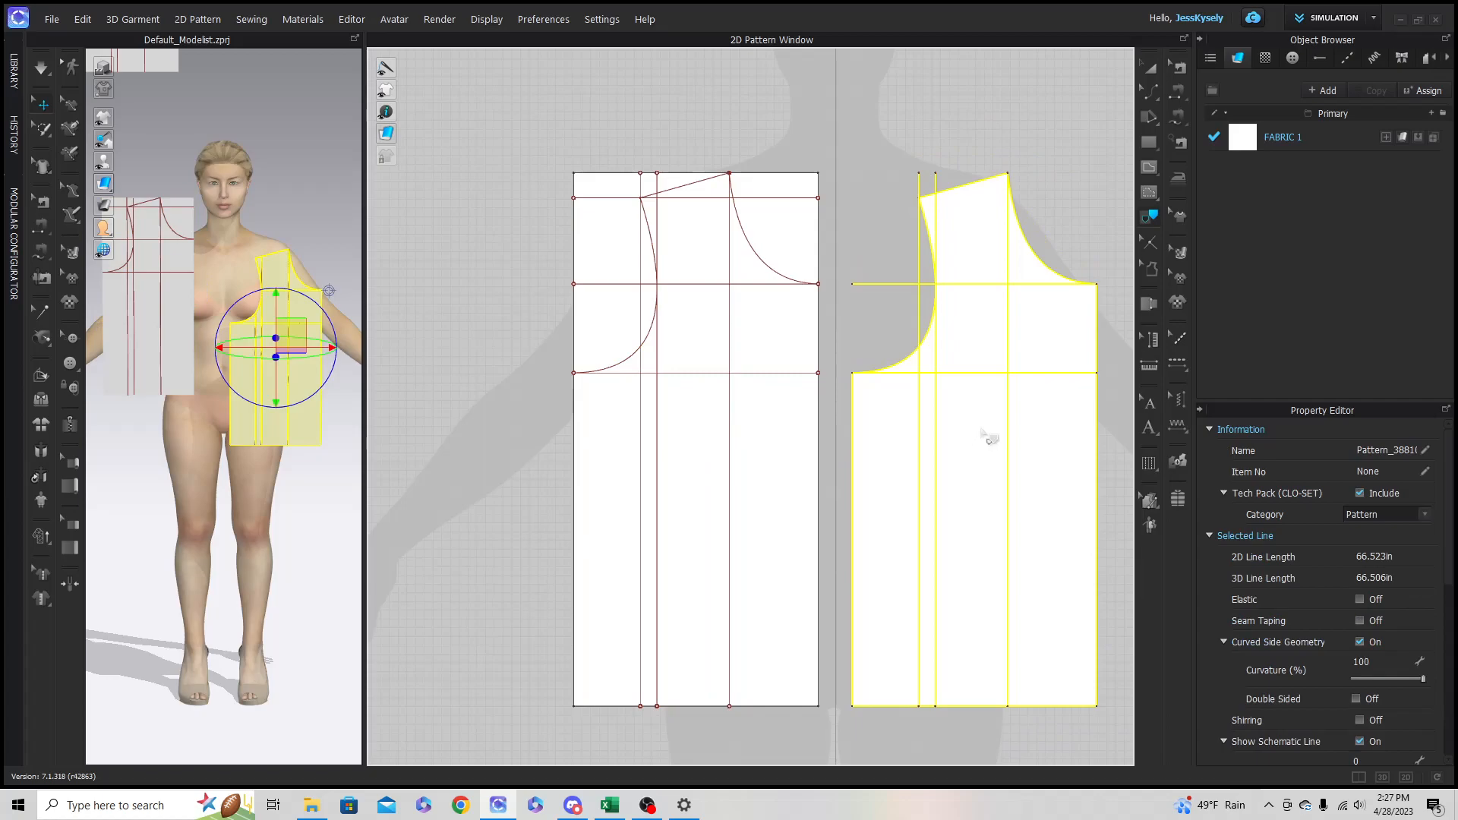
Step: Move the original guide block away from the traced front piece, up beside the other guide block above the avatar silhouette
click(1151, 67)
scroll(1001, 312, down, 3)
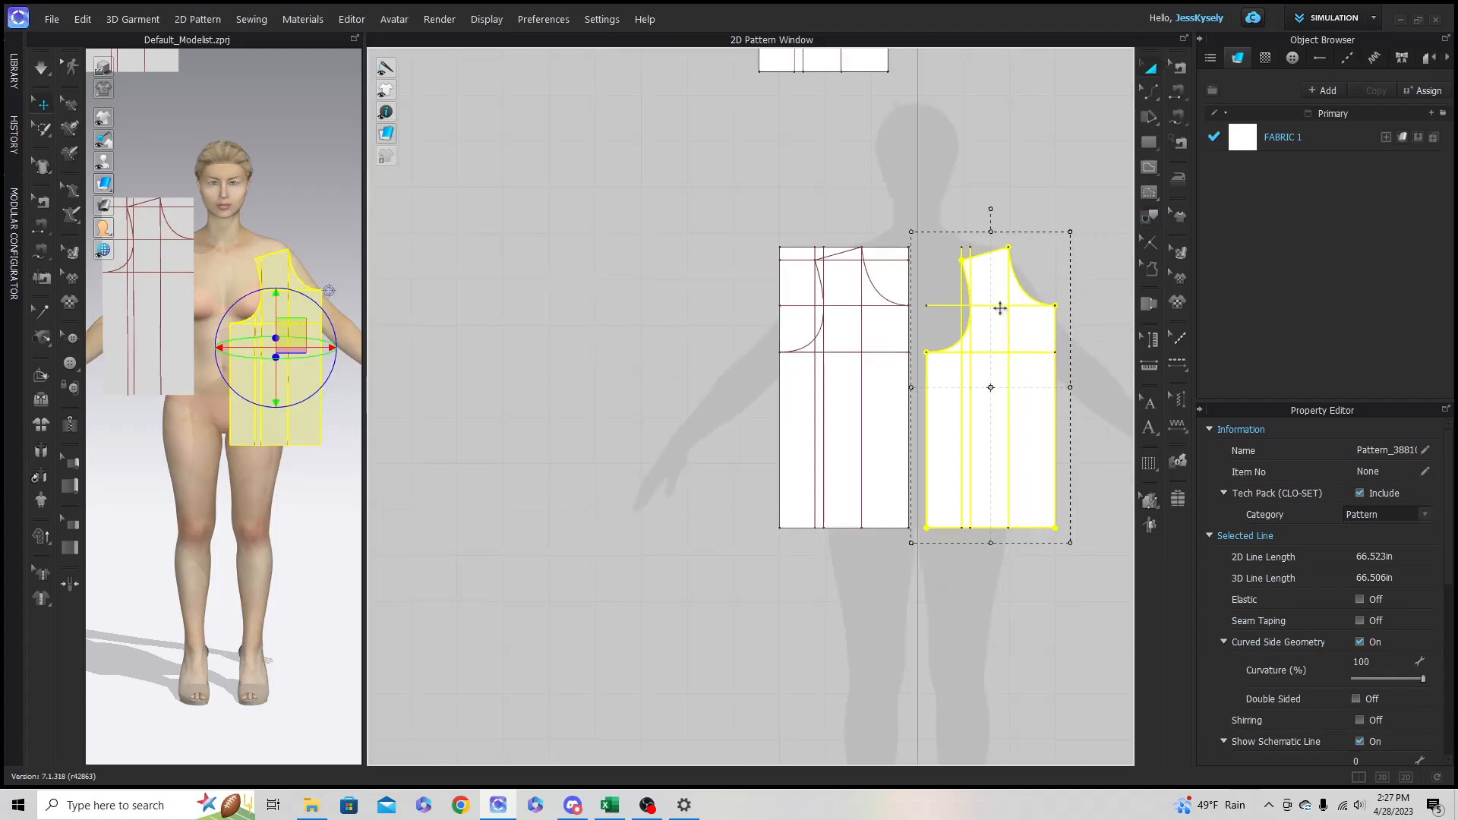
click(977, 202)
middle_drag(976, 204, 919, 253)
drag(668, 273, 790, 501)
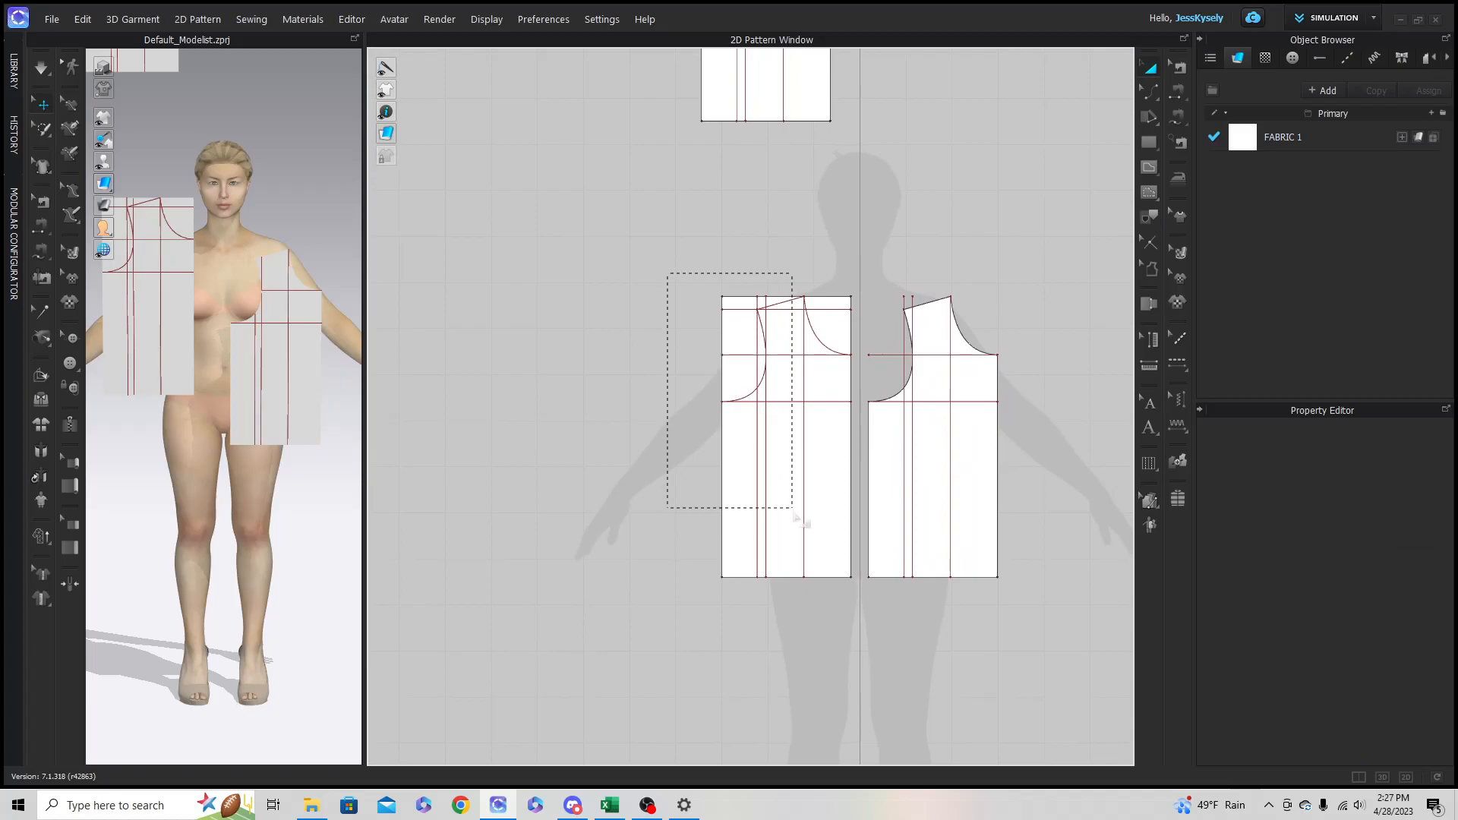
drag(863, 627, 864, 628)
drag(831, 531, 632, 106)
scroll(654, 212, down, 3)
middle_drag(654, 212, 630, 465)
Step: Hide the curved guide block's 3D pattern and deactivate its pattern and sewing
right_click(604, 366)
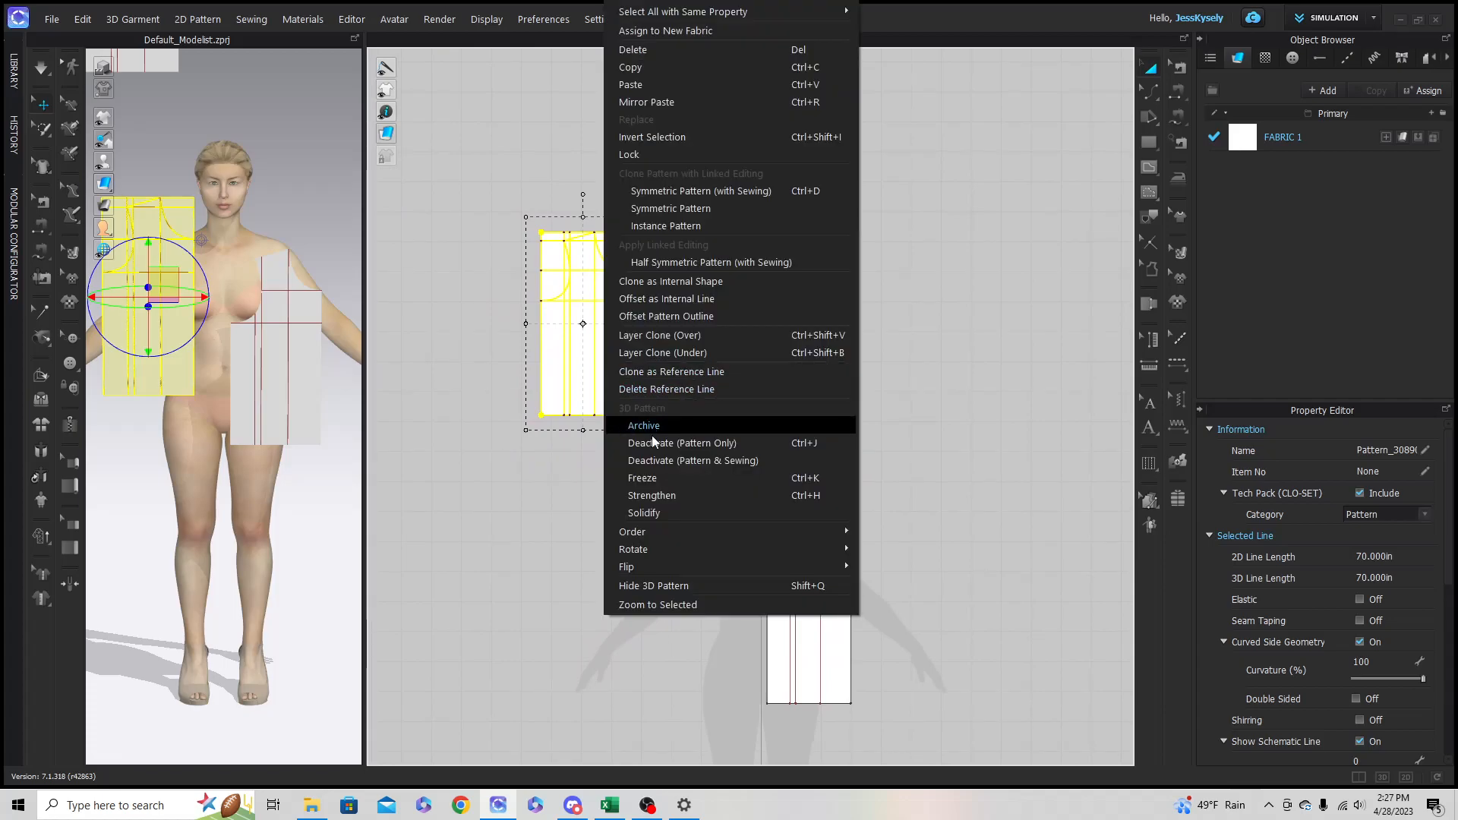
click(667, 587)
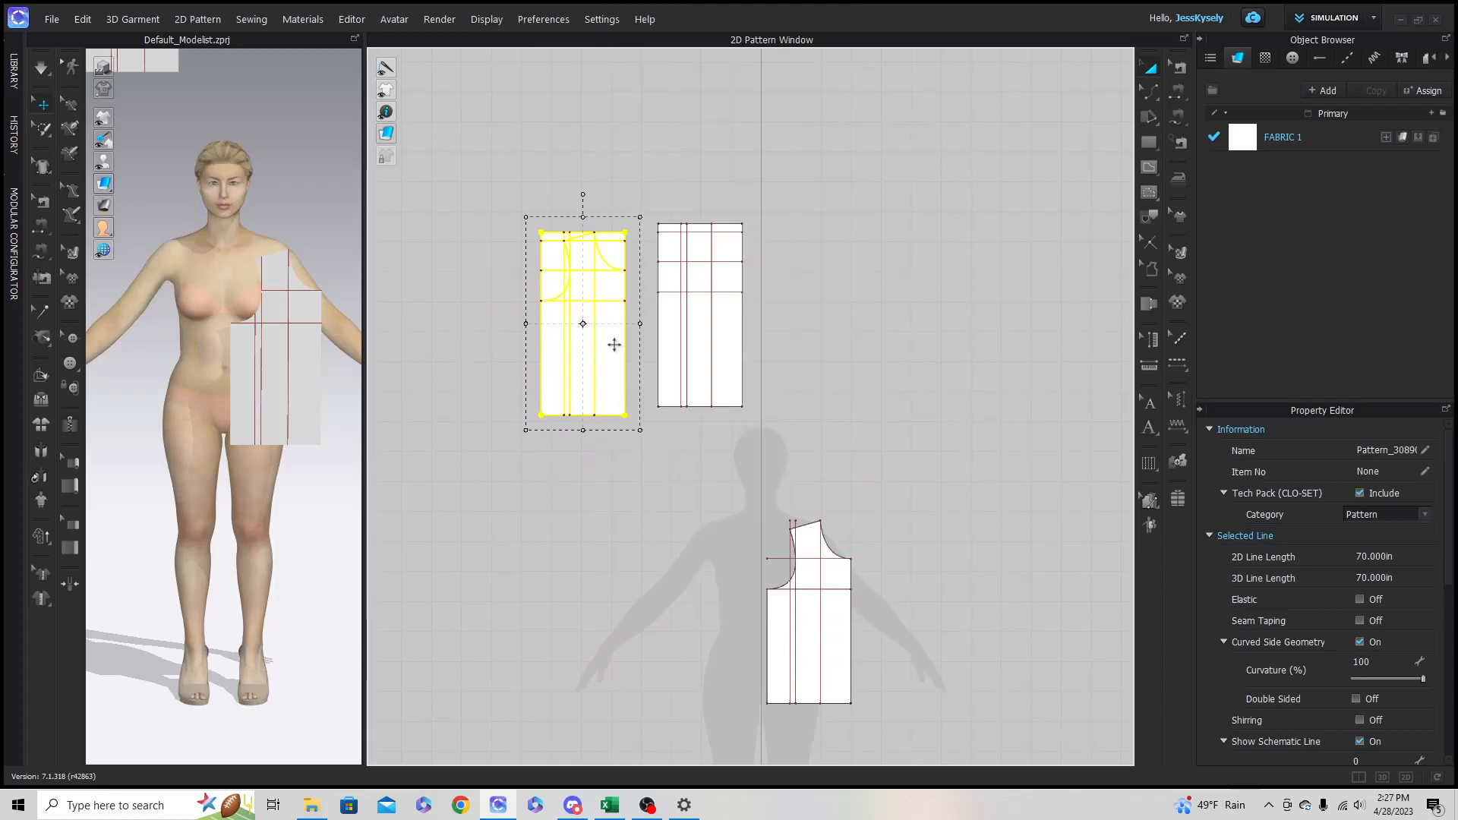
right_click(613, 346)
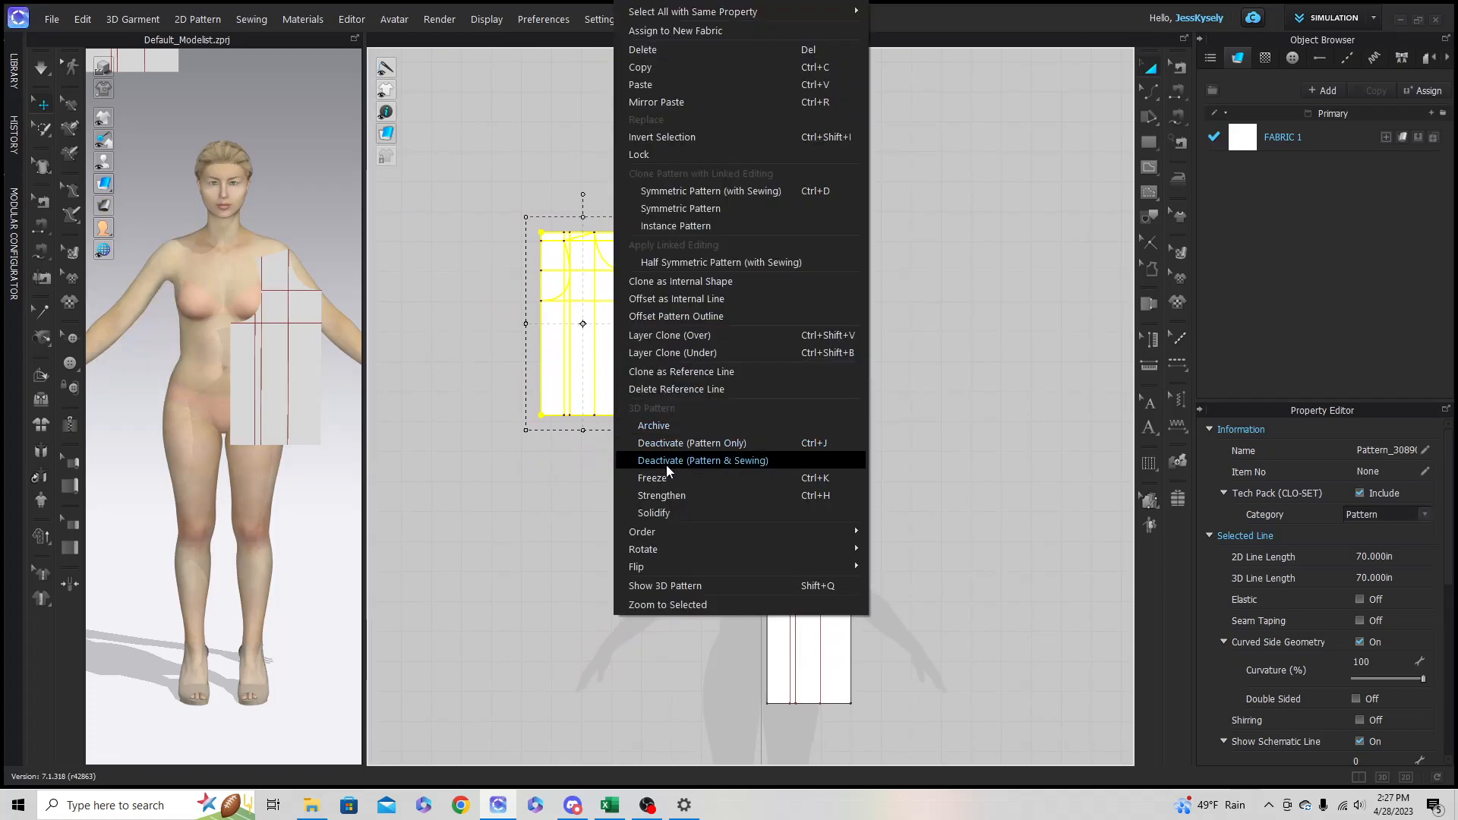
click(713, 461)
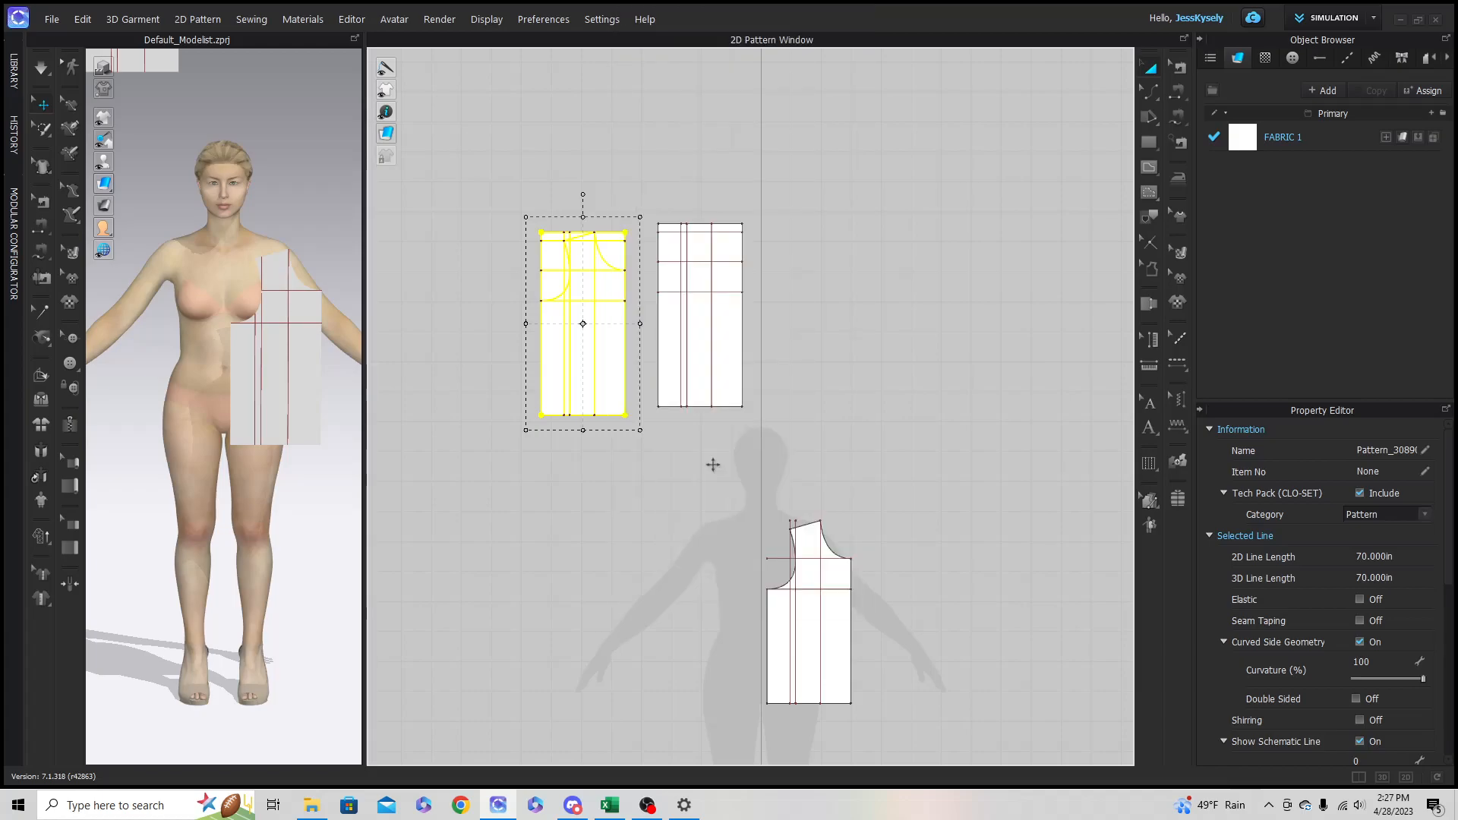
click(662, 490)
Step: Apply Extend/Trim & Add Point to the traced front's vertical neck-width guide, targeting the pattern outline
scroll(616, 489, down, 2)
right_drag(619, 484, 573, 397)
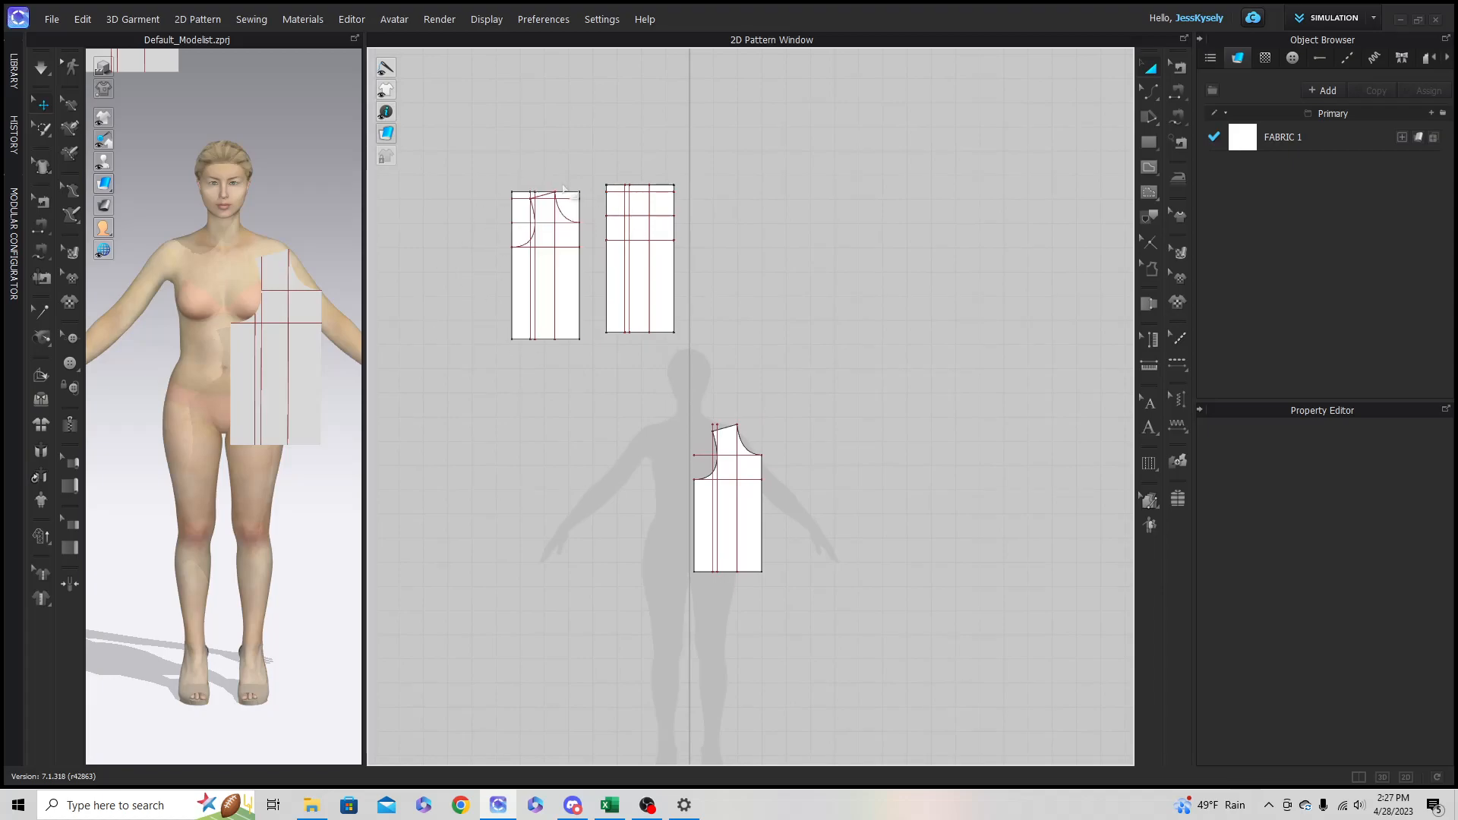
scroll(630, 535, up, 4)
middle_drag(691, 555, 573, 543)
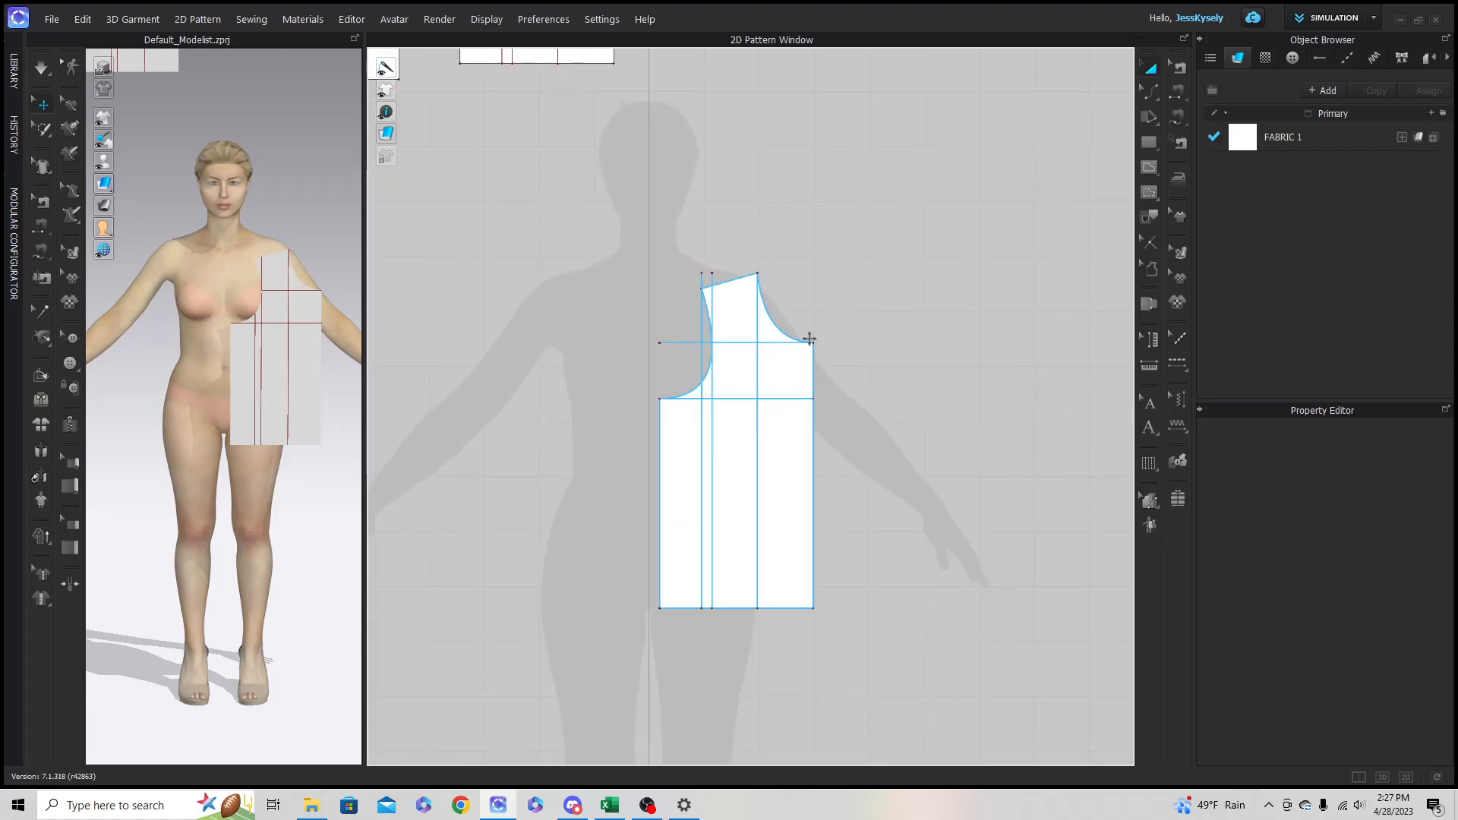
click(1155, 89)
click(1191, 90)
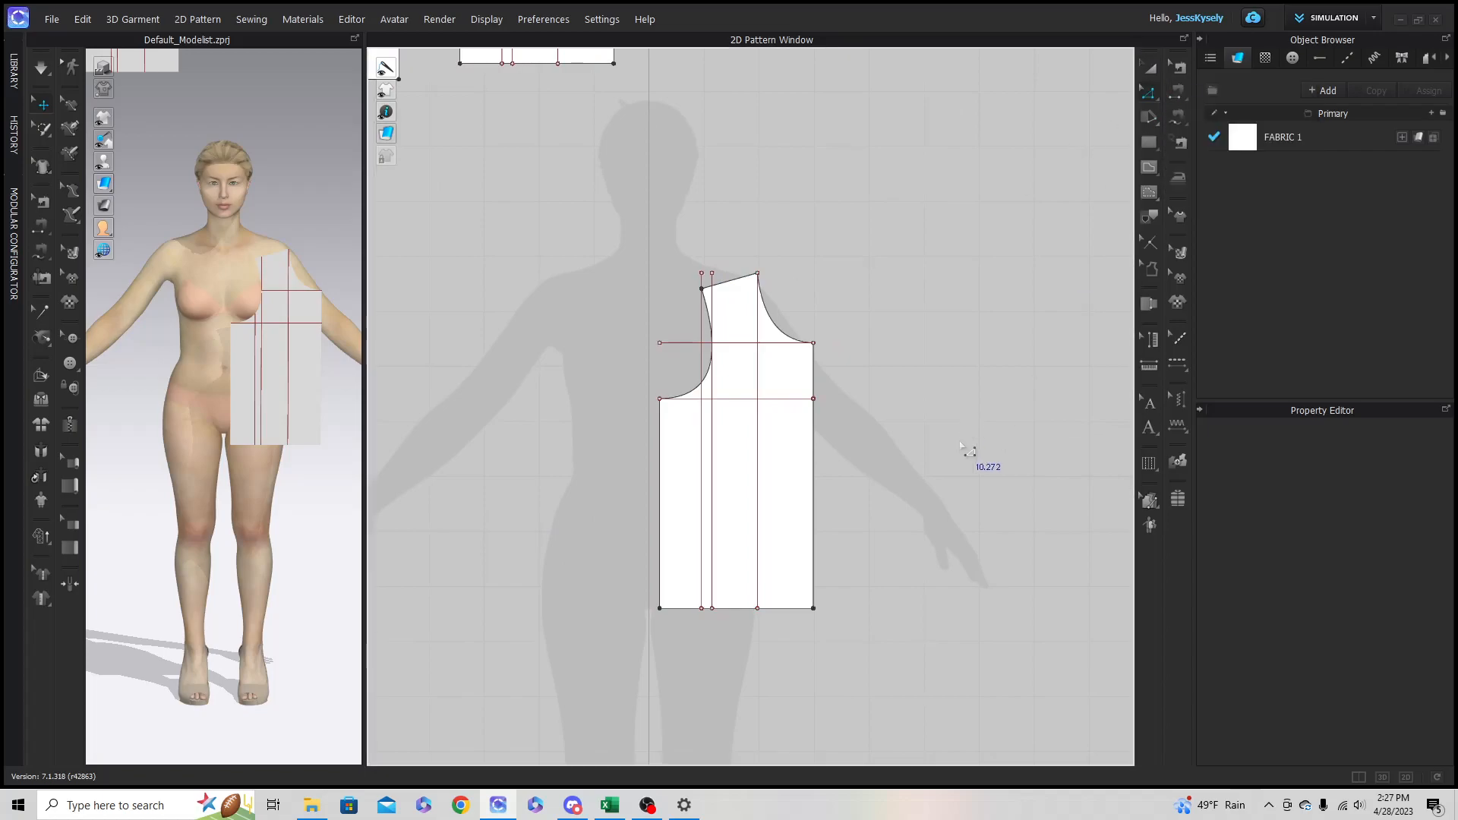
scroll(810, 462, up, 2)
scroll(817, 474, up, 1)
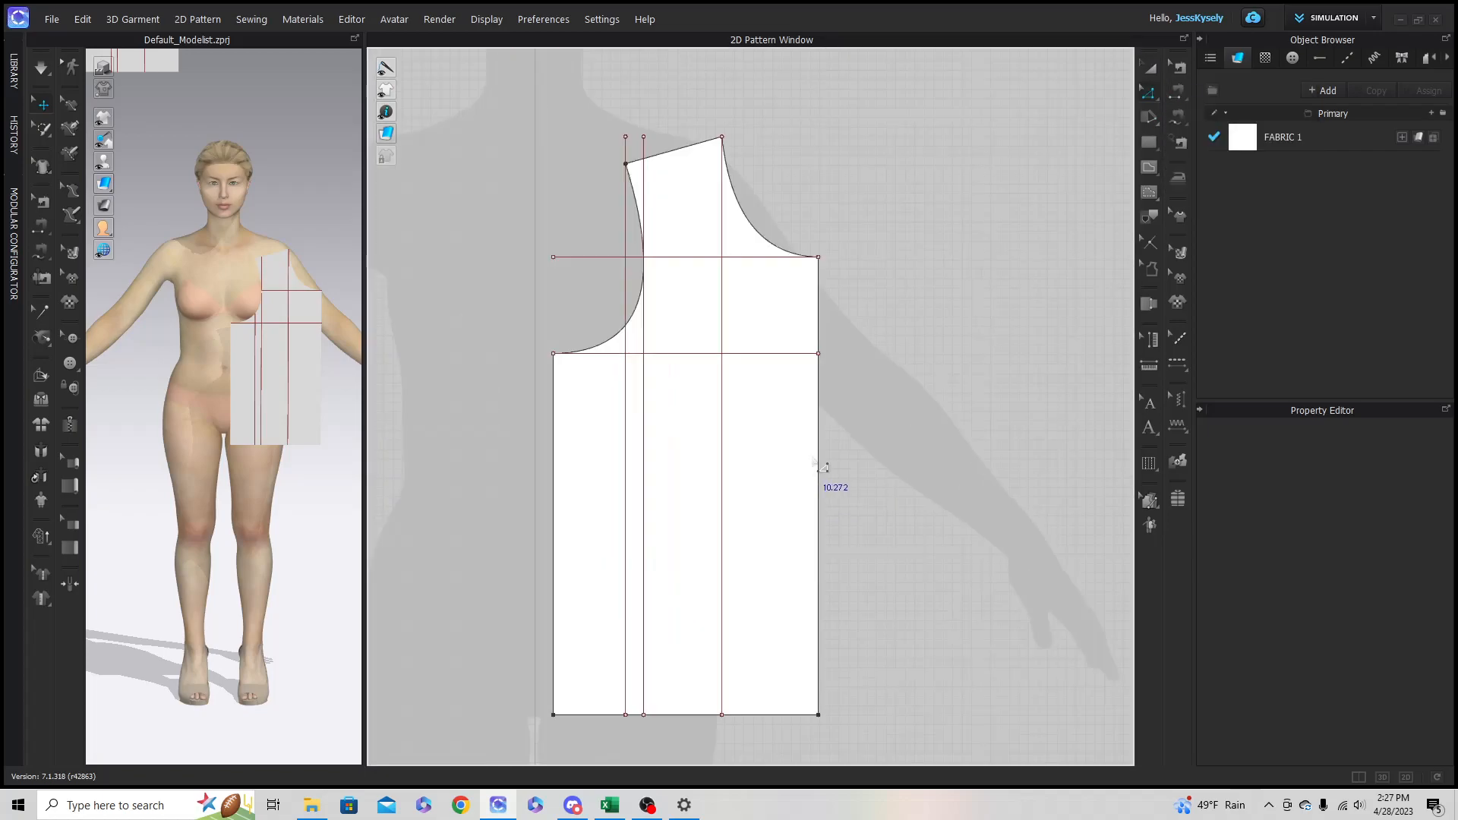
click(722, 449)
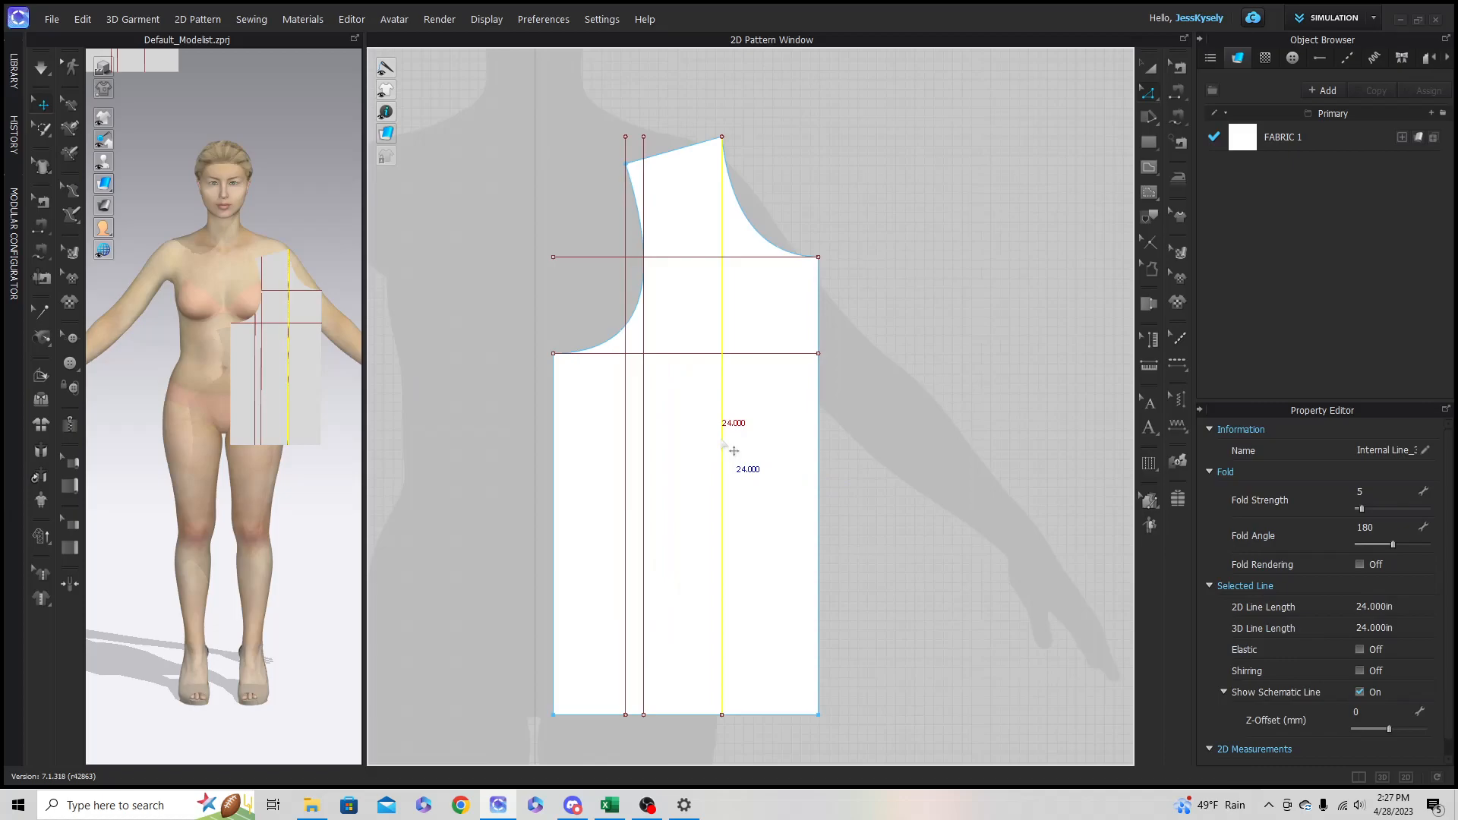
right_click(723, 447)
mouse_move(790, 371)
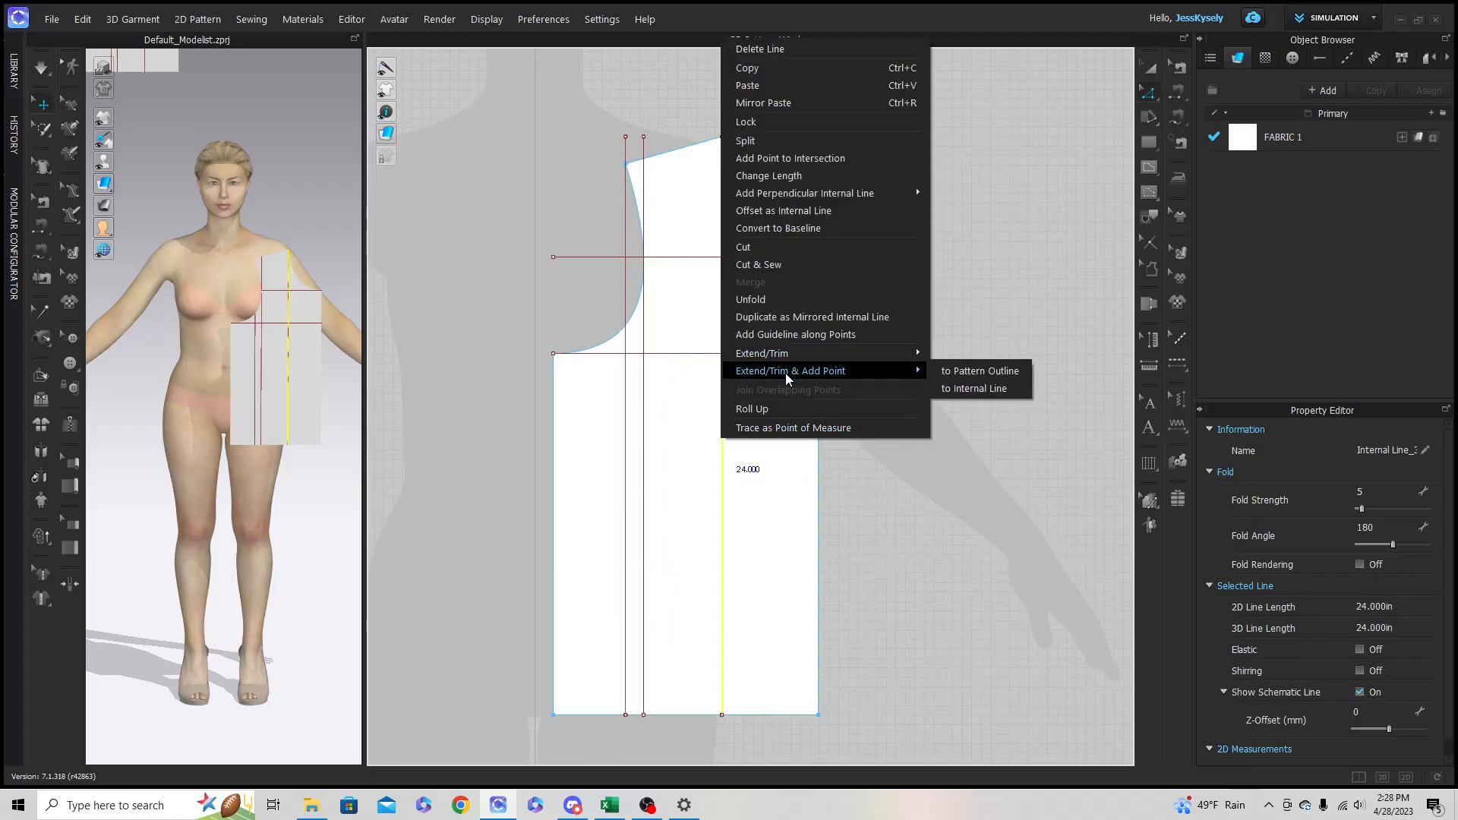
click(986, 371)
Step: Trim the vertical across-front and shoulder-point guides of the traced front to the pattern outline
click(645, 412)
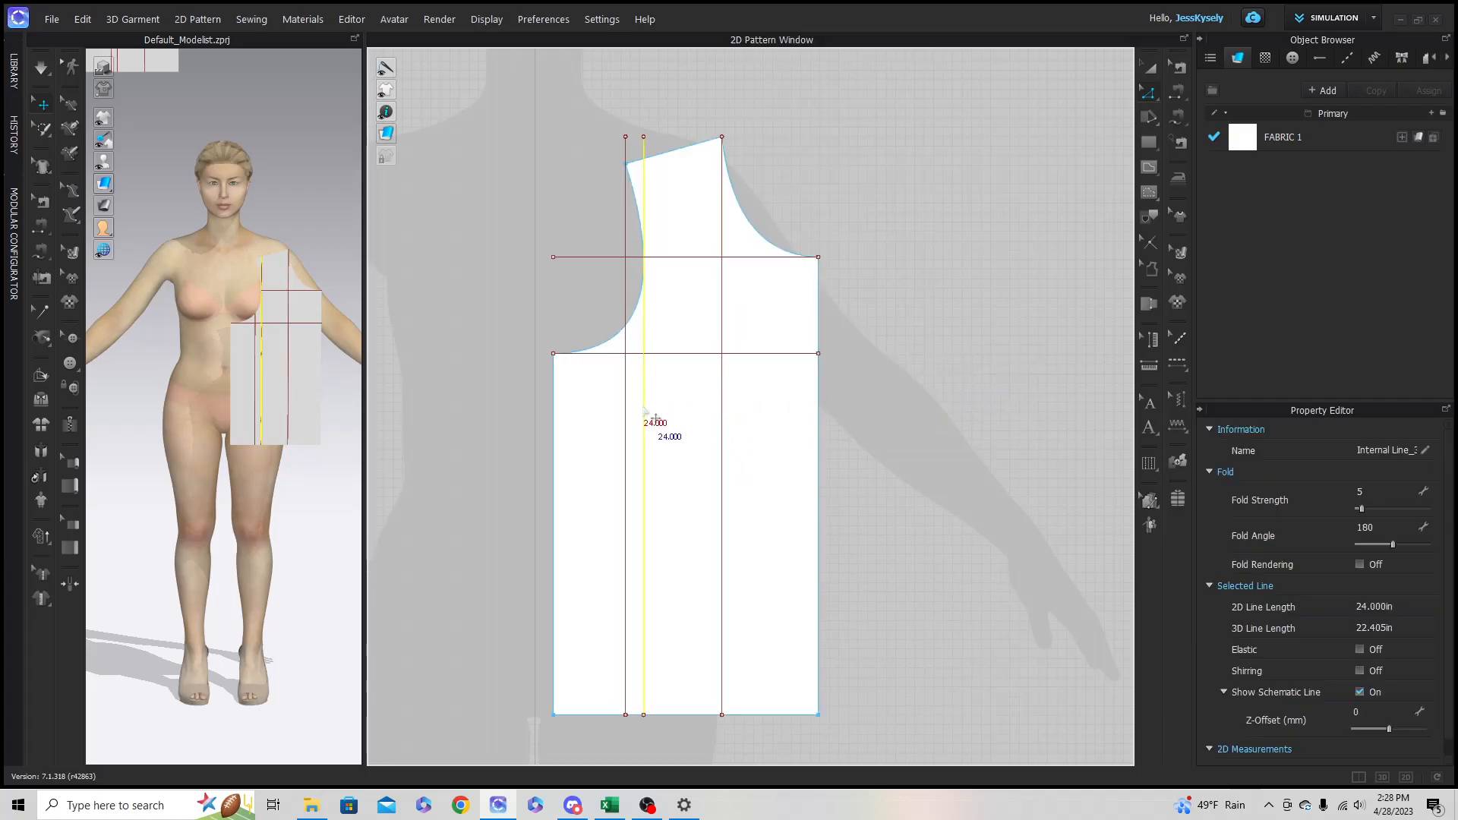
right_click(645, 410)
mouse_move(723, 723)
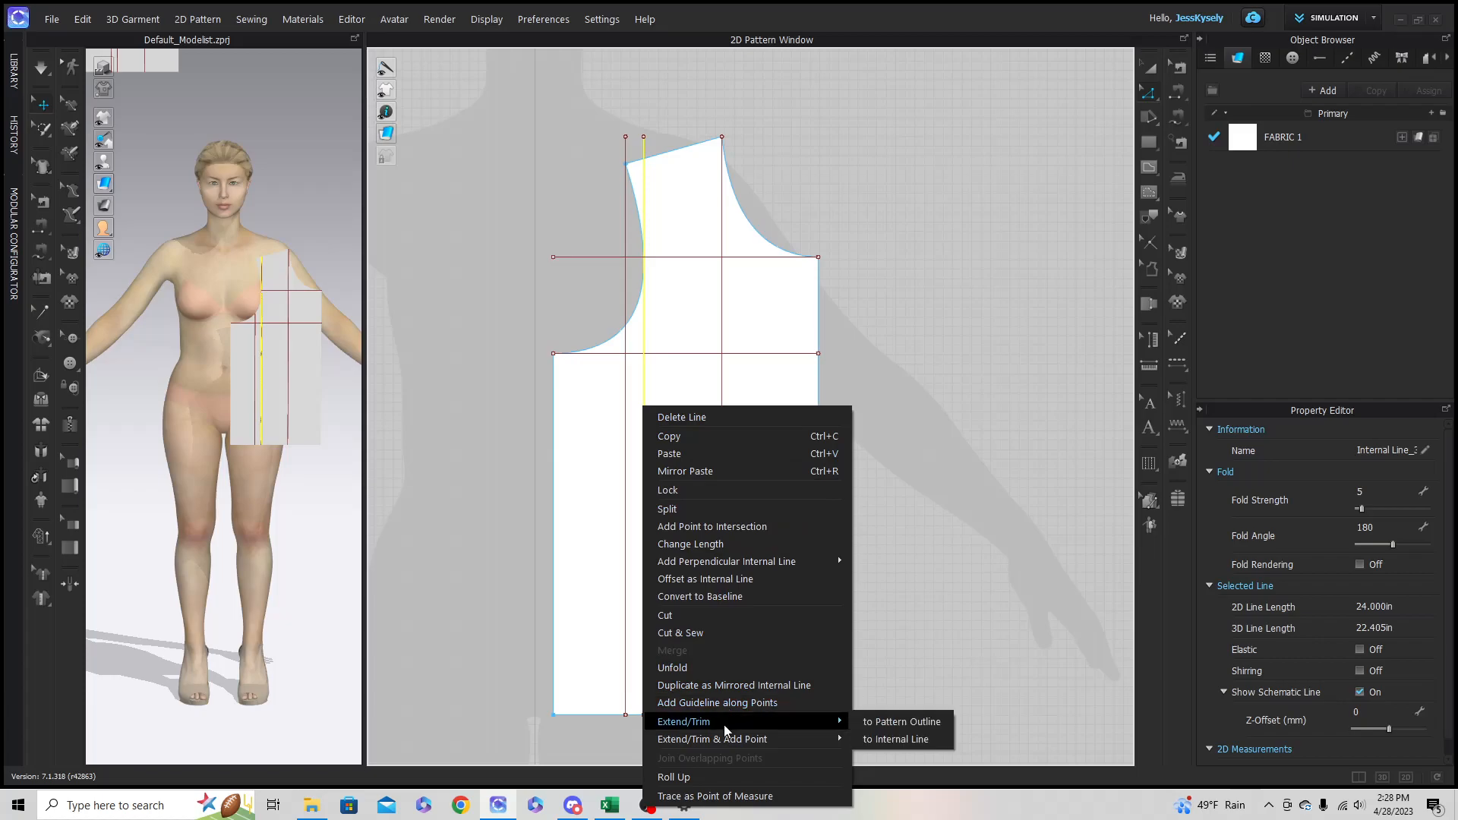
click(876, 731)
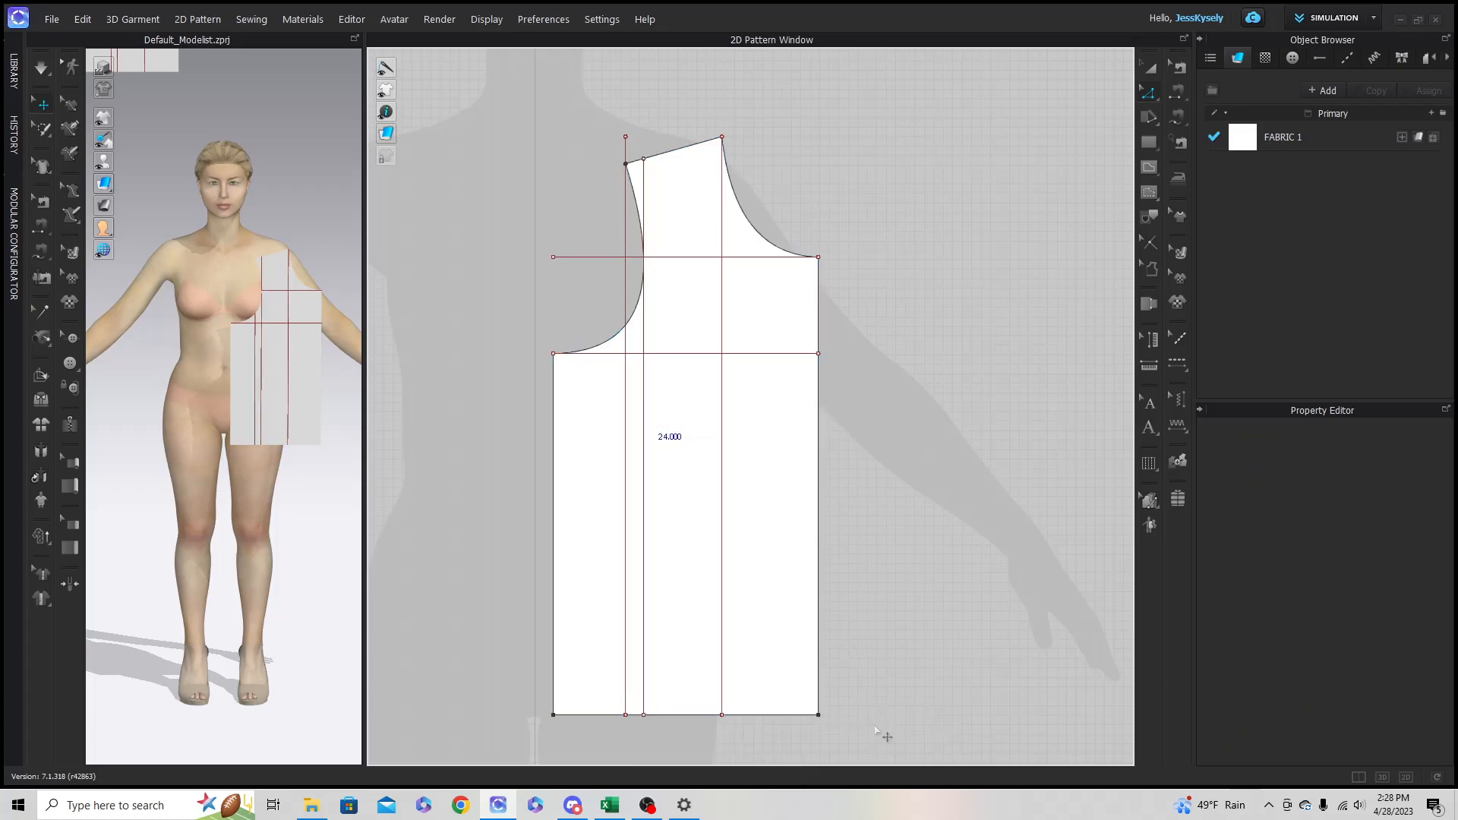
click(628, 438)
right_click(628, 438)
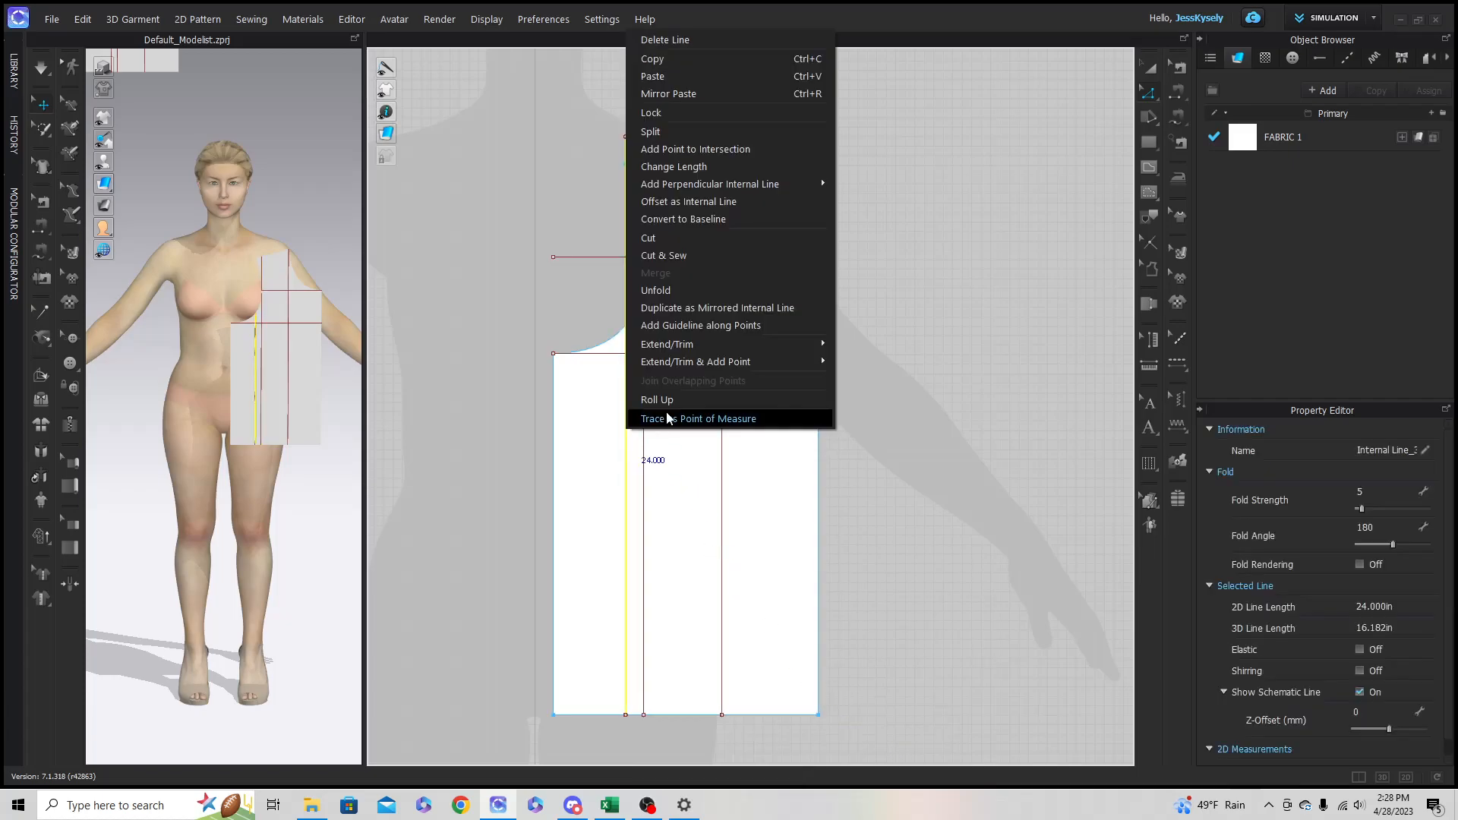
mouse_move(661, 346)
click(885, 345)
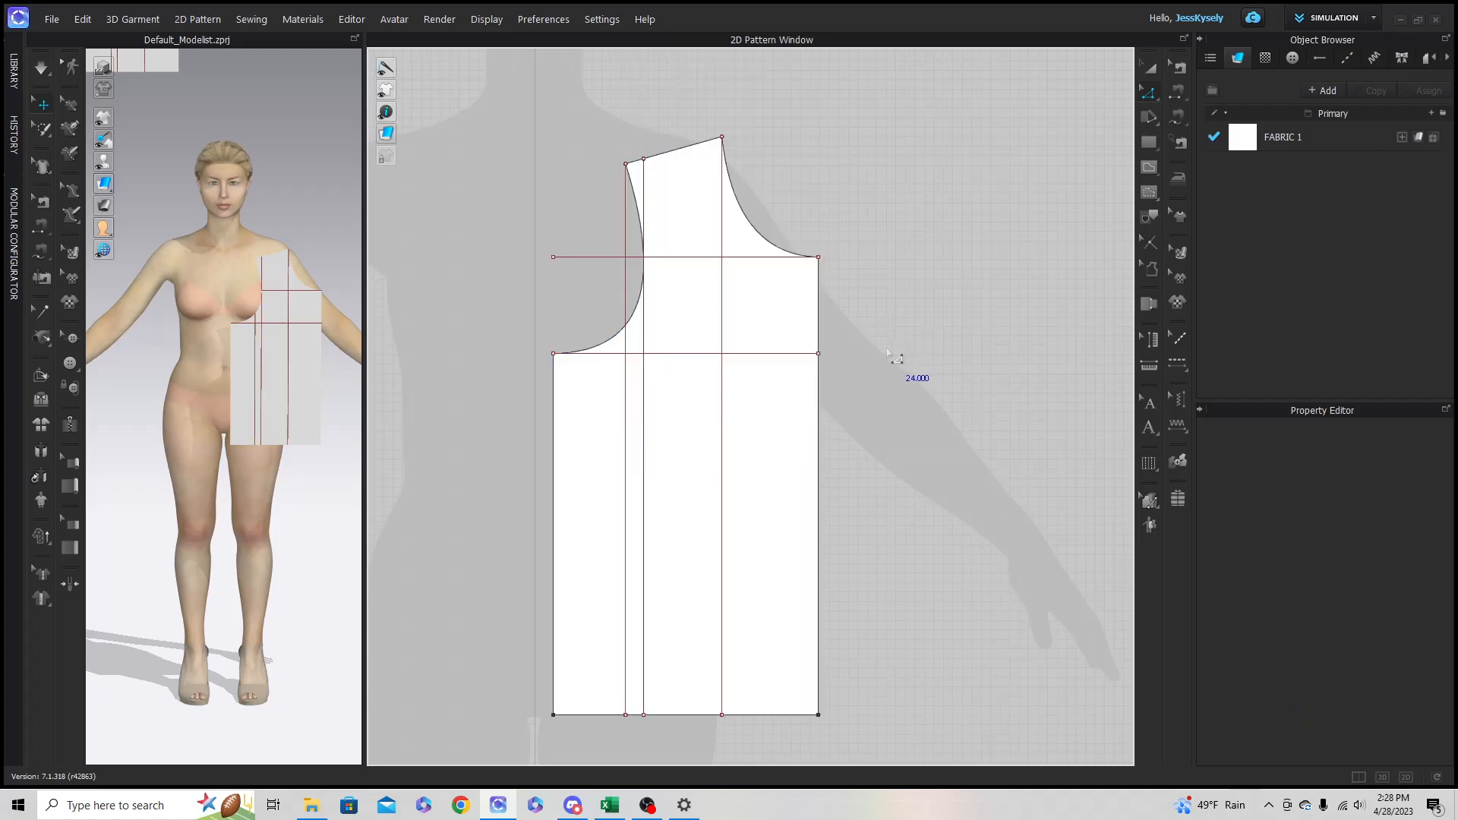
Step: Trim one of the overlapping across-front level lines and the horizontal underarm guide to the pattern outline
mouse_move(712, 263)
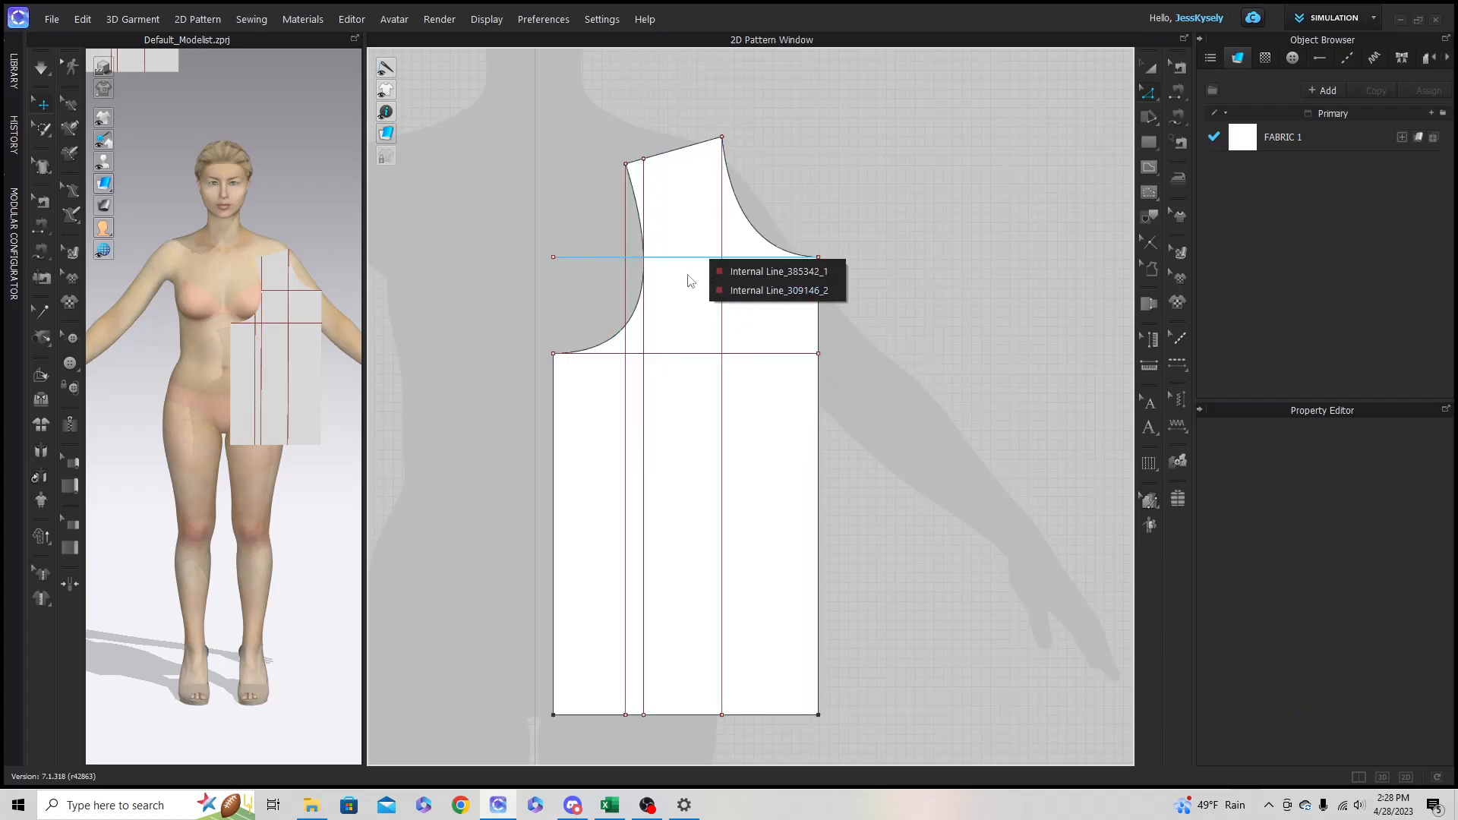
click(748, 291)
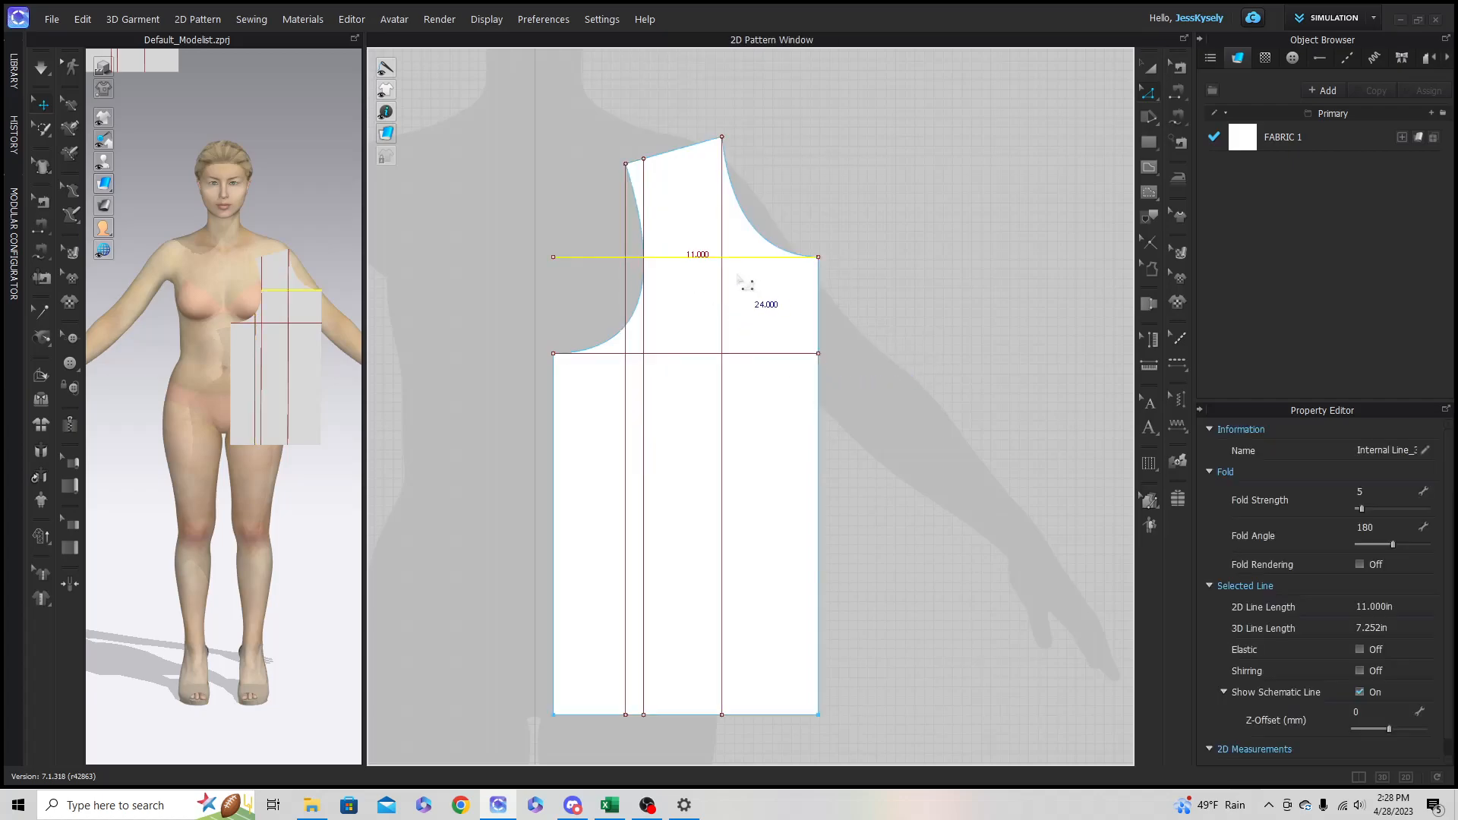
shift+click(699, 354)
right_click(695, 355)
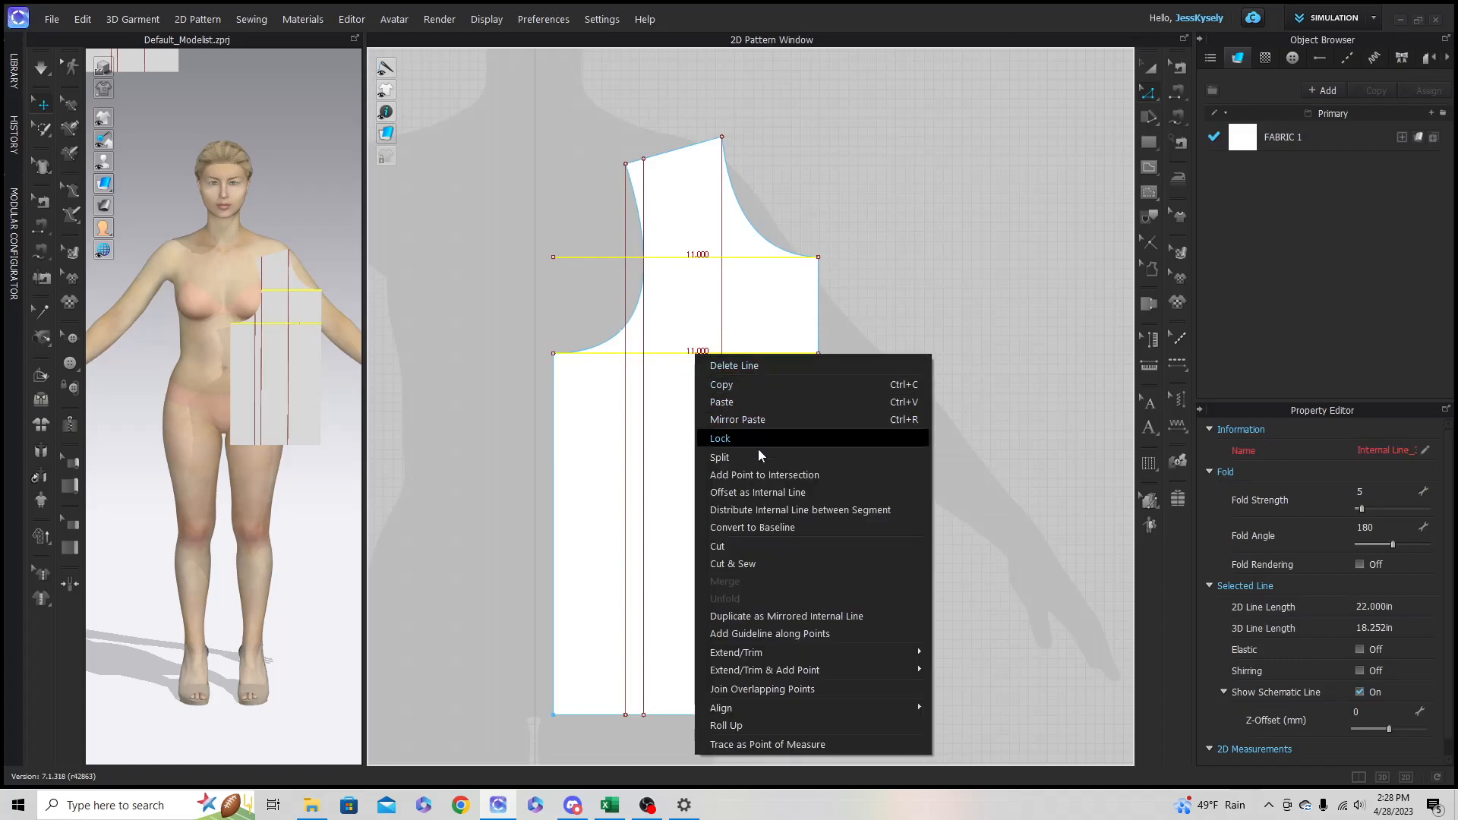
mouse_move(769, 651)
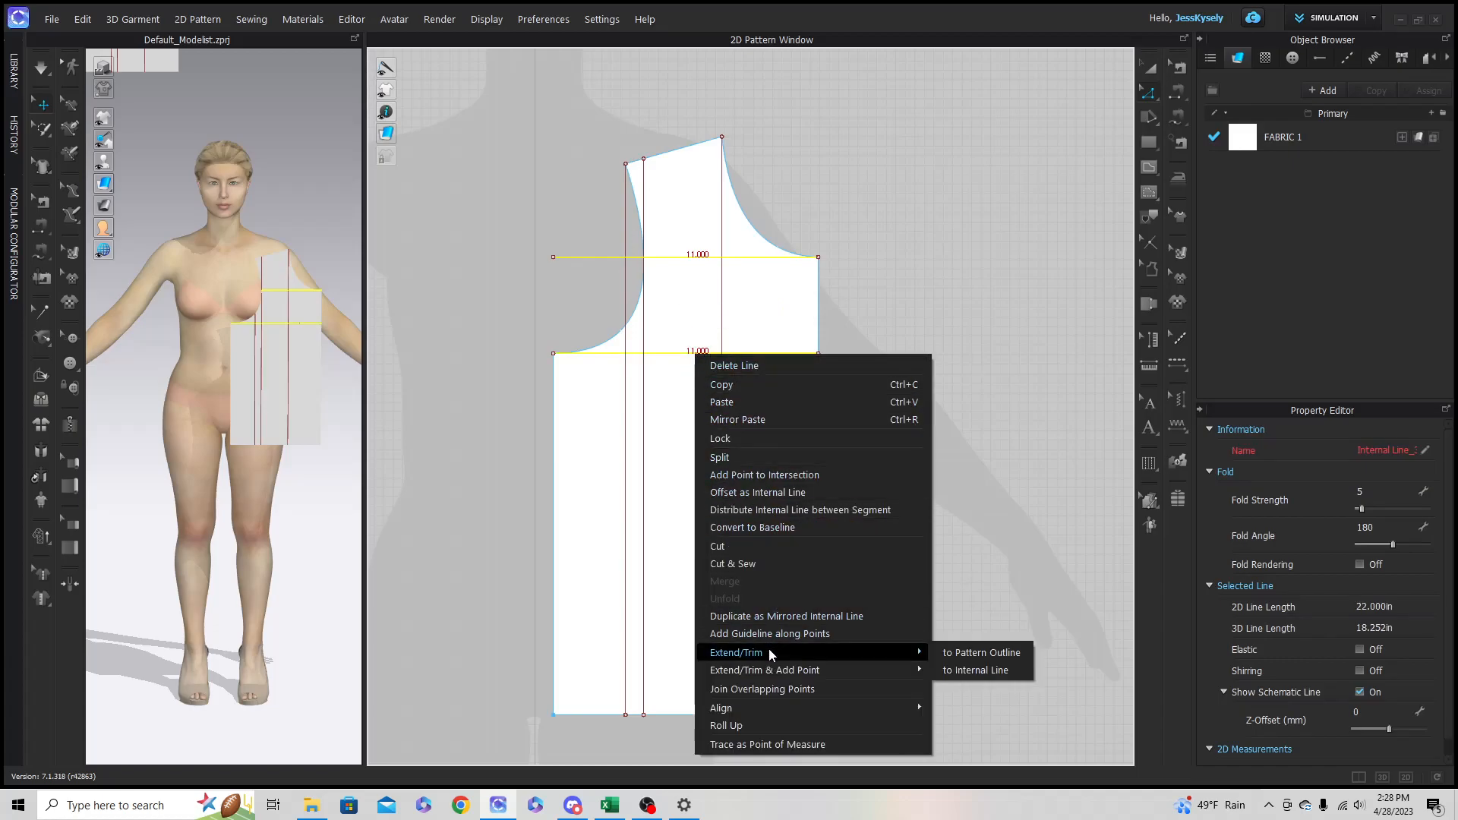
click(971, 655)
Step: Try to trim the remaining overlapping horizontal line at the across-front level to the pattern outline
click(690, 260)
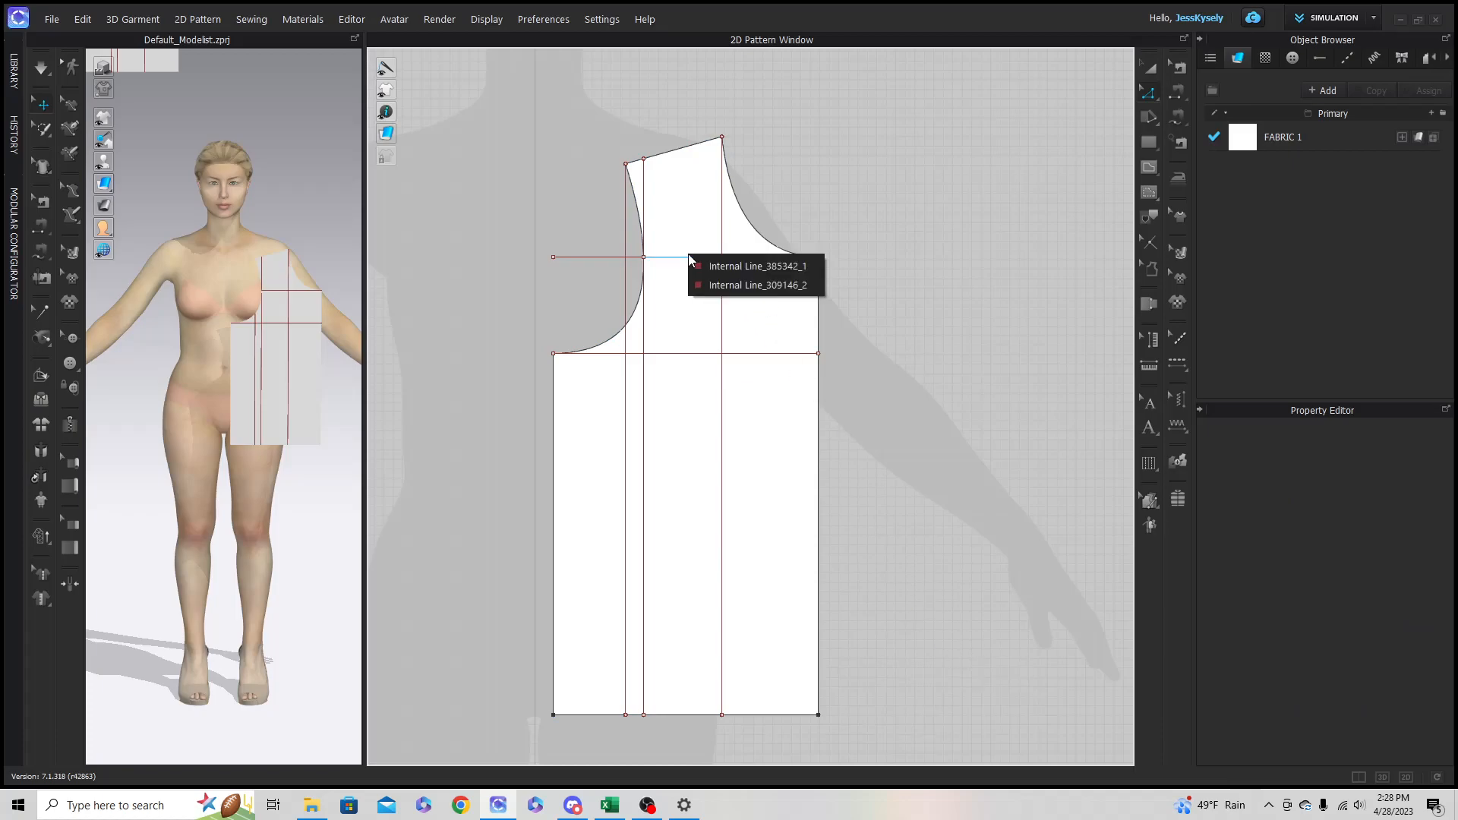
click(720, 266)
right_click(705, 257)
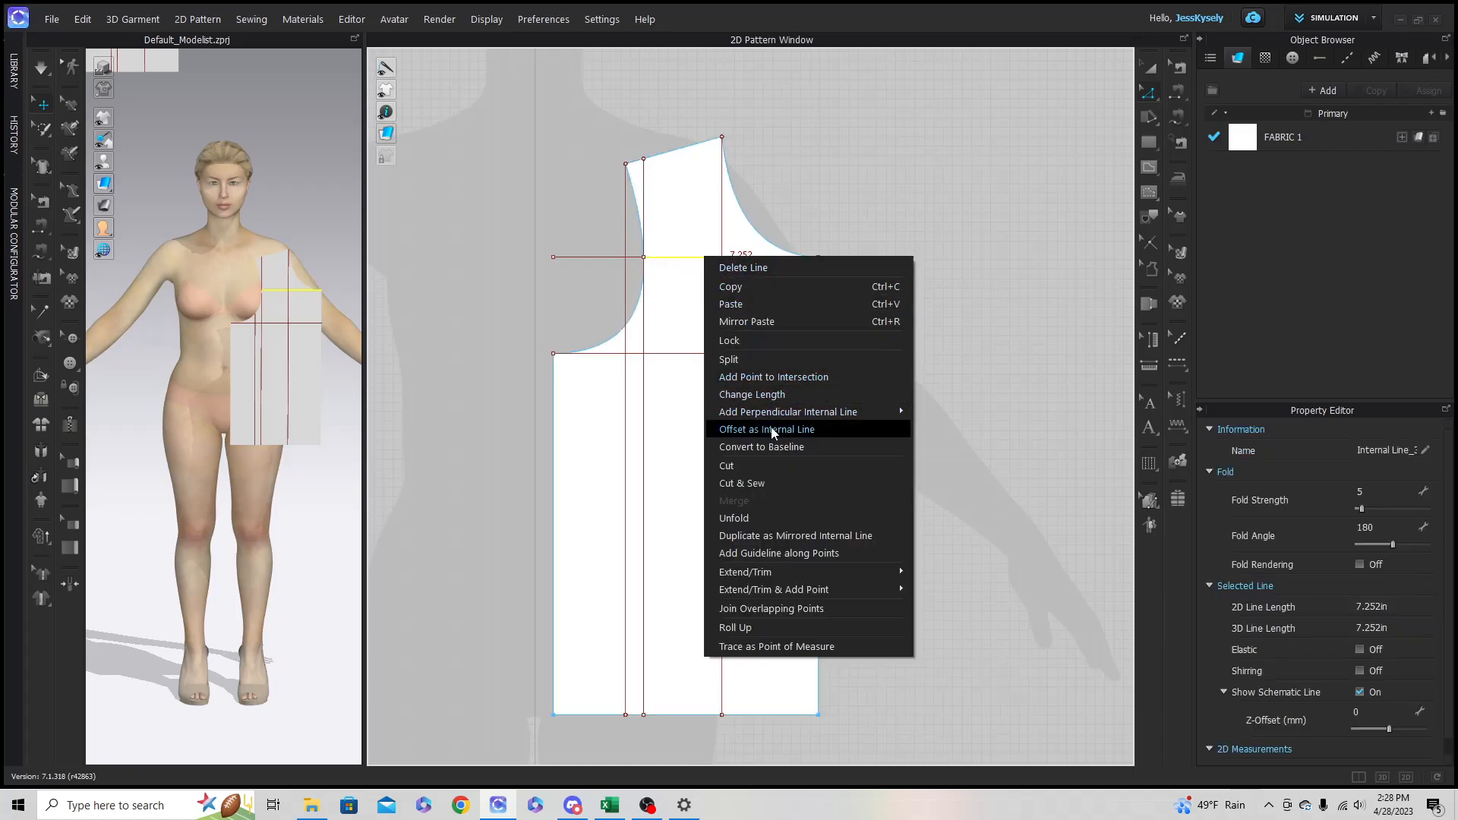
mouse_move(800, 573)
click(976, 572)
click(917, 486)
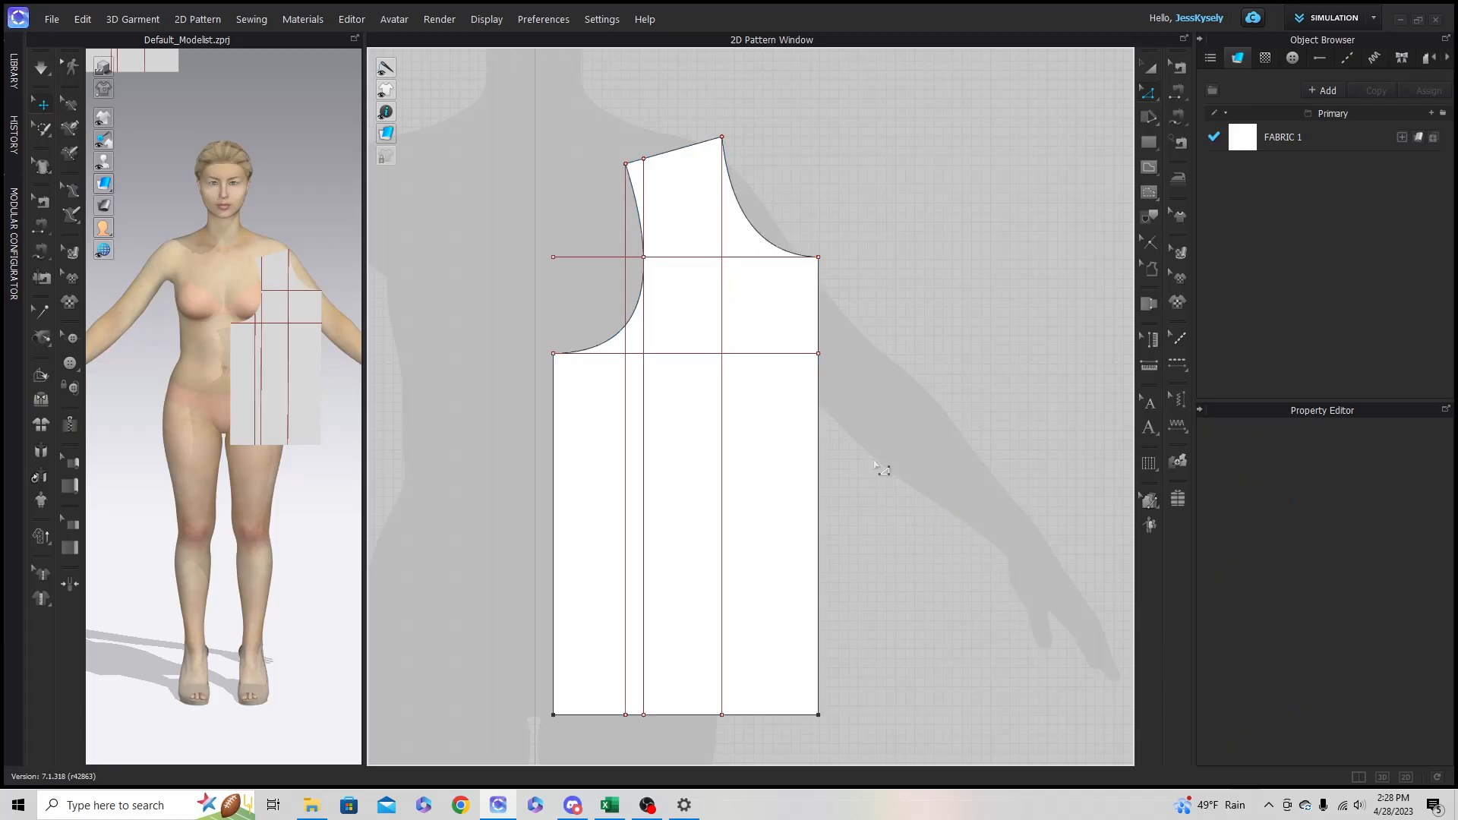
Step: Delete the overlapping horizontal guide at the across-front level that extends past the armhole of the traced front
click(596, 258)
key(Delete)
Step: Try to trim the vertical shoulder-point guide to the pattern outline with Extend/Trim & Add Point and with Extend/Trim
scroll(843, 335, up, 2)
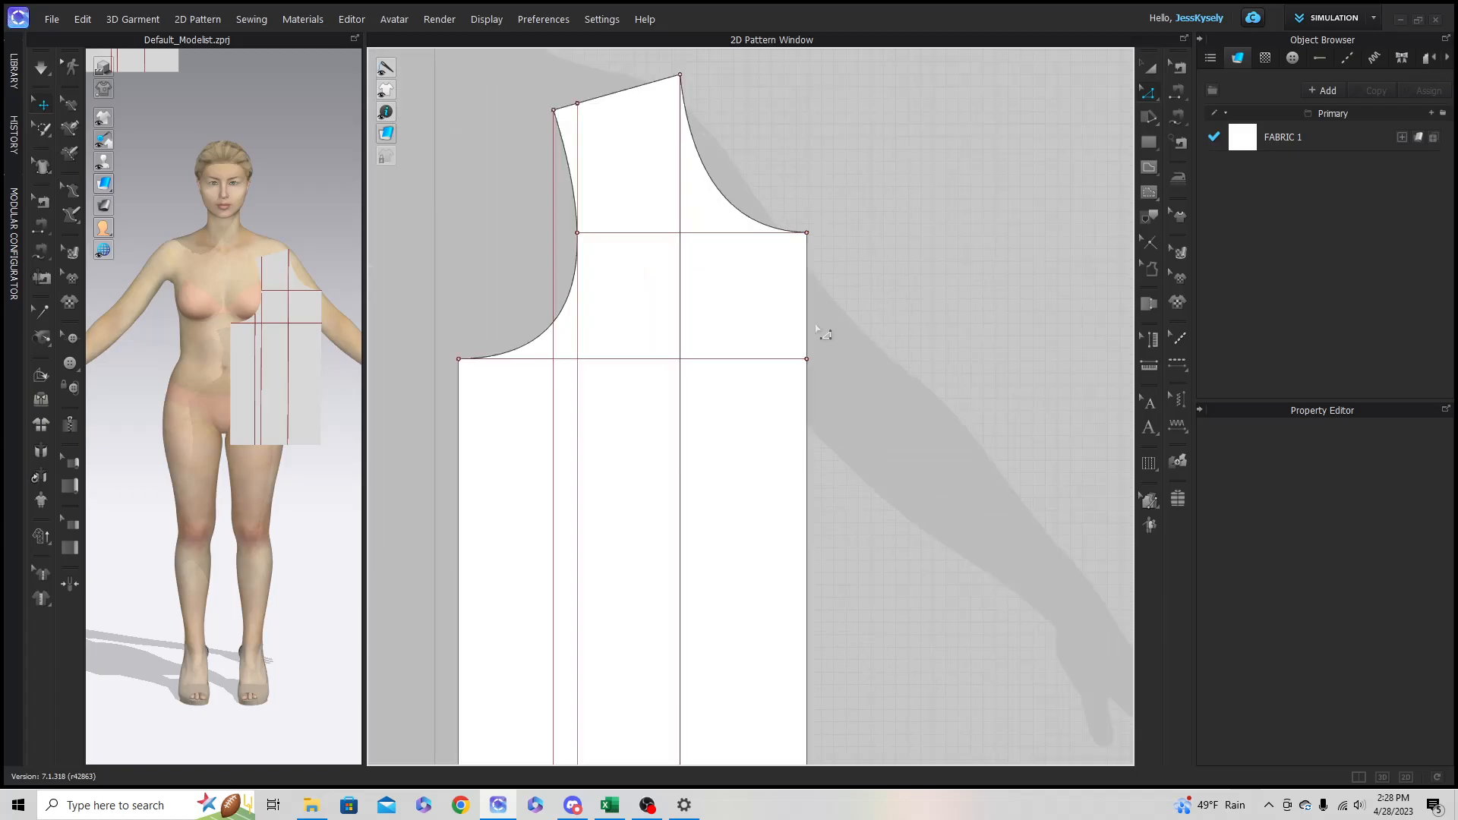
click(554, 283)
right_click(553, 271)
mouse_move(642, 592)
click(804, 602)
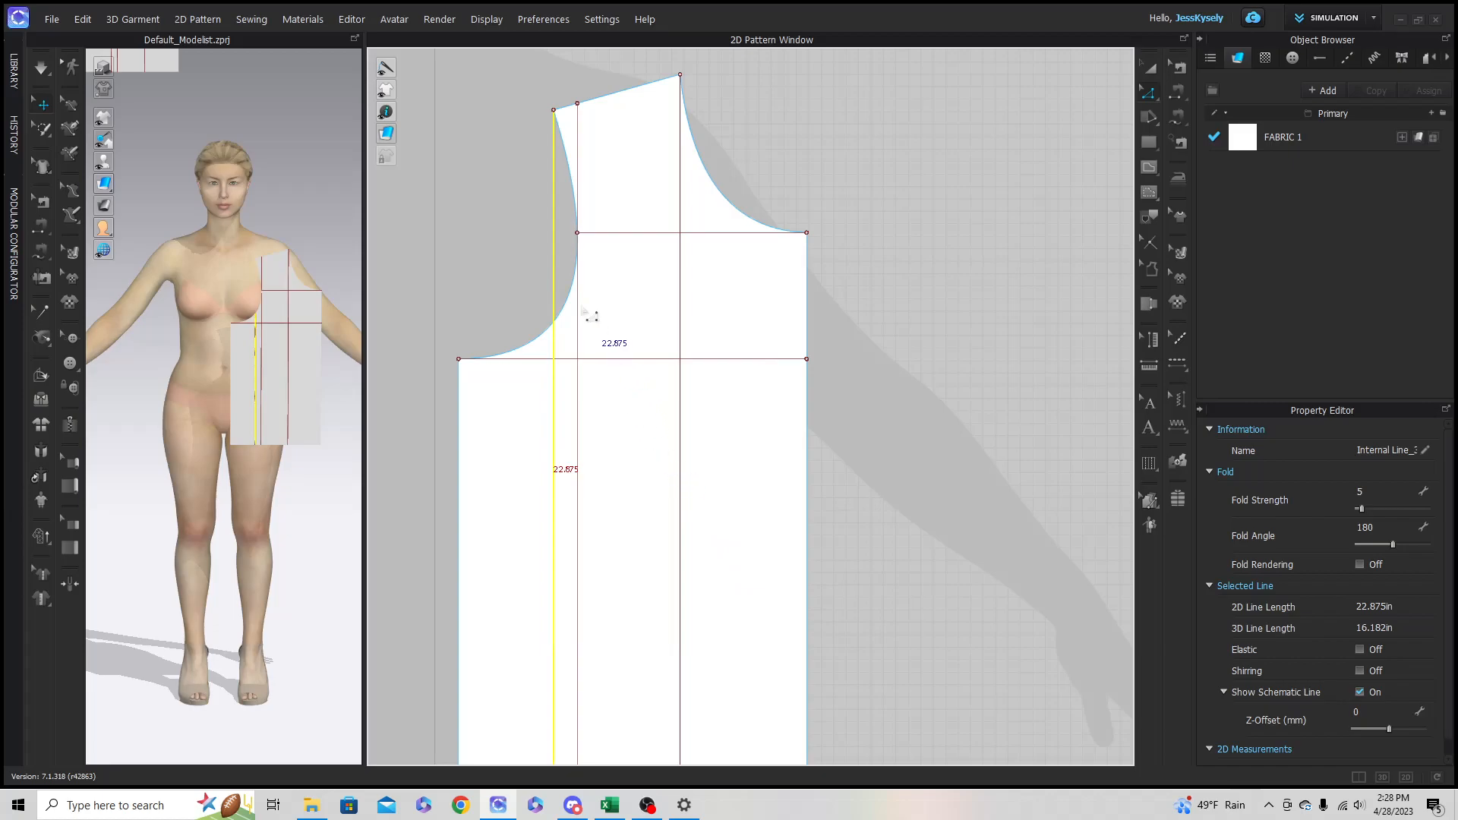
right_click(553, 264)
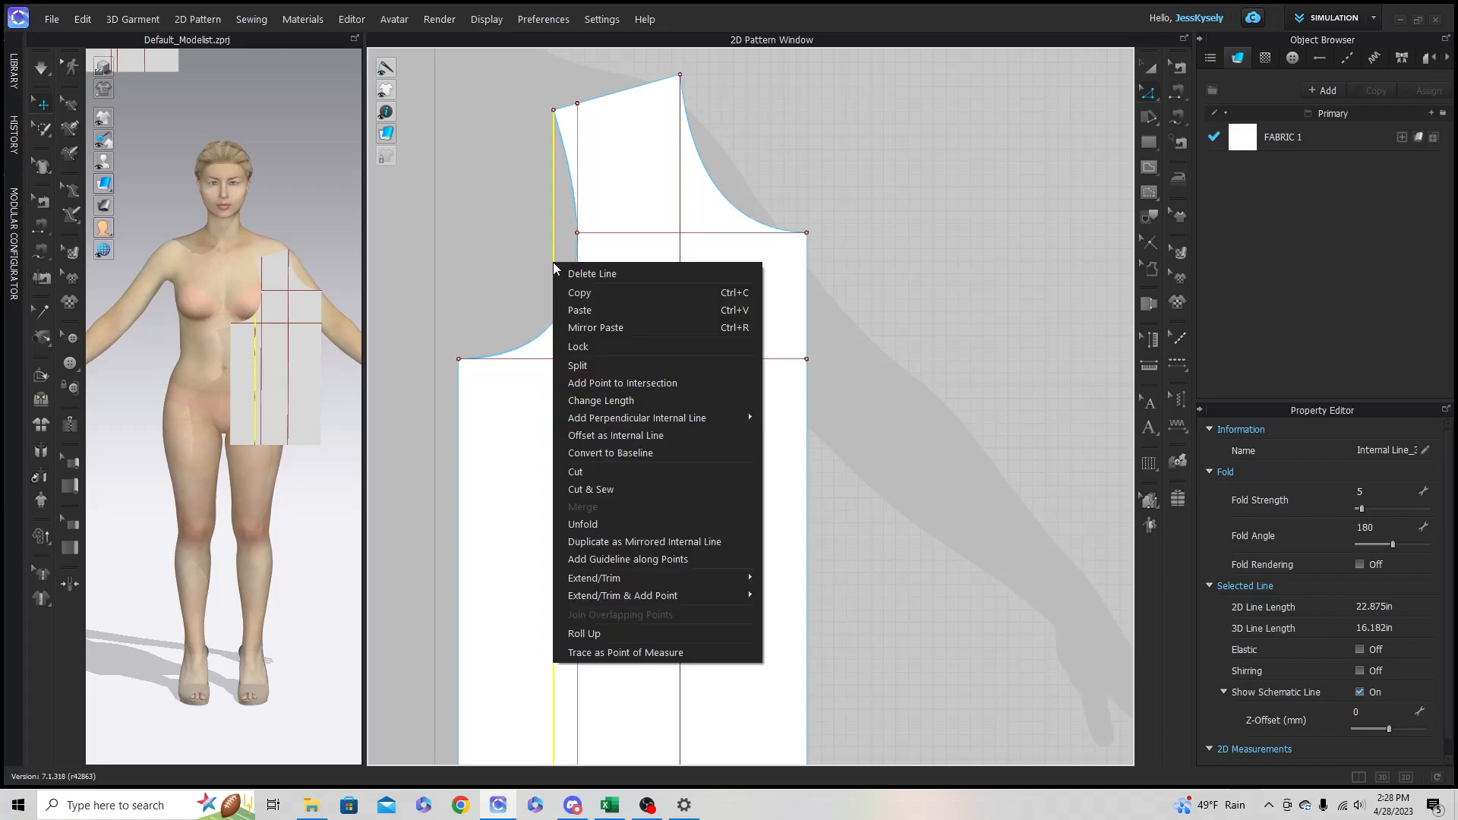
mouse_move(644, 577)
click(793, 582)
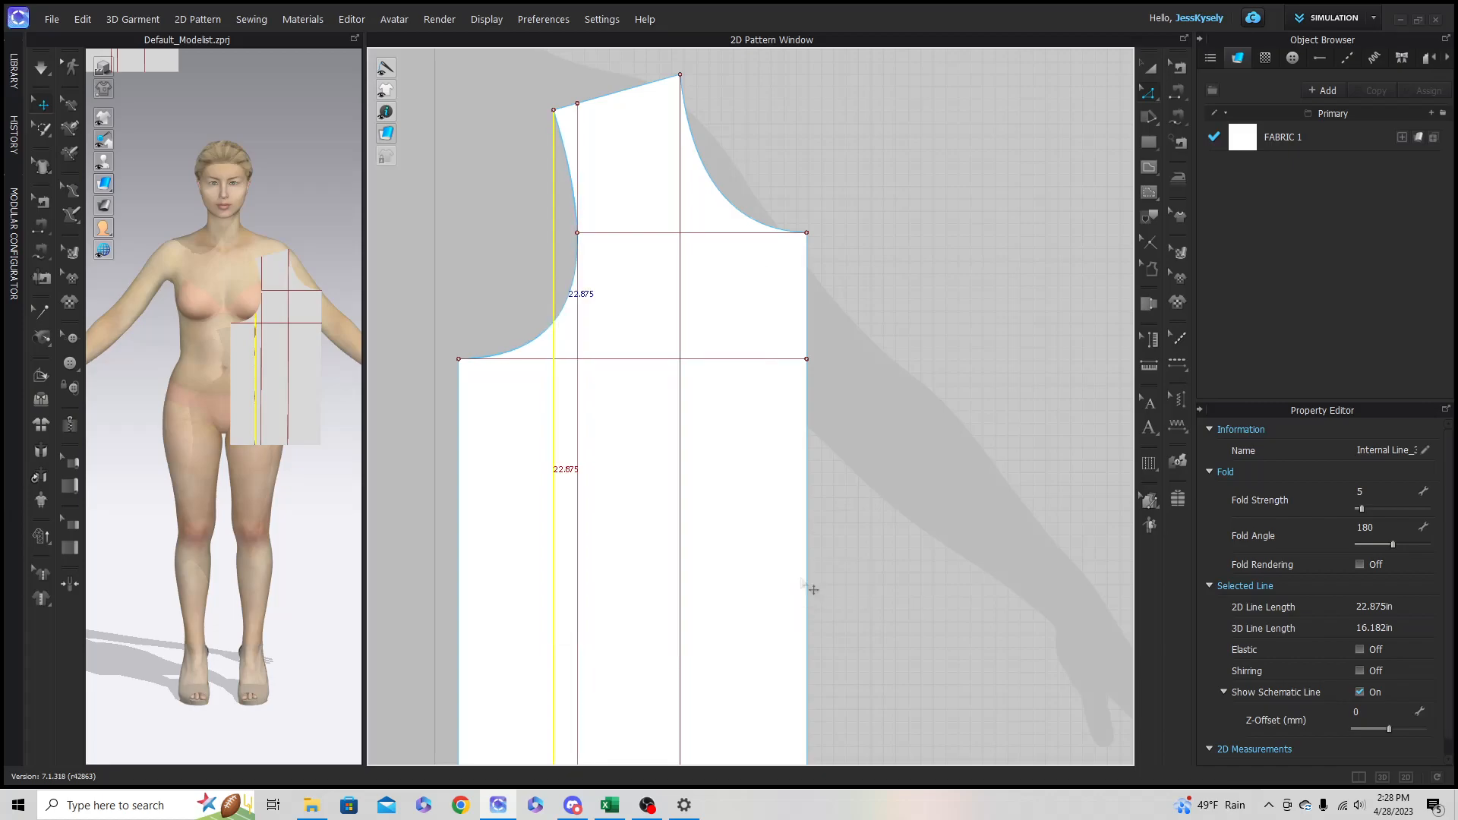
click(915, 414)
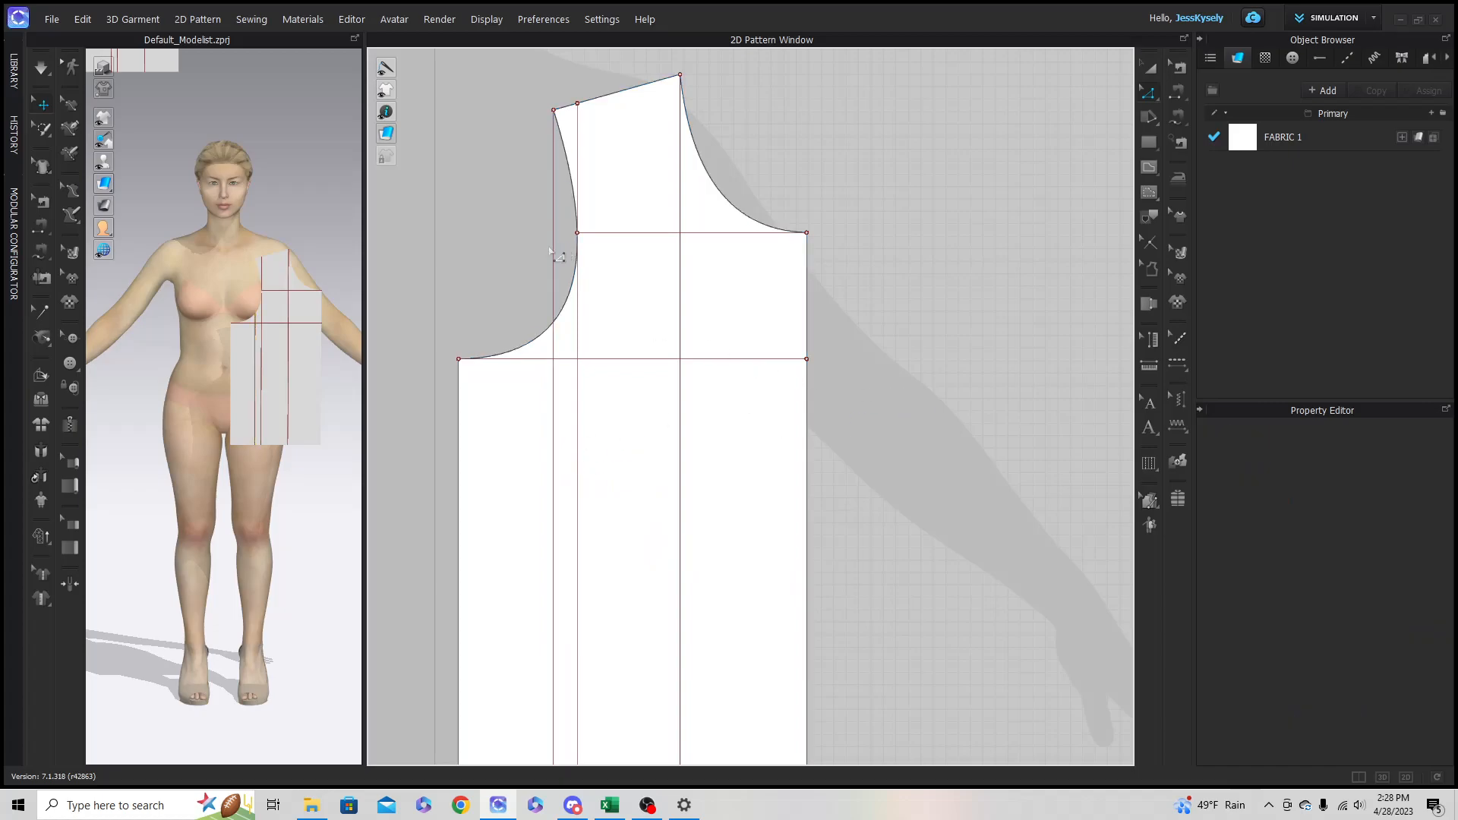
Step: Delete the vertical shoulder-point guide from the traced front
click(554, 247)
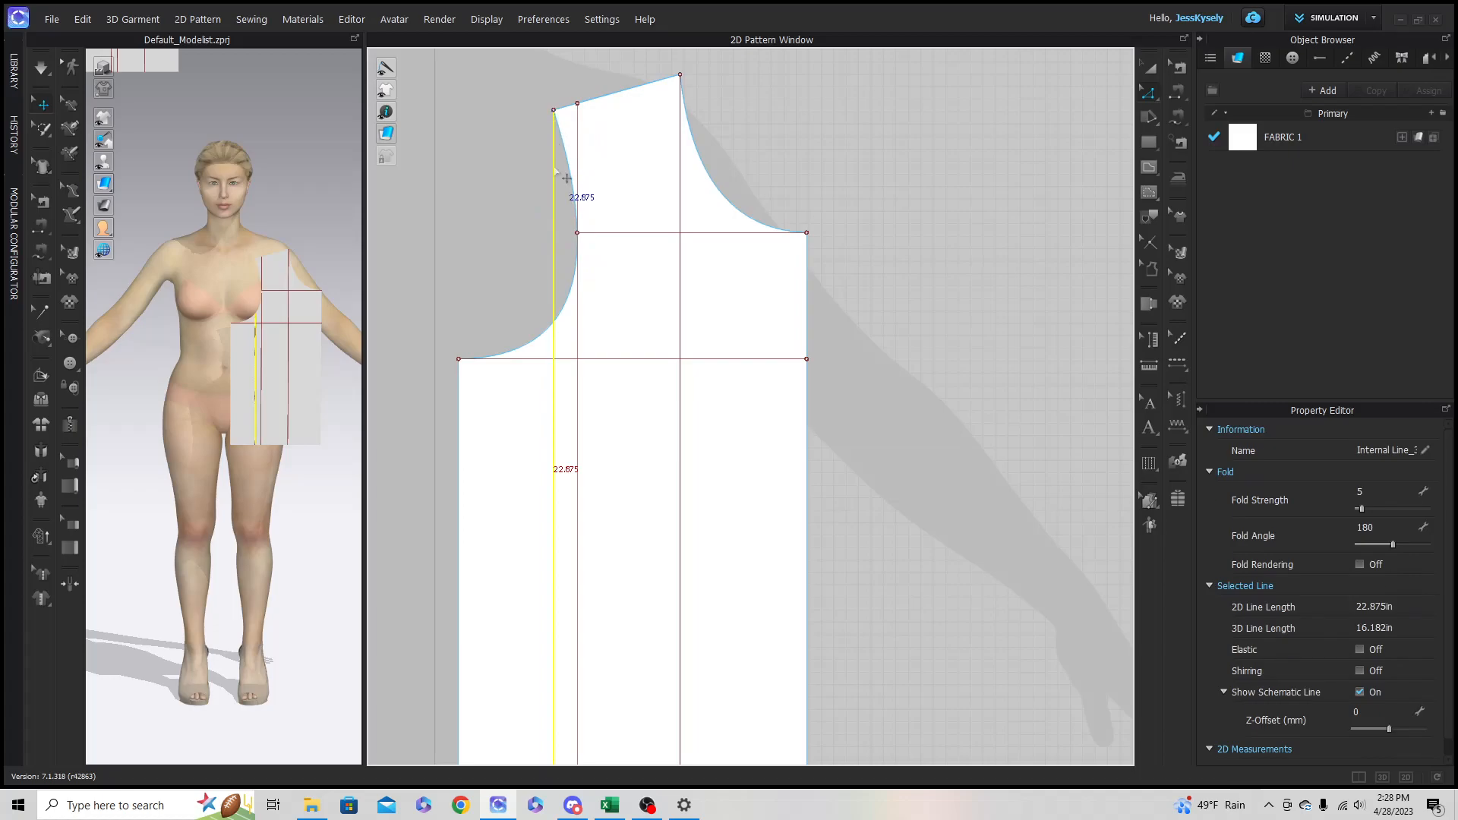
key(Delete)
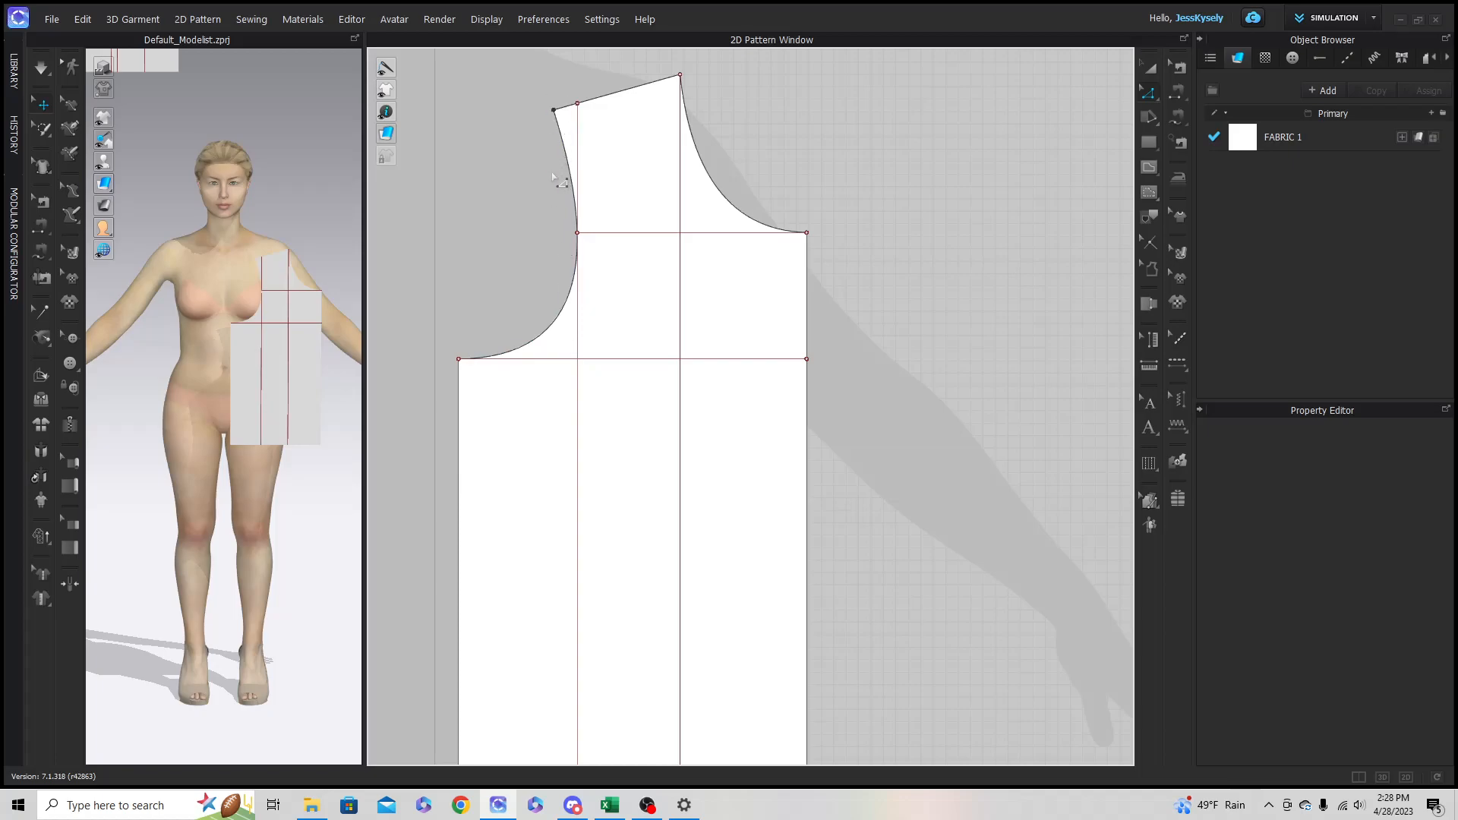
Step: Convert the two vertical and two horizontal internal guides of the traced front to baselines, and lock all baselines
scroll(923, 424, down, 1)
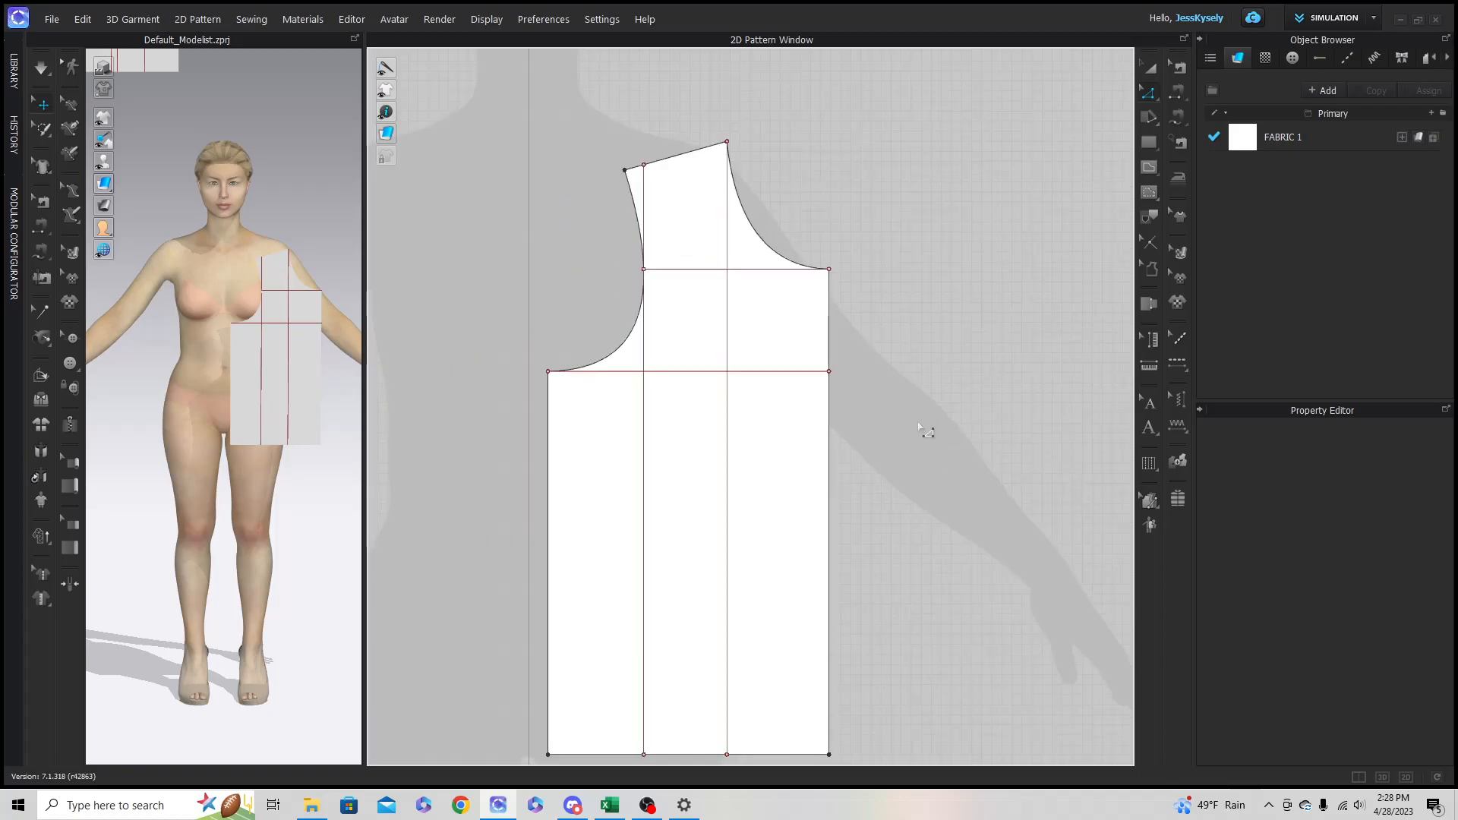
middle_drag(923, 429, 886, 375)
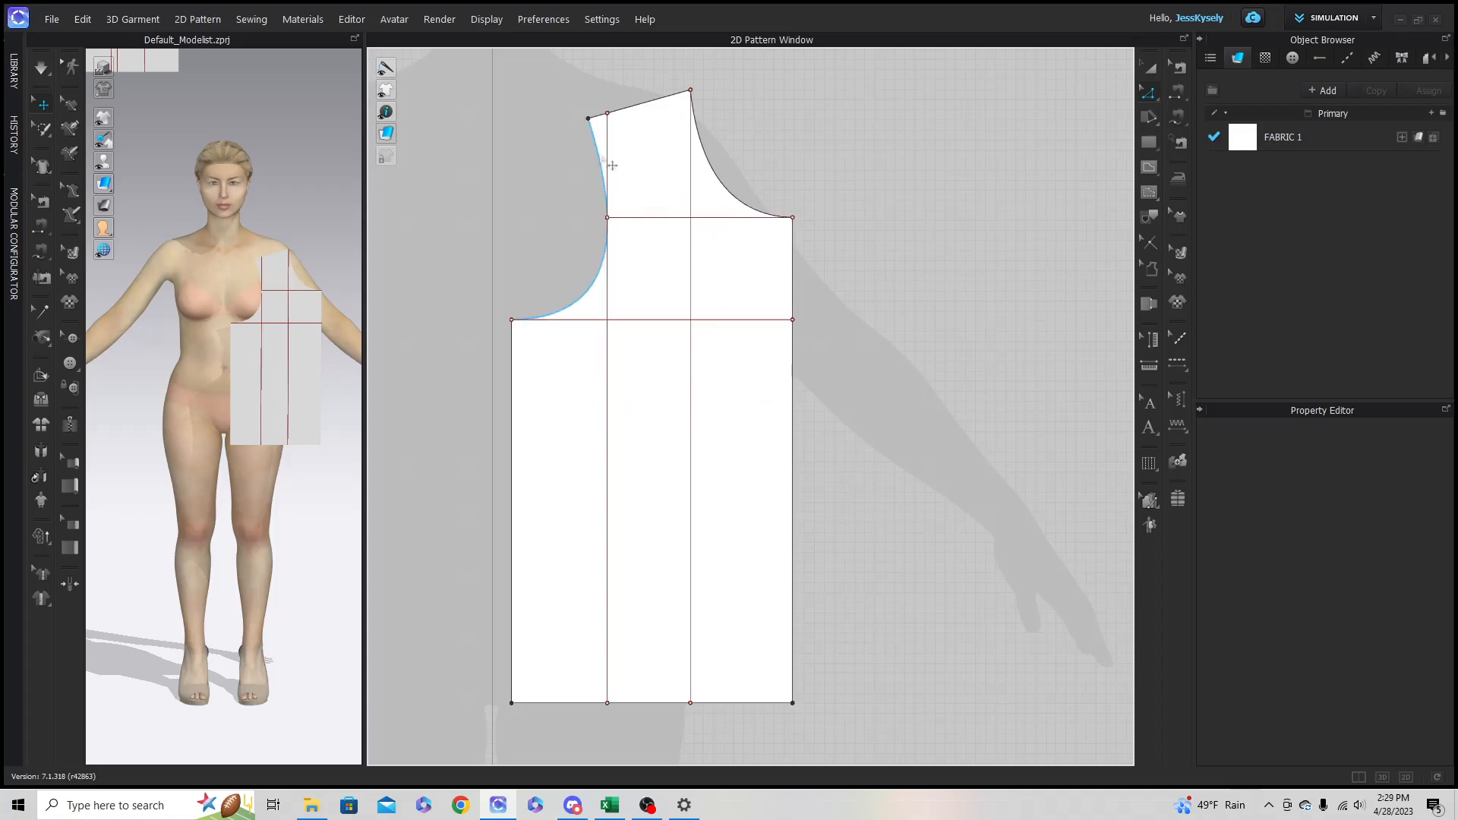
click(690, 232)
shift+click(608, 281)
shift+click(659, 218)
shift+click(657, 319)
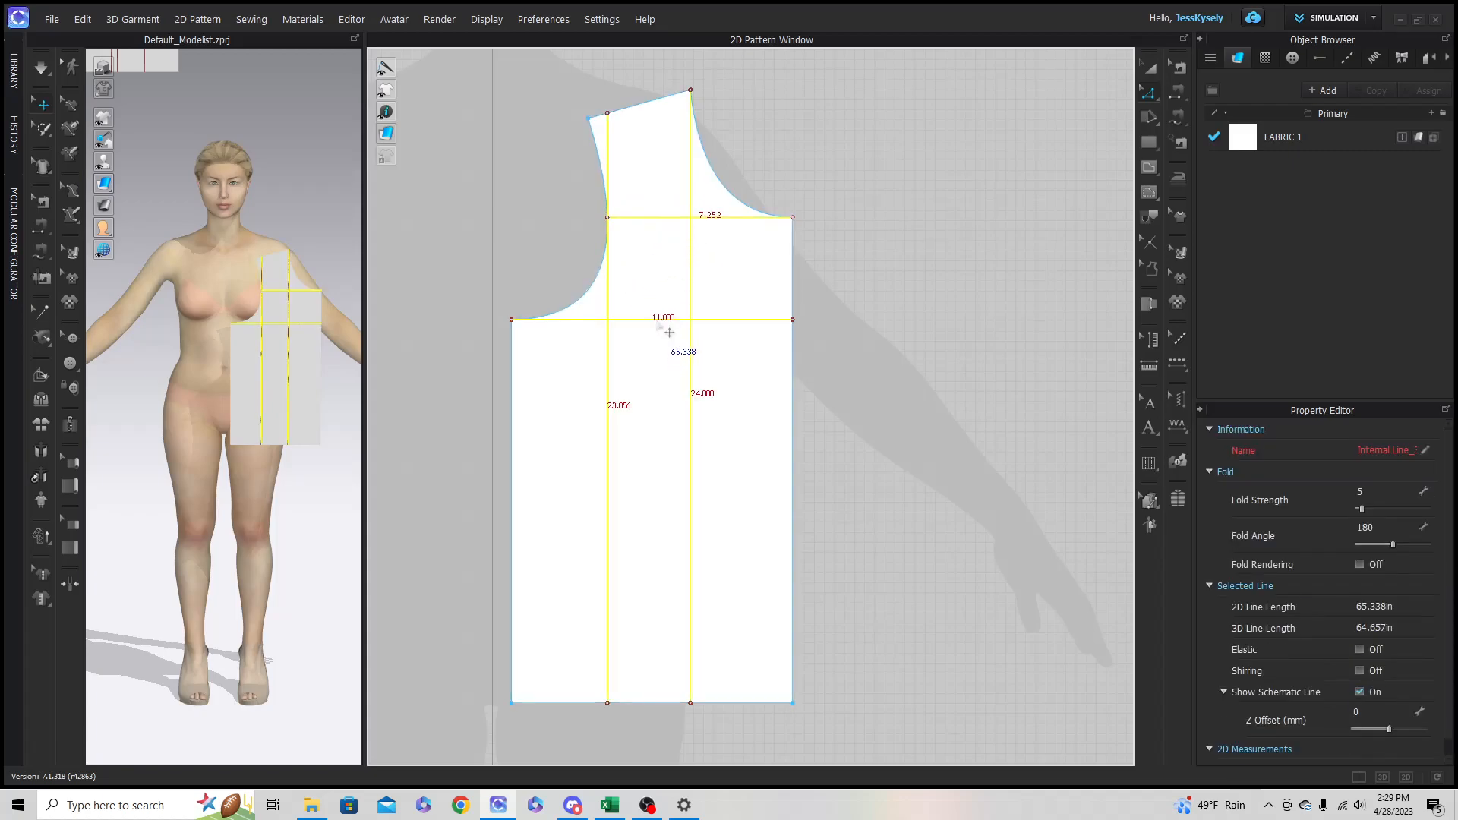
right_click(658, 320)
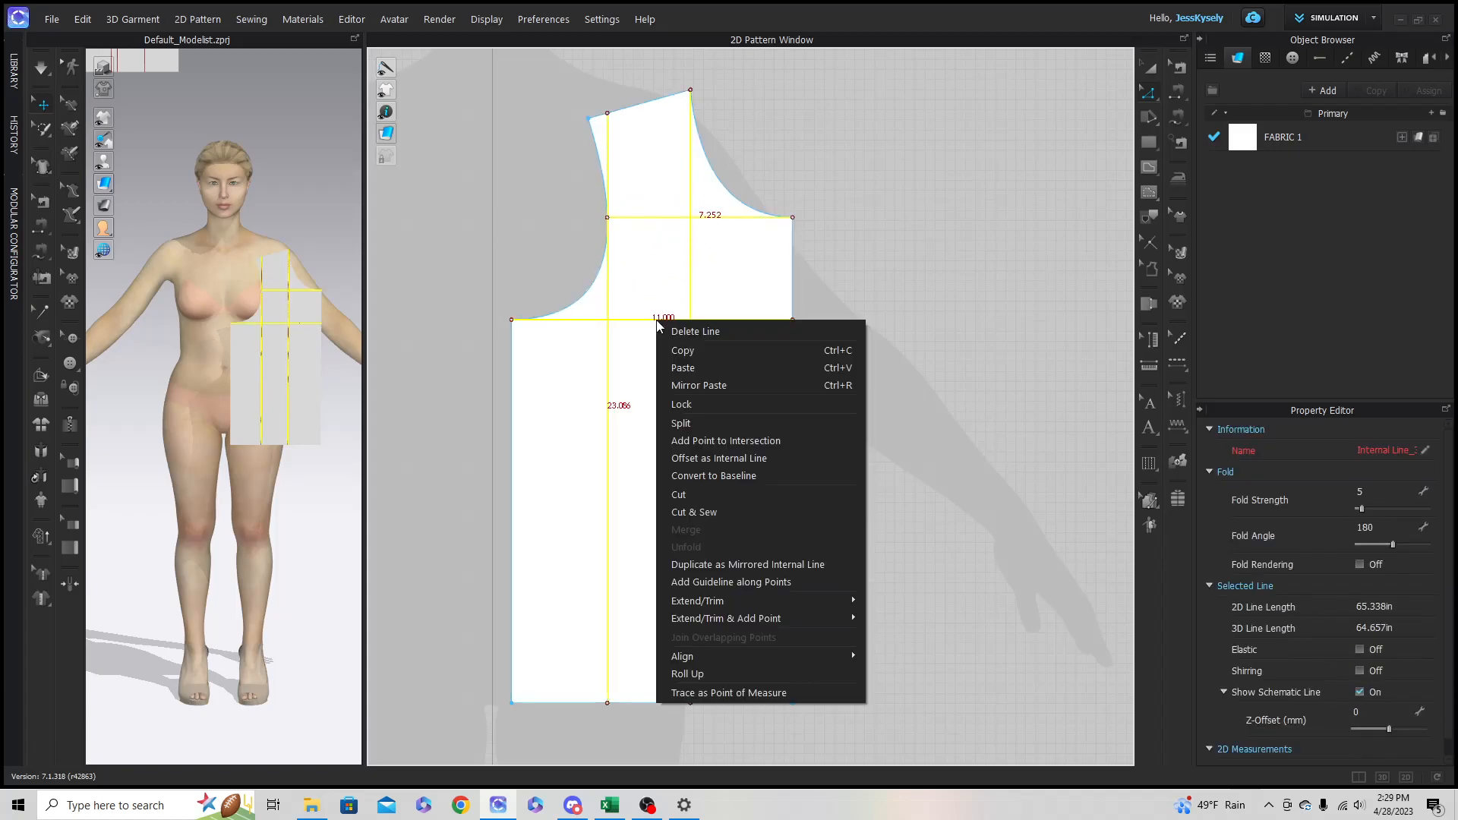
click(726, 475)
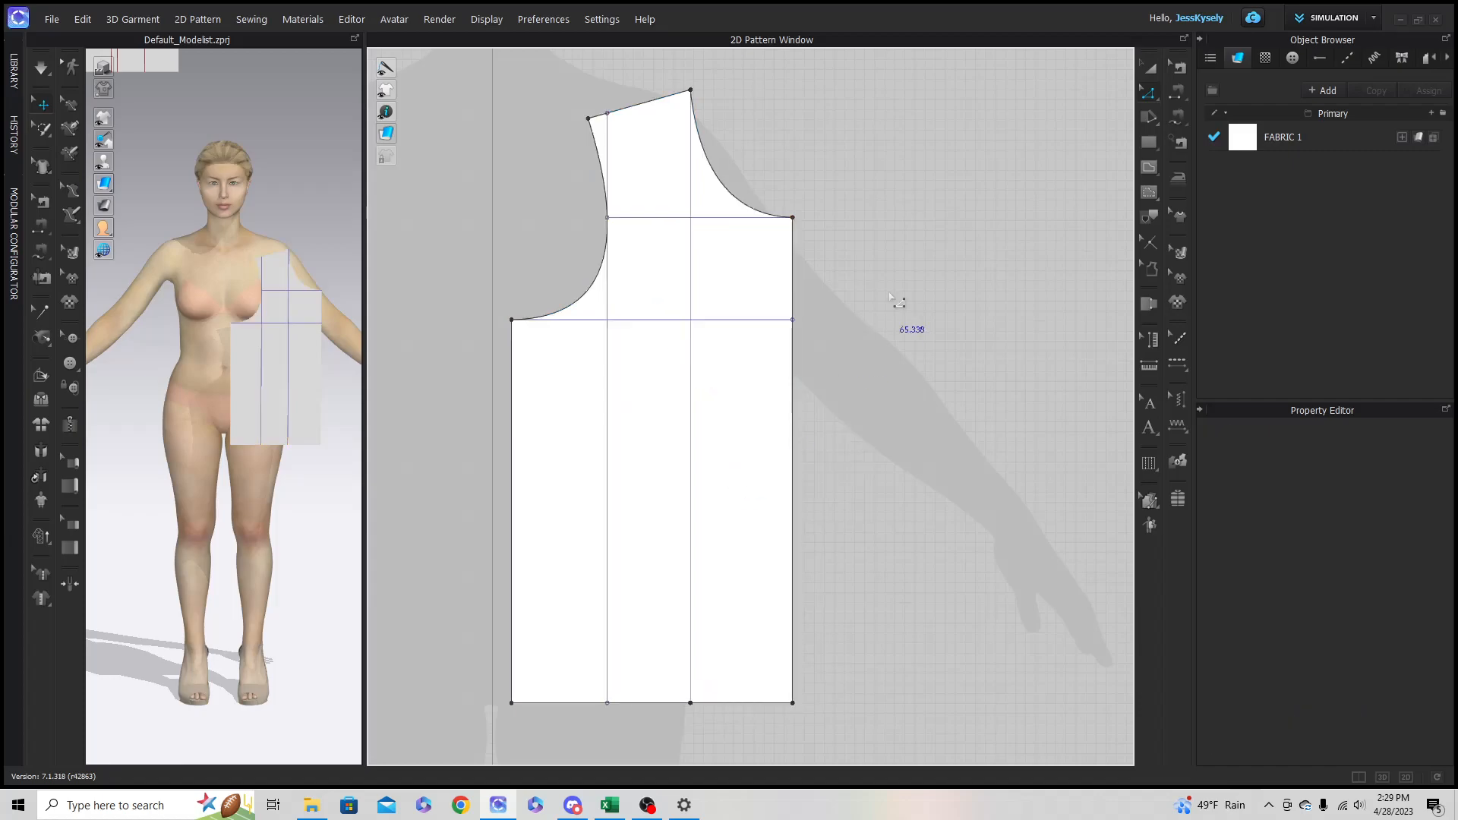
right_click(897, 232)
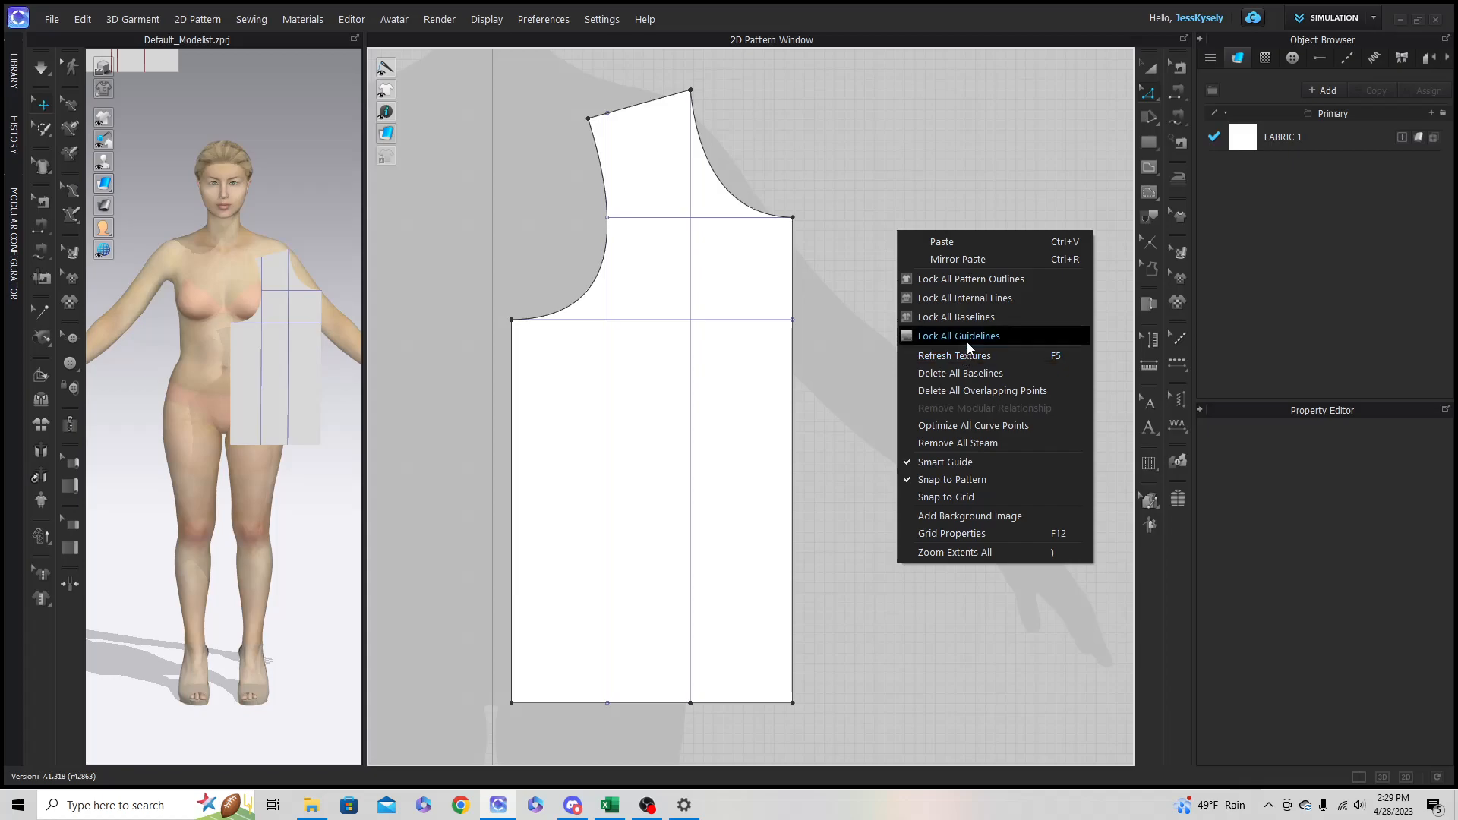
click(972, 317)
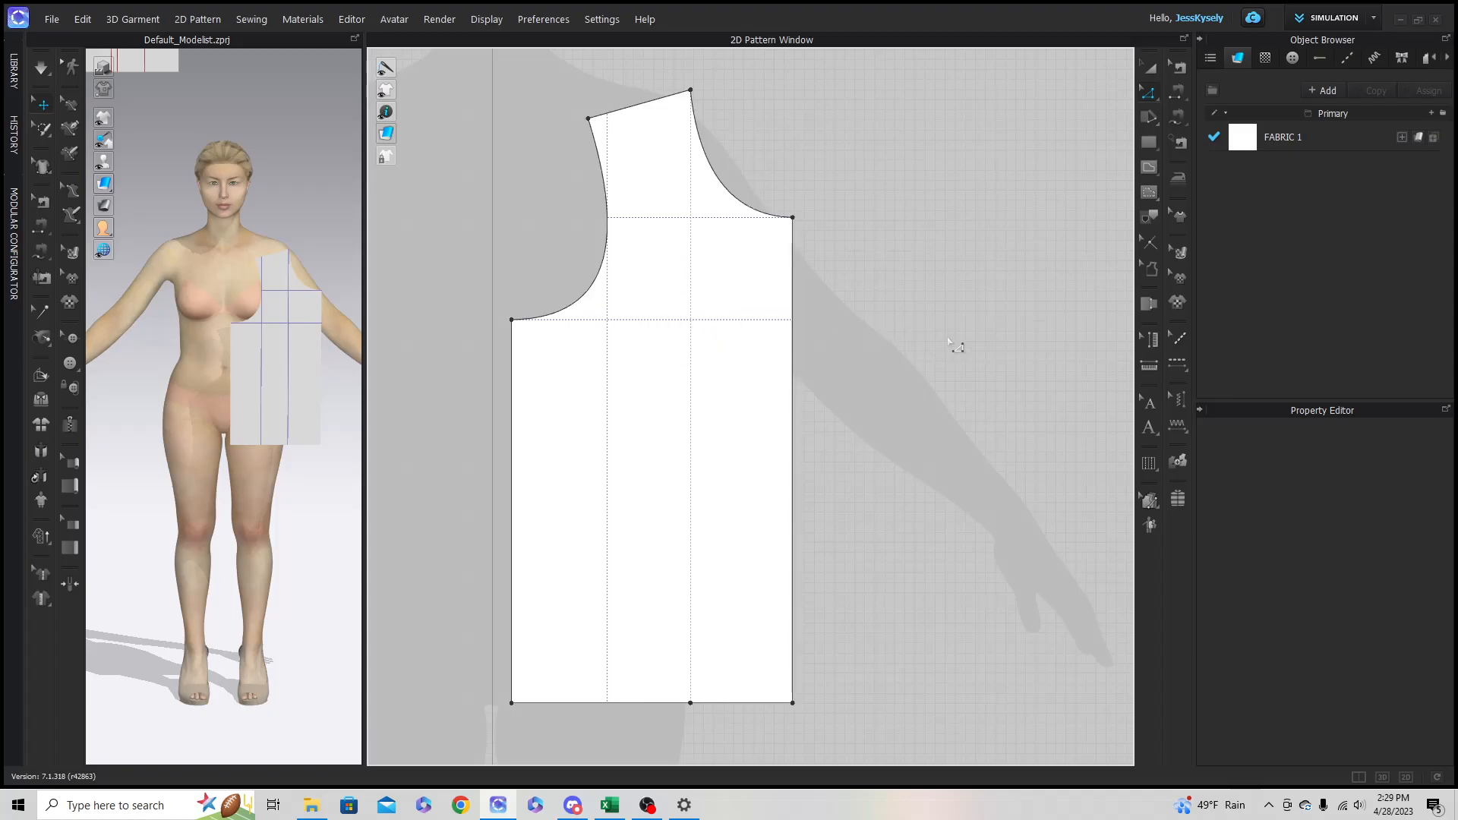
Step: Delete the leftover hem point at the foot of the neck-width baseline
click(691, 704)
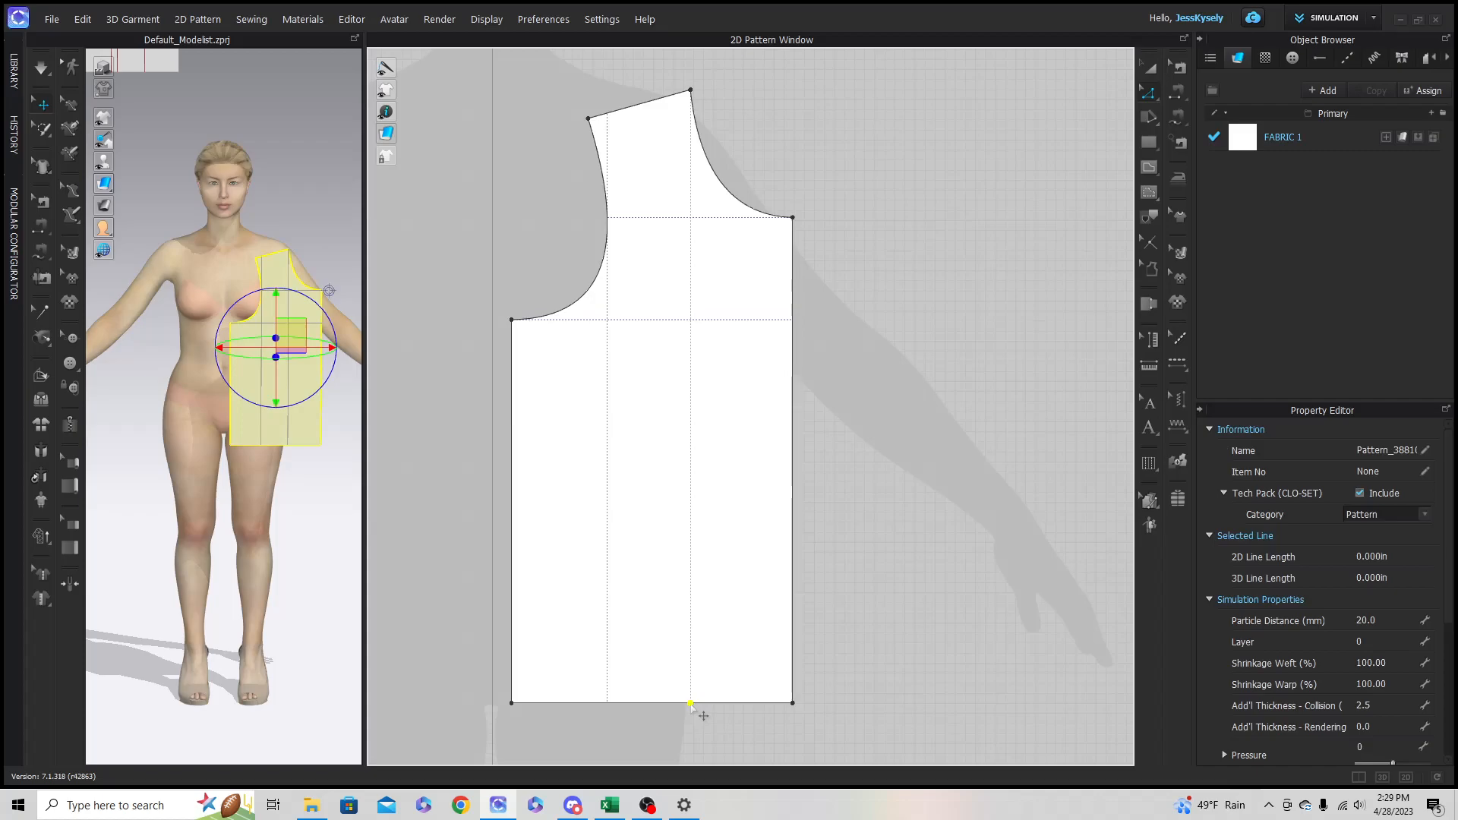
right_click(691, 704)
click(741, 551)
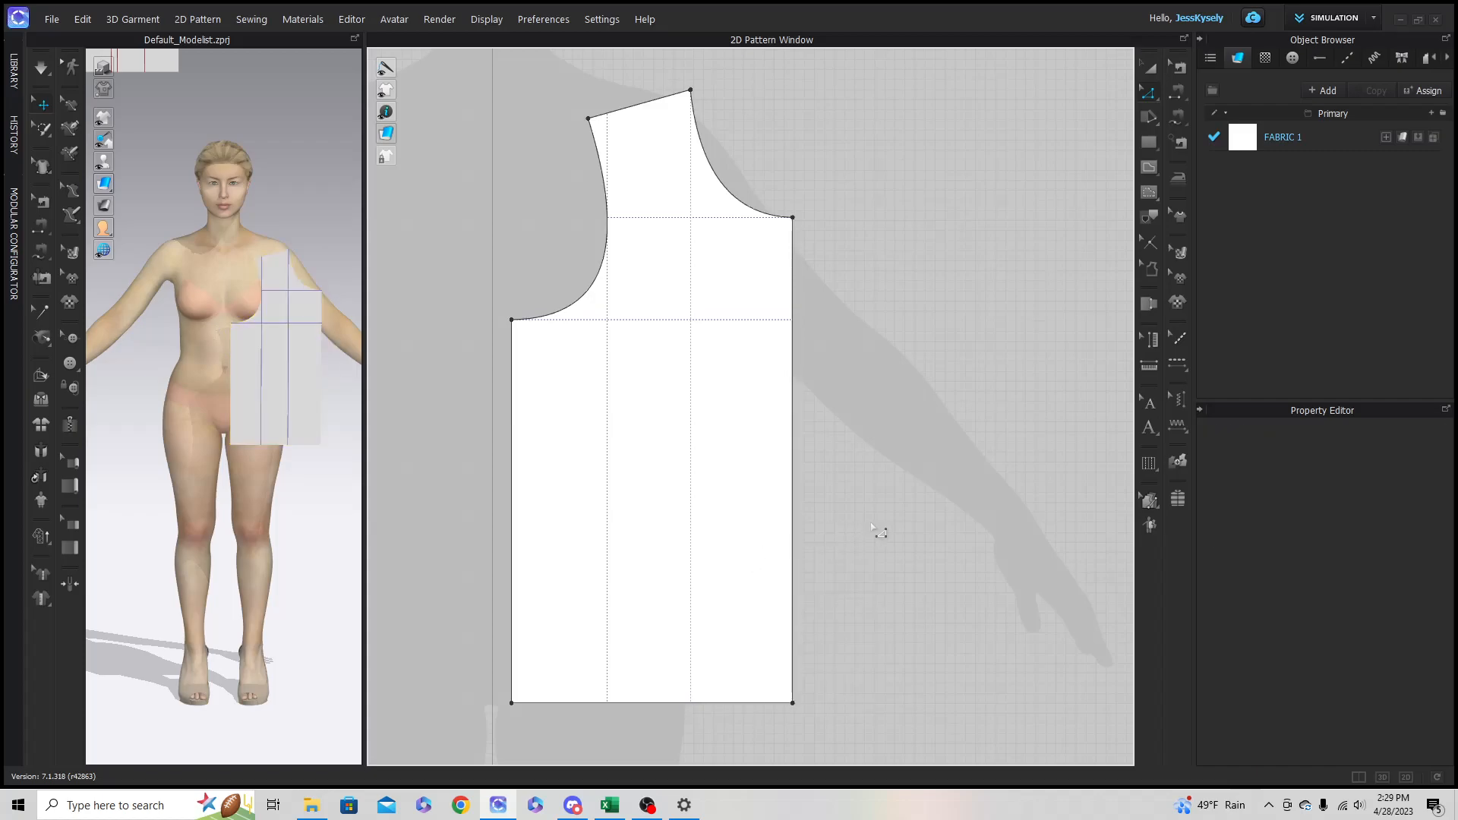
Step: Clone the half front as a Symmetric Pattern (with Sewing), place the copy level beside it, and move the original closer at center front
click(1151, 68)
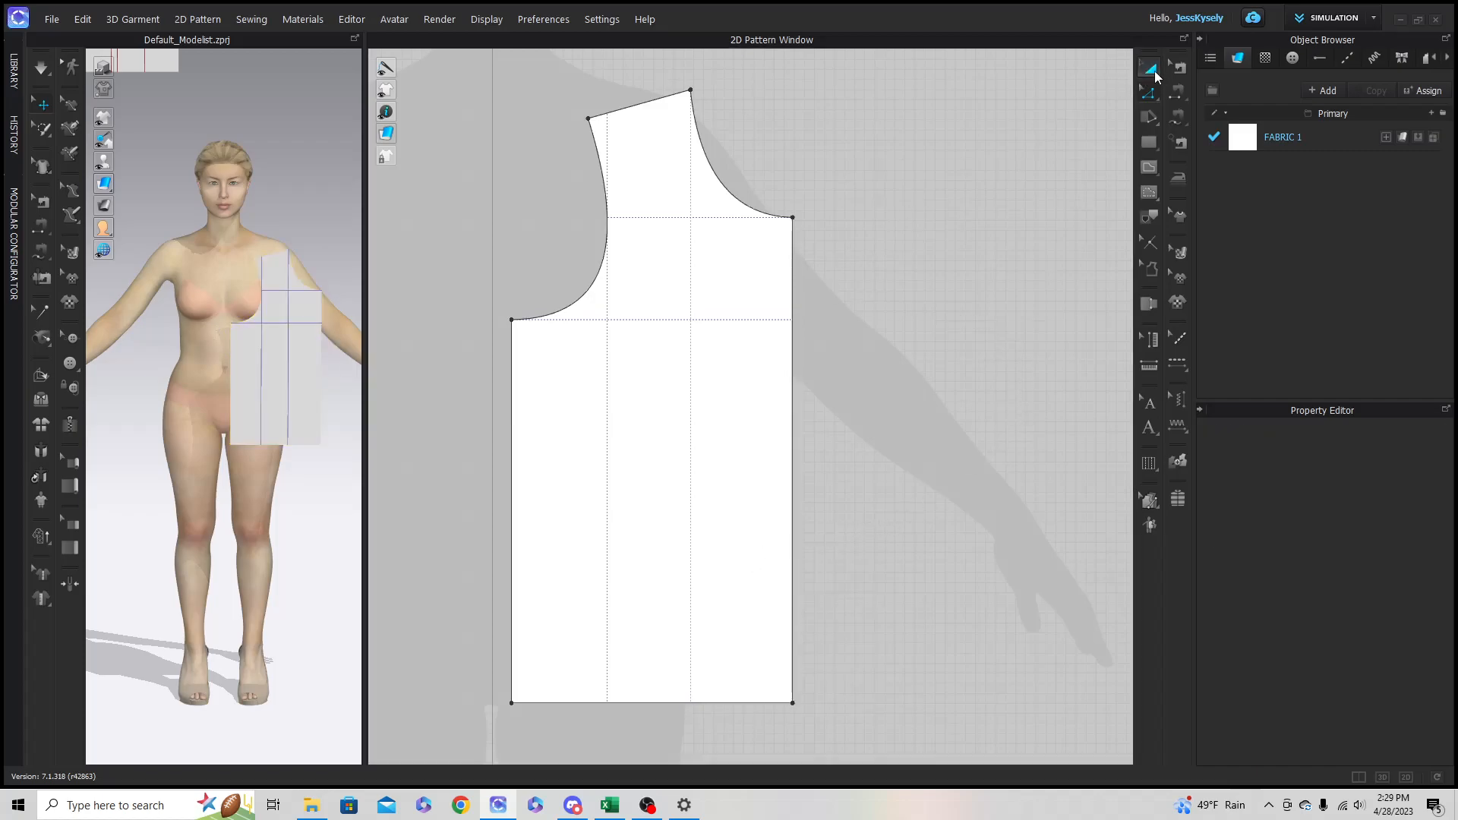
click(747, 355)
scroll(736, 365, down, 4)
drag(736, 355, 569, 353)
right_click(568, 355)
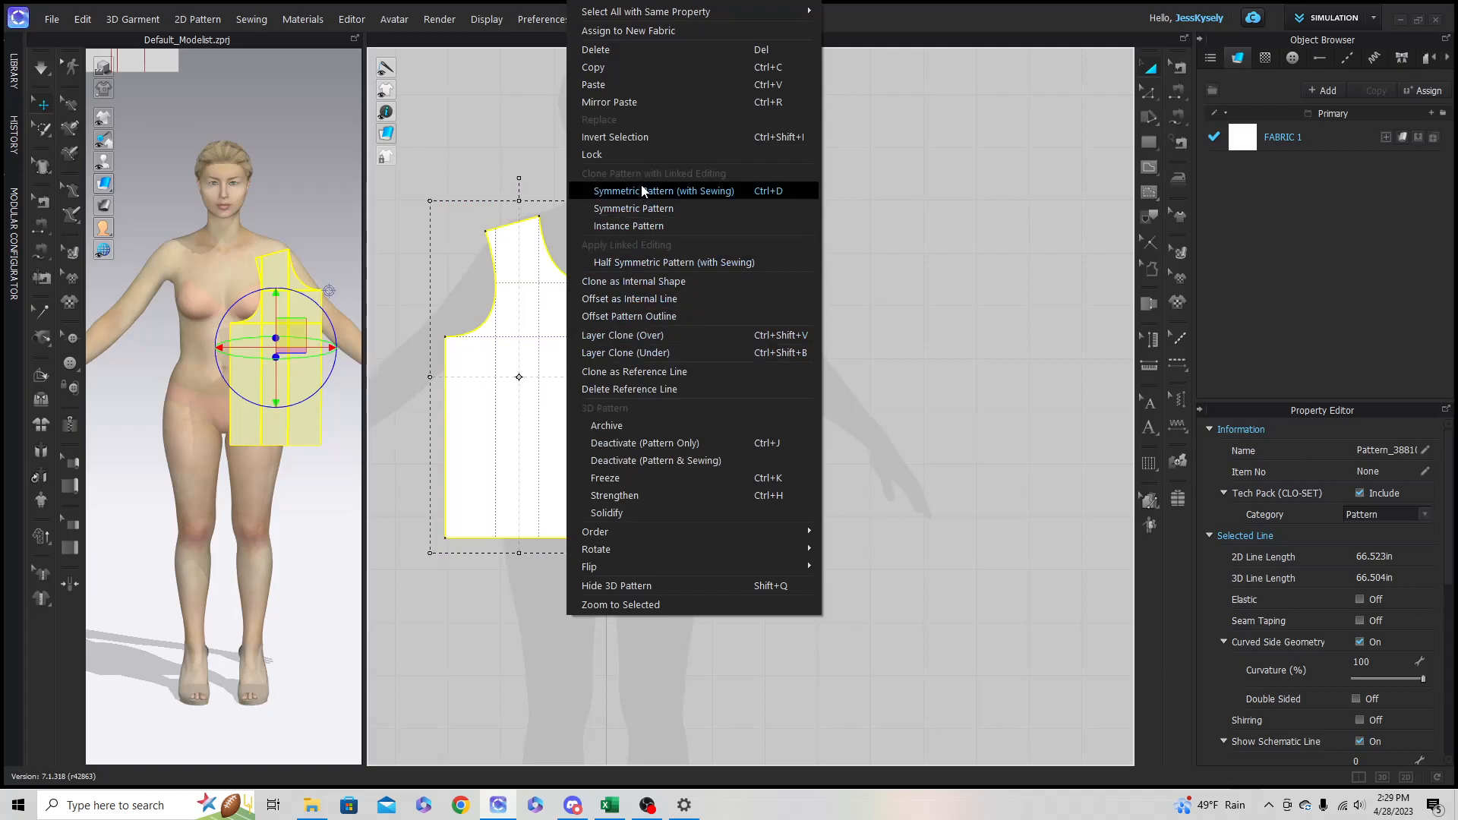
click(685, 195)
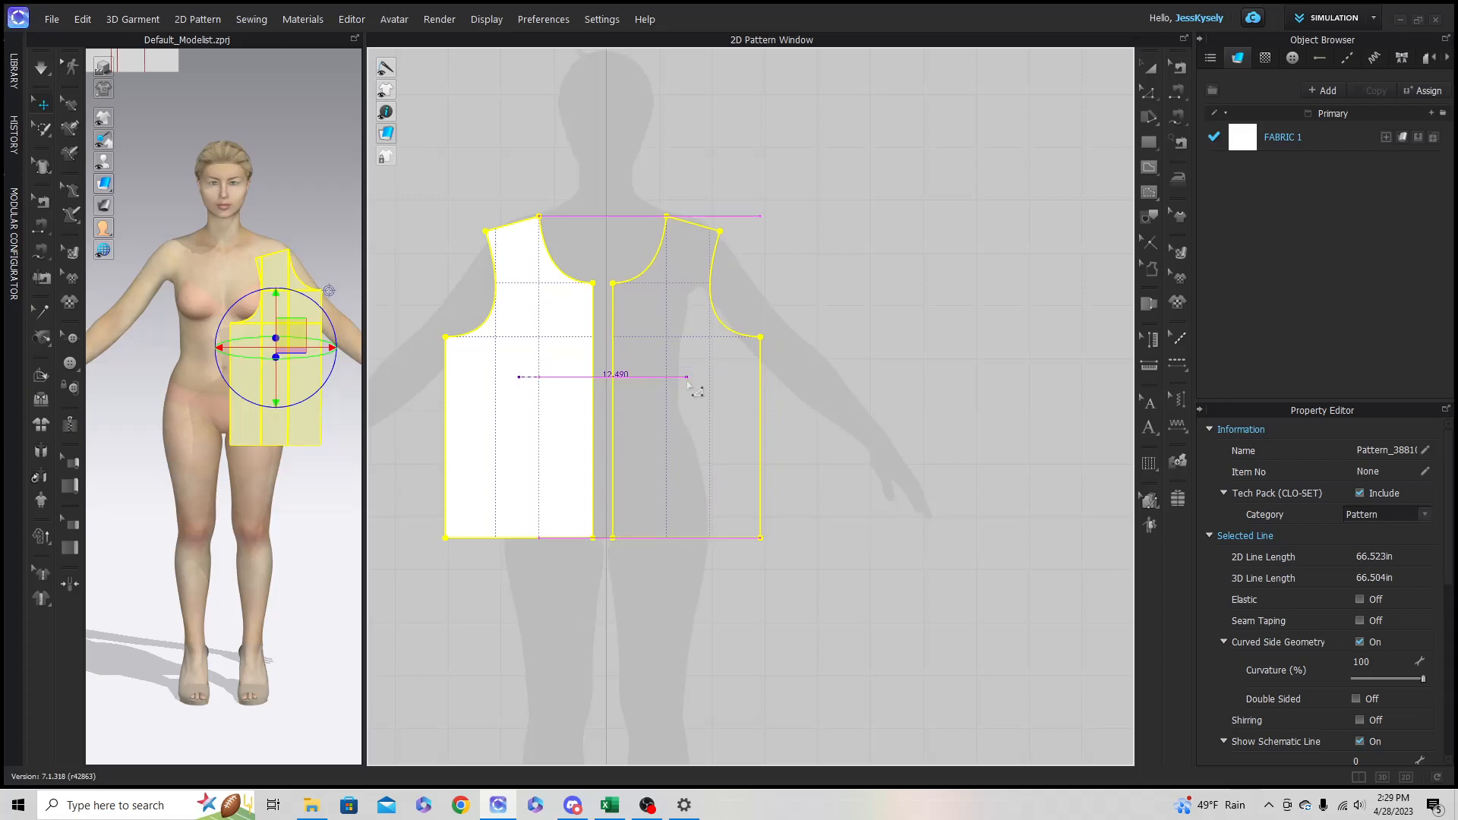
click(688, 384)
click(871, 394)
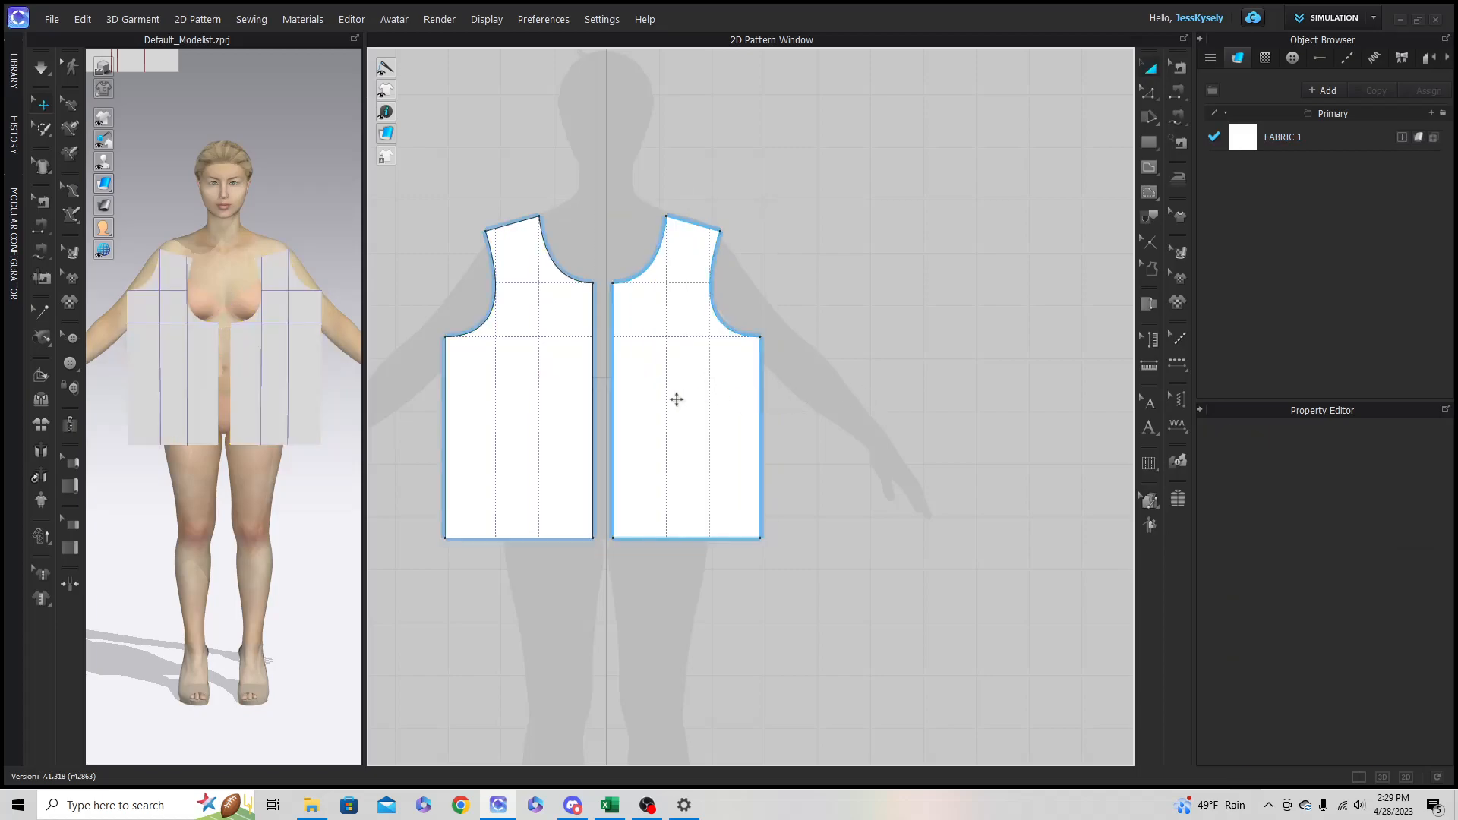
drag(577, 323, 585, 321)
click(856, 342)
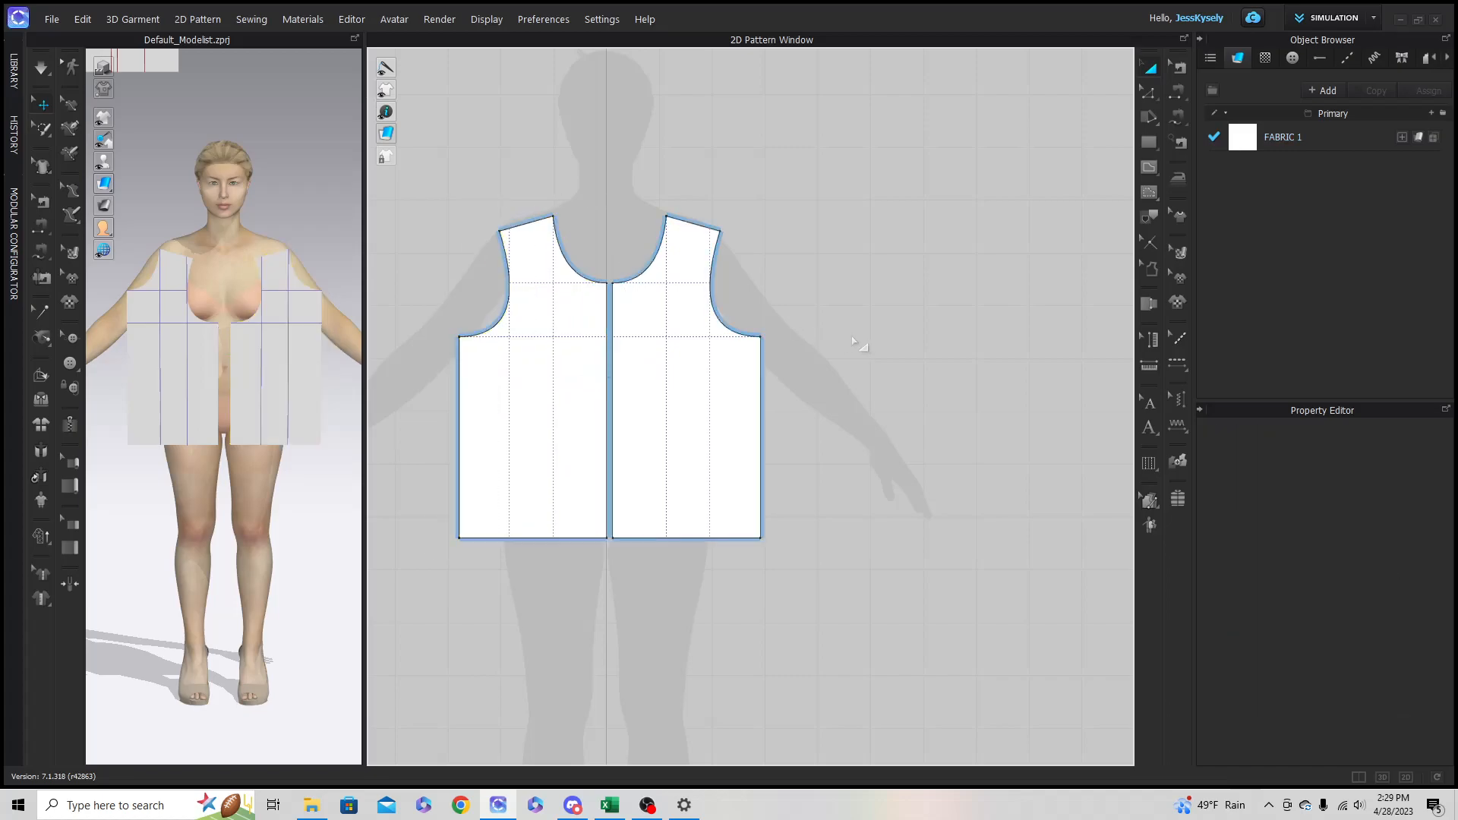